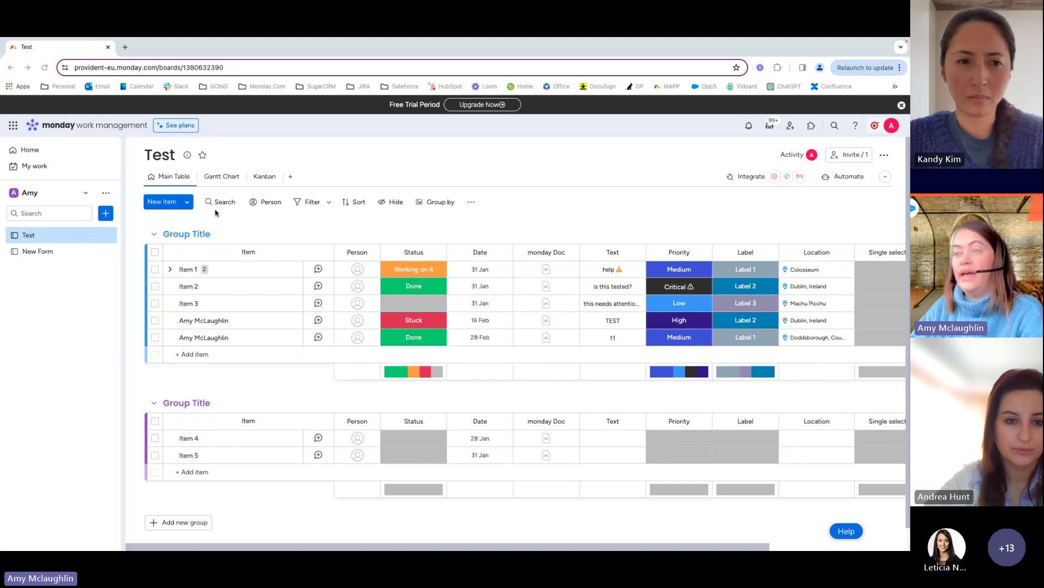
Step: Add a Form view to the Test board and look over the questions down to the submit area
left_click(291, 178)
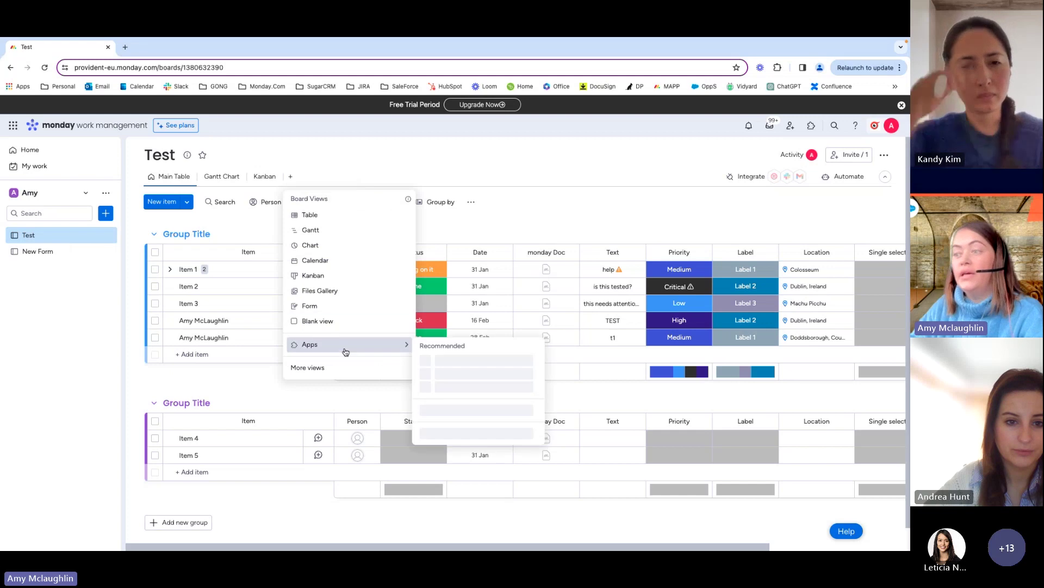
left_click(326, 306)
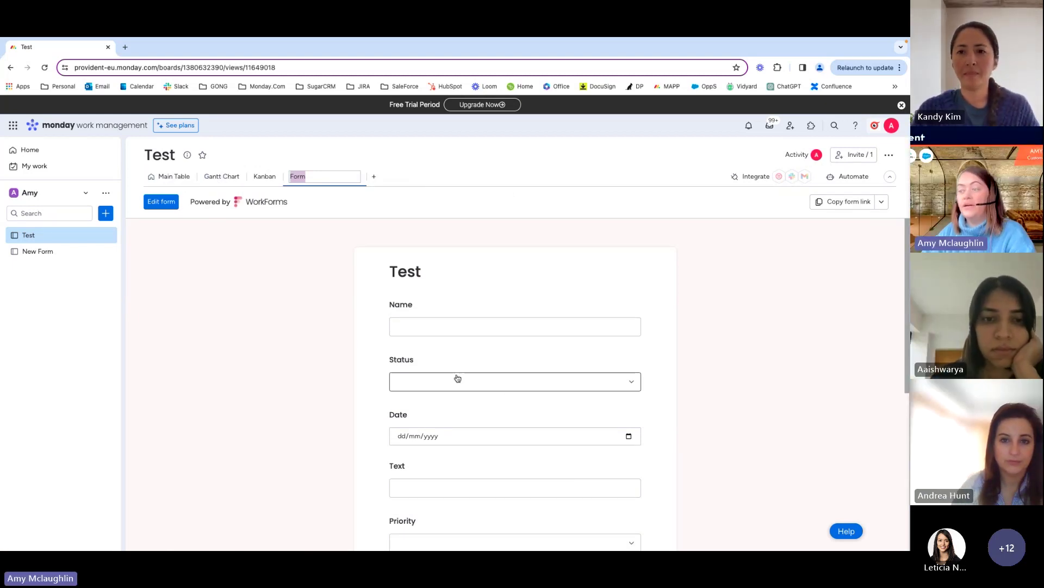
scroll(457, 379, "down", 3)
scroll(458, 377, "down", 2)
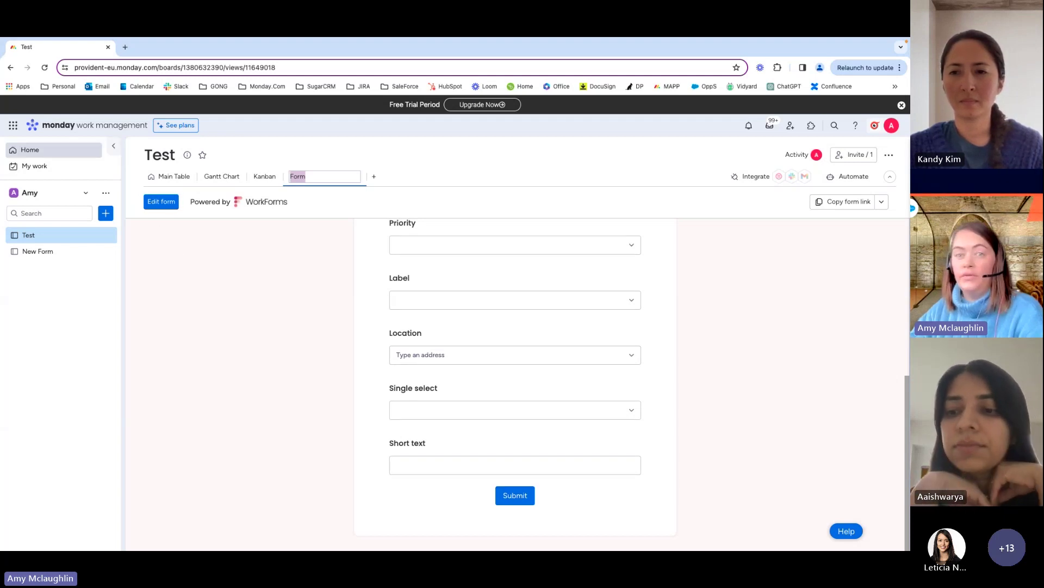
Step: Create a new form in the workspace and open it for editing
left_click(105, 216)
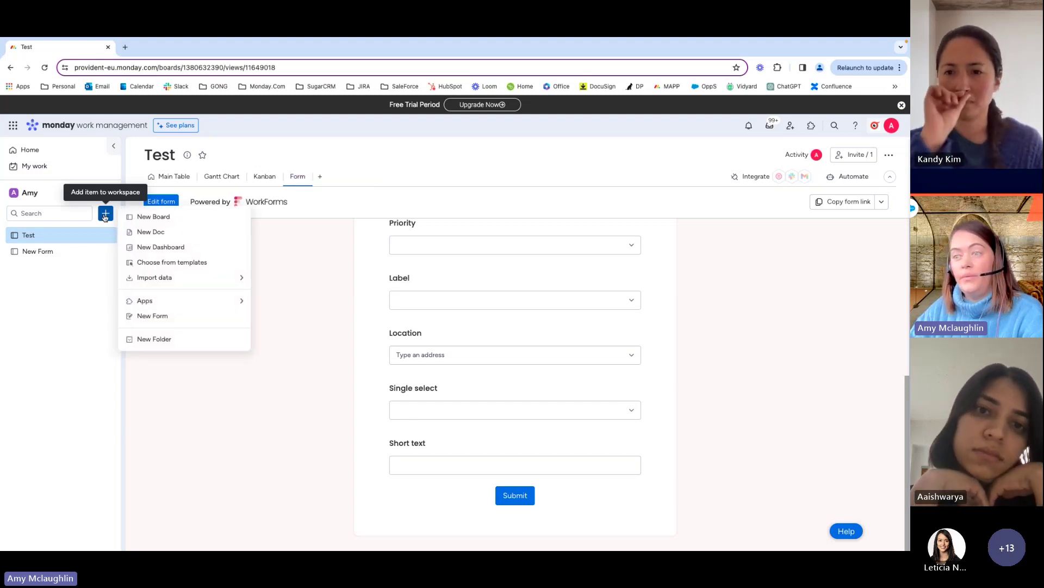
left_click(209, 324)
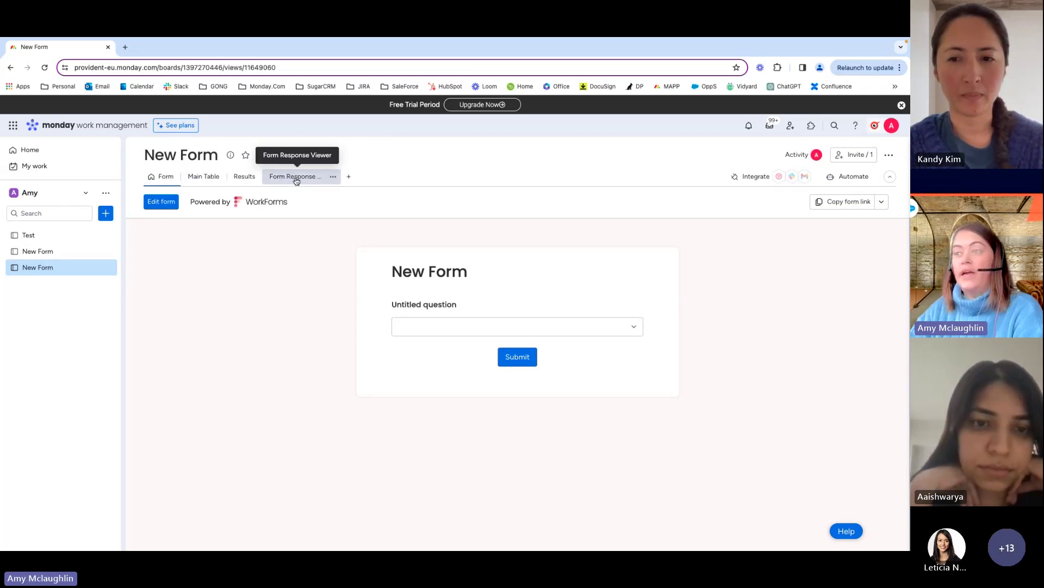
left_click(165, 204)
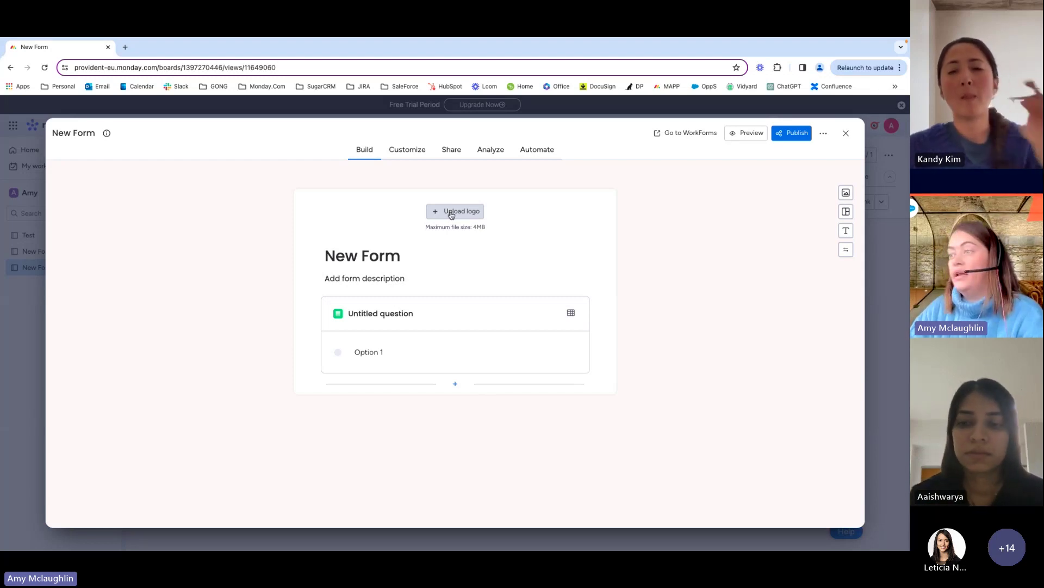
Step: Upload today's screenshot image from the Desktop as the form's logo
left_click_drag(234, 268, 459, 216)
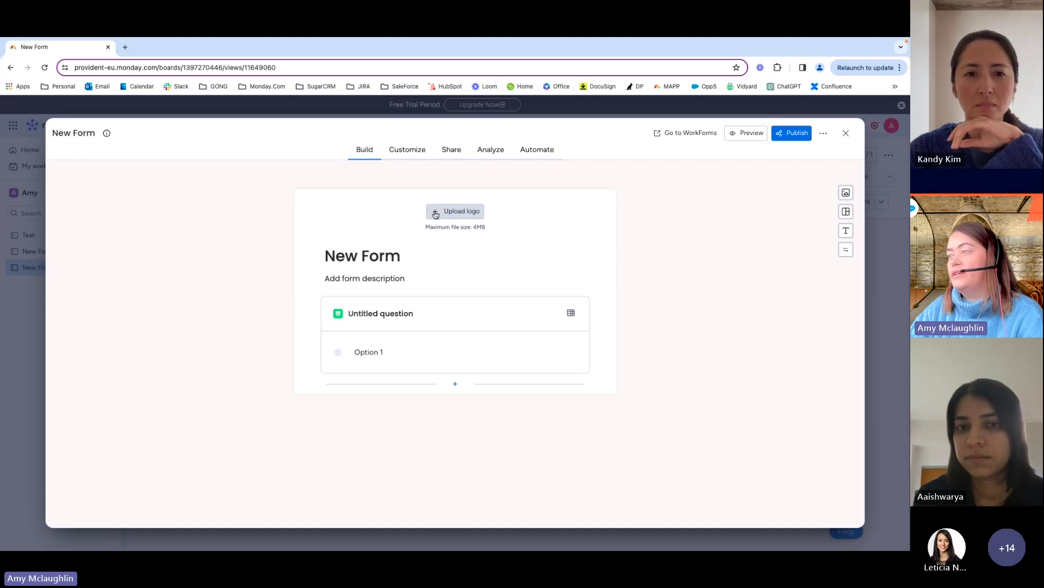
left_click(436, 215)
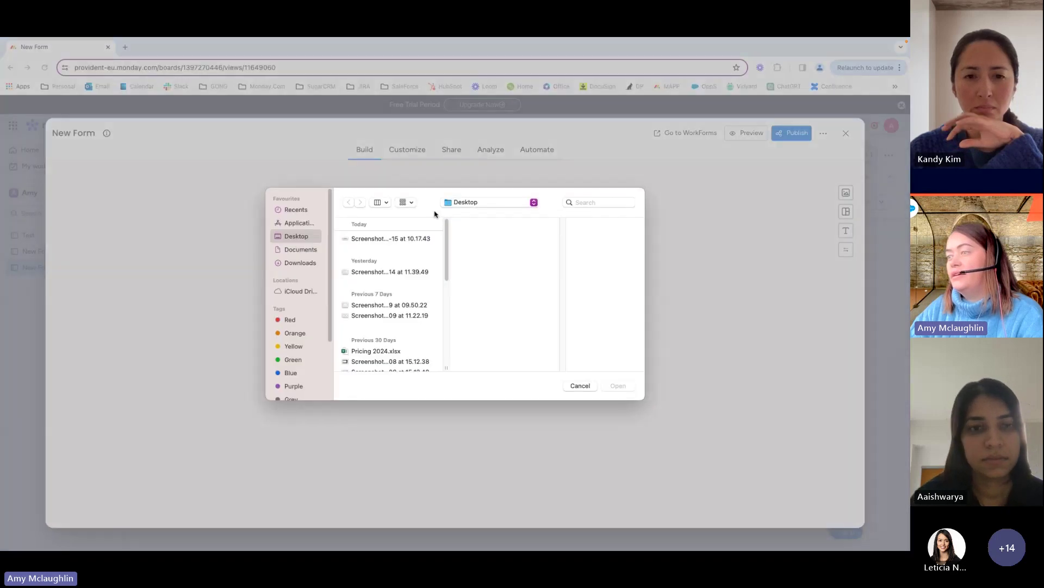
left_click(389, 238)
left_click(619, 386)
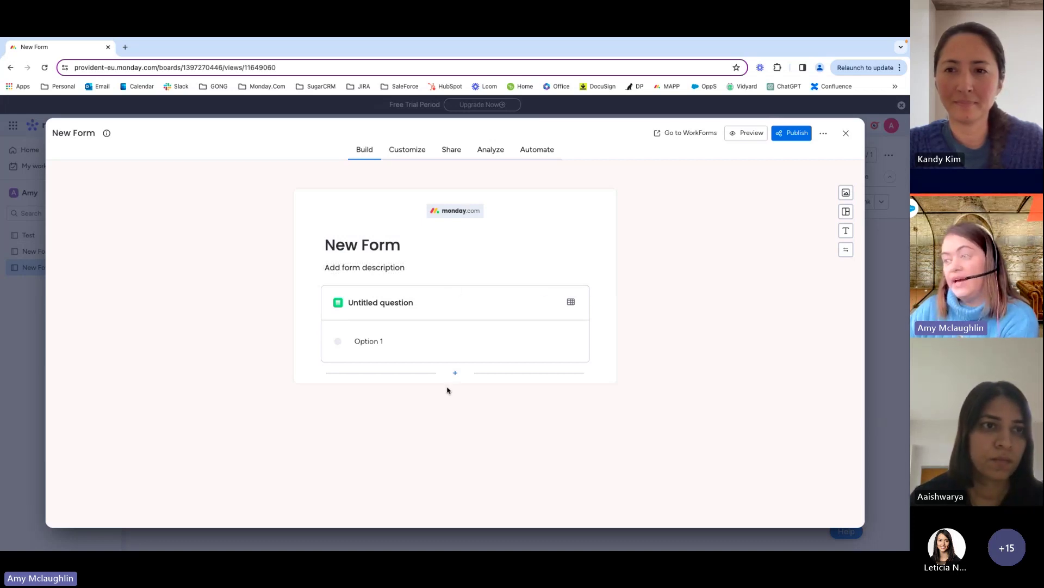
Step: Look over the untitled question's settings and the question types that can be added to the form
left_click(443, 346)
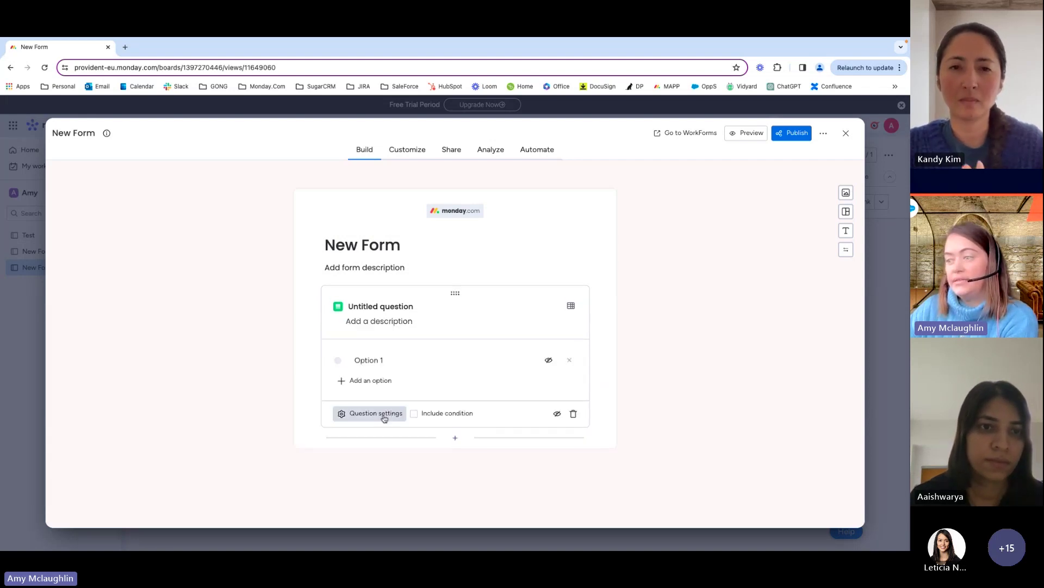
left_click(378, 417)
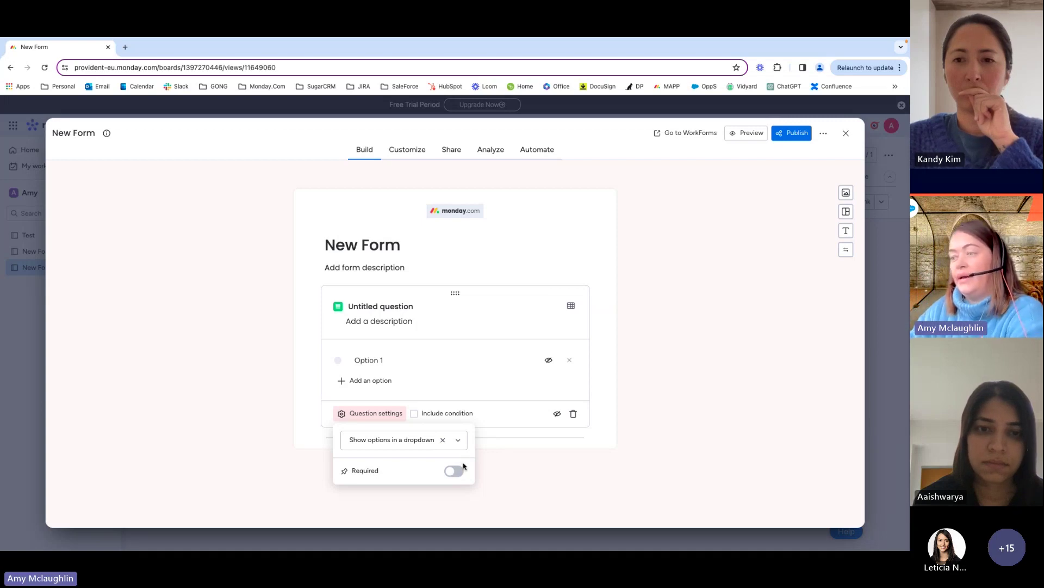
left_click(506, 416)
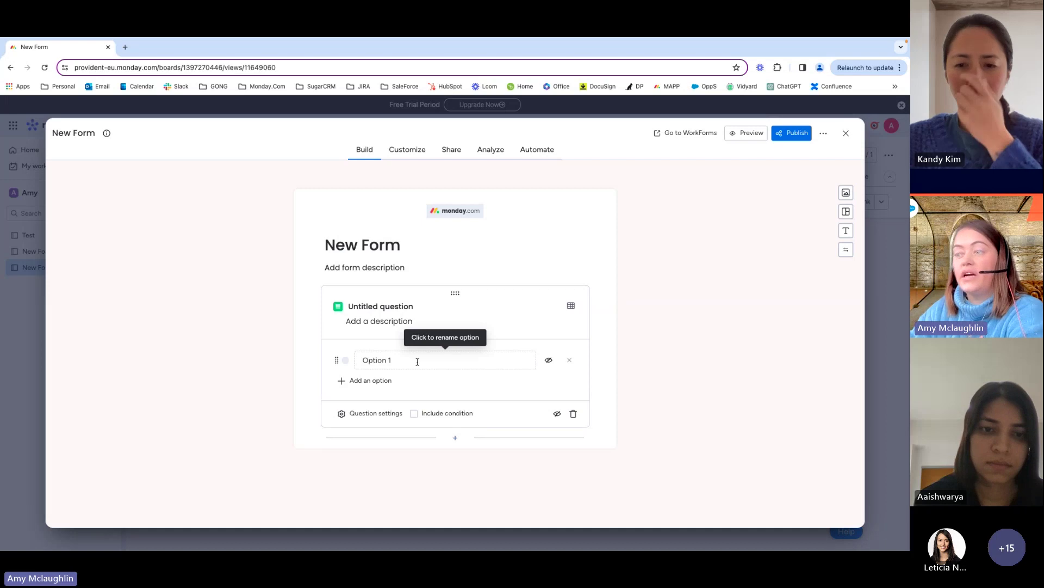
left_click(456, 437)
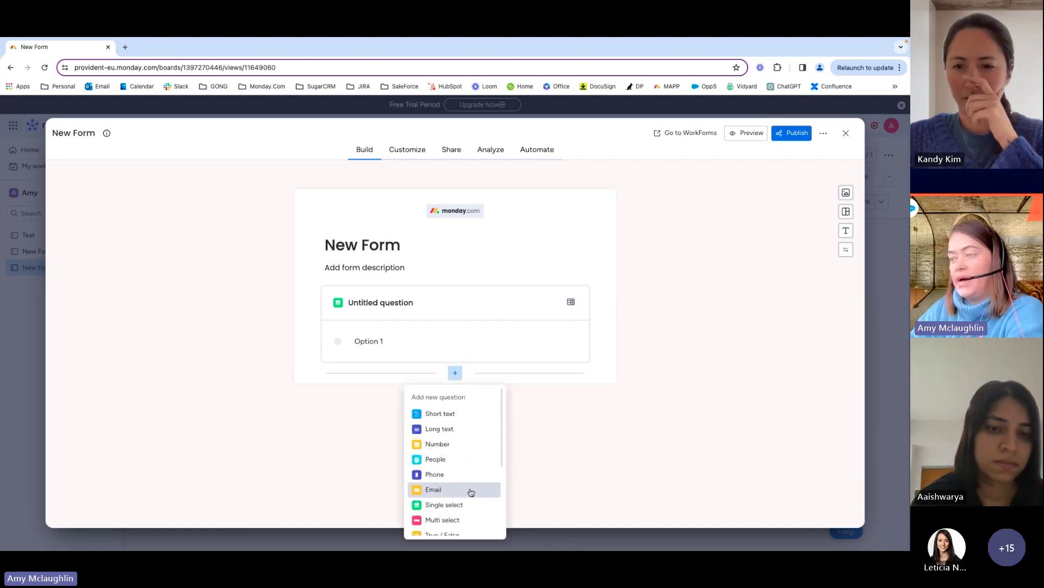
left_click(560, 453)
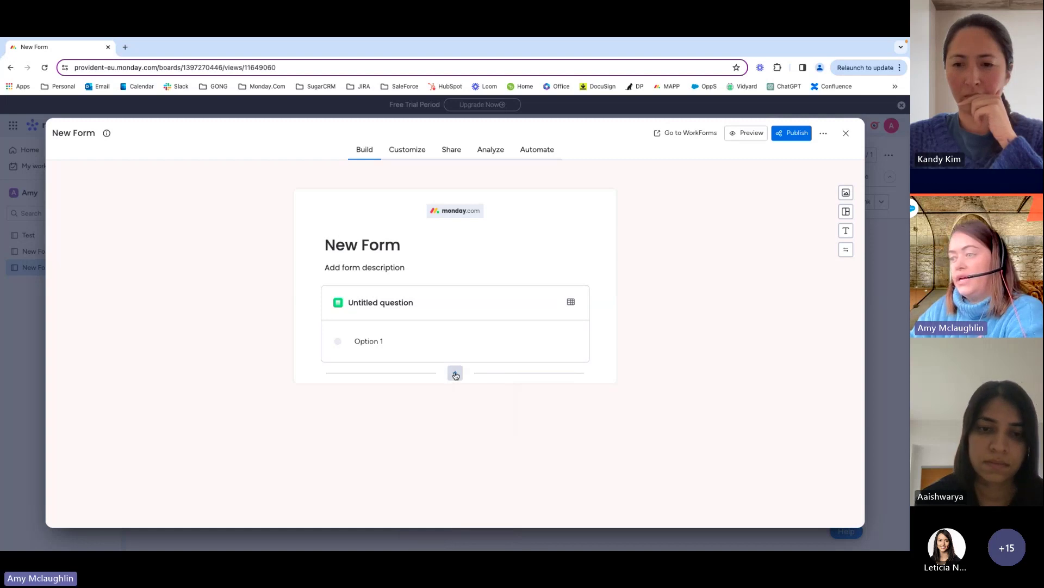
Step: Add a Single select question below the untitled question and include a condition on it
left_click(456, 376)
scroll(457, 462, "down", 3)
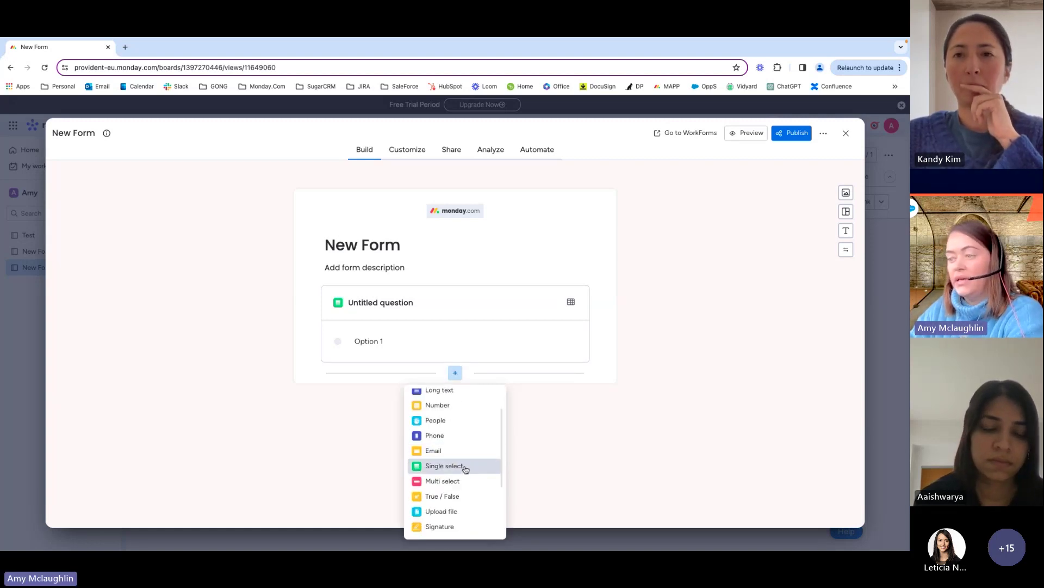
left_click(465, 469)
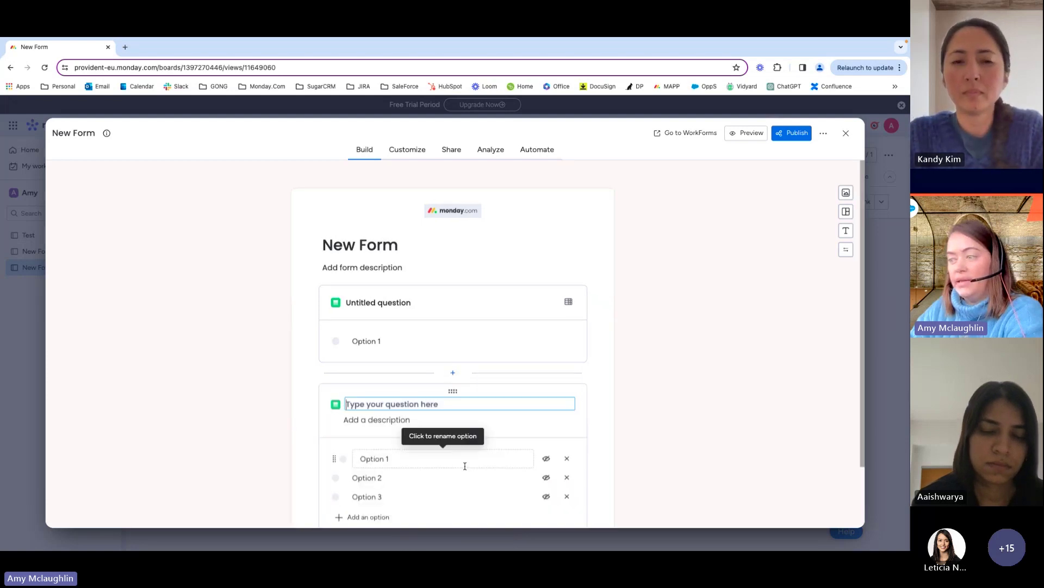
scroll(615, 459, "down", 3)
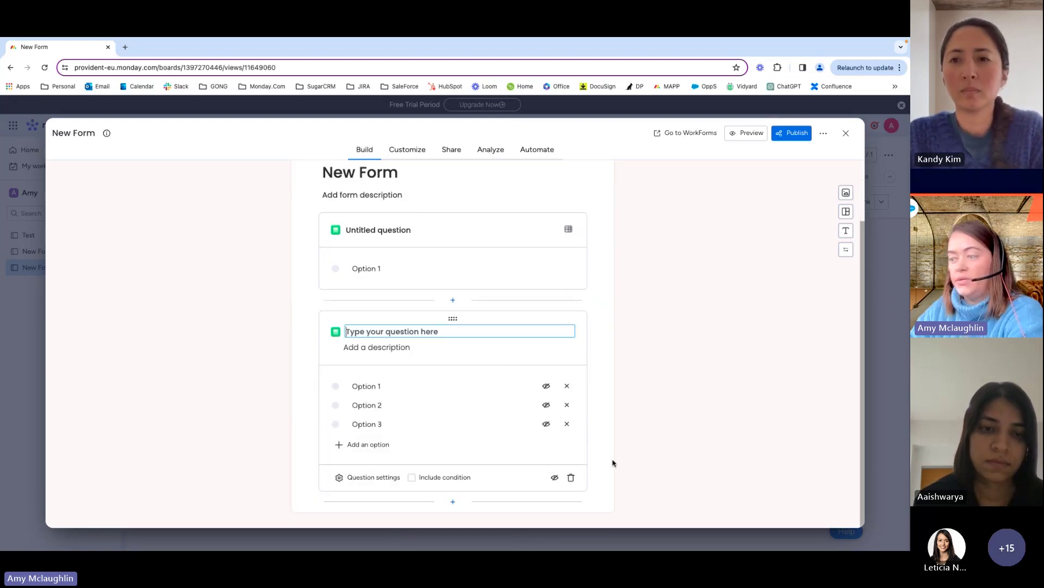
left_click(412, 478)
Step: Rename the Single select question's first option as "alergy" and make it the condition's answer instead of Option 2
left_click(375, 389)
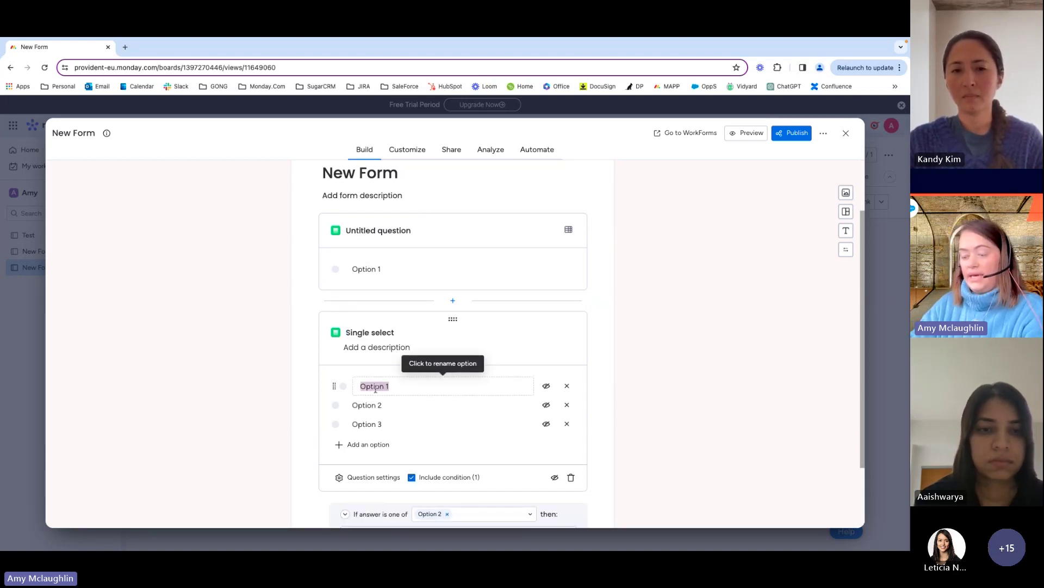
type("aler")
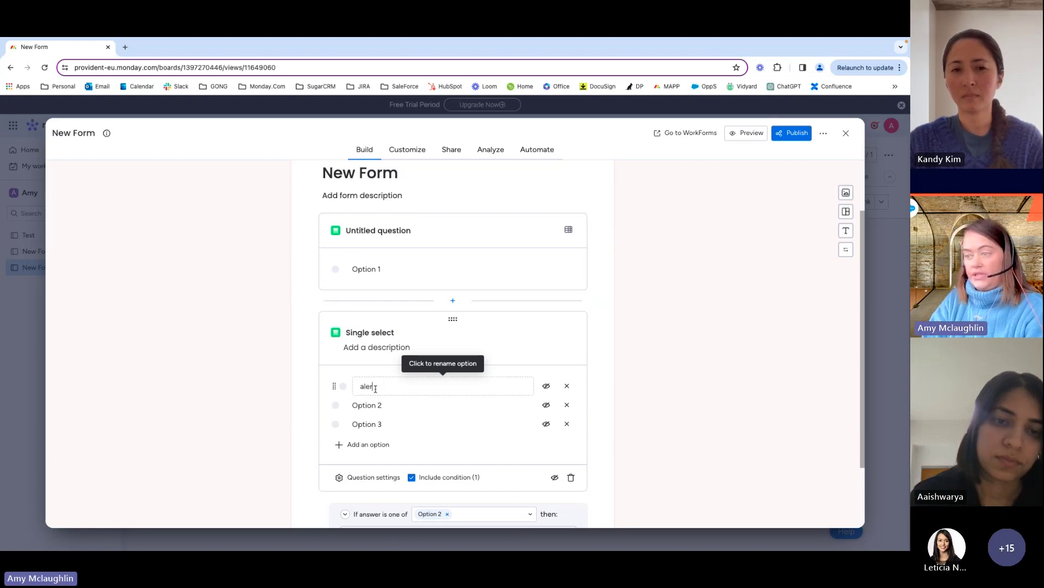
type("gy")
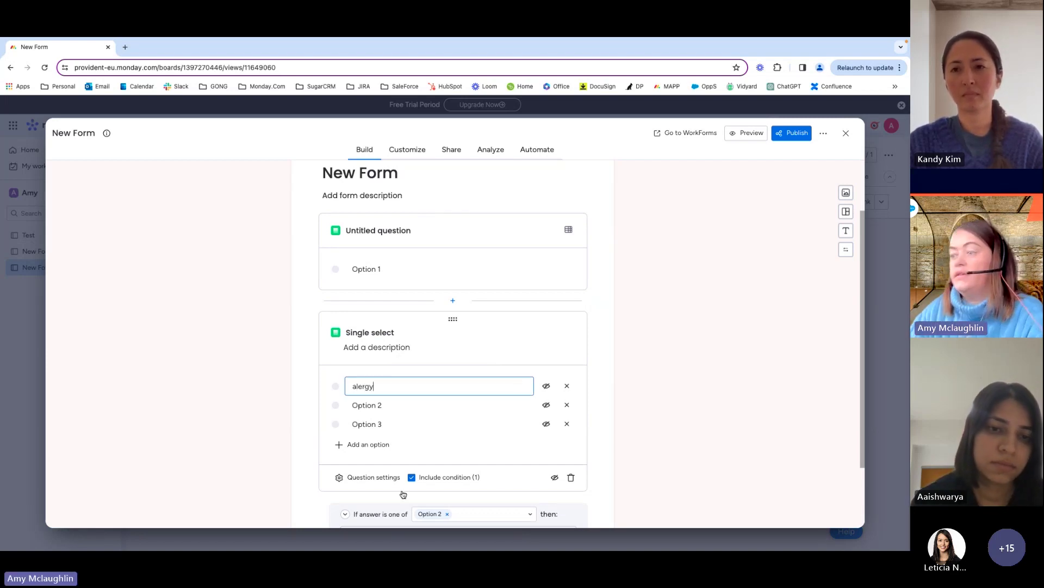
scroll(572, 466, "down", 2)
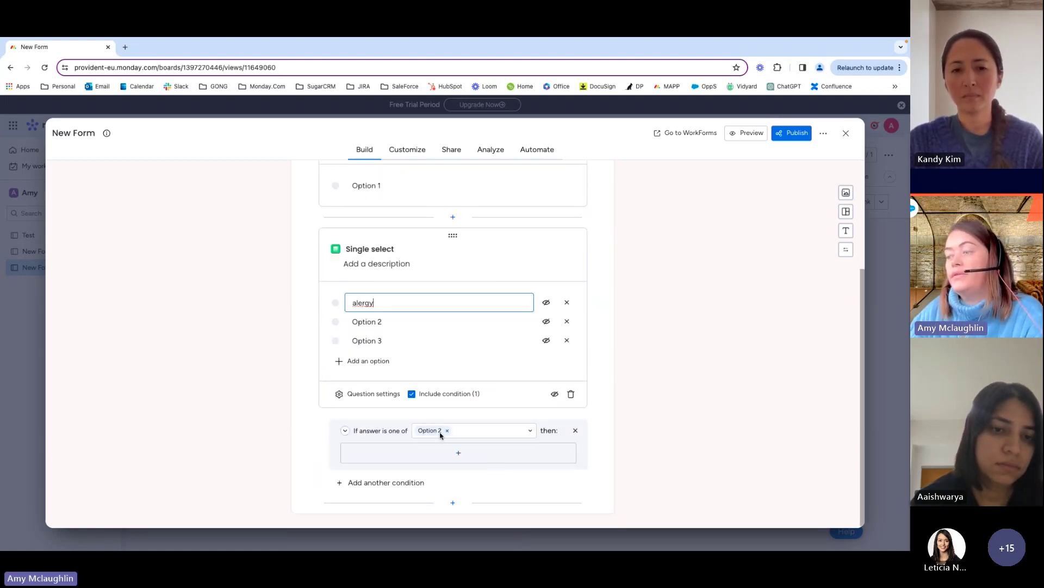
left_click(448, 431)
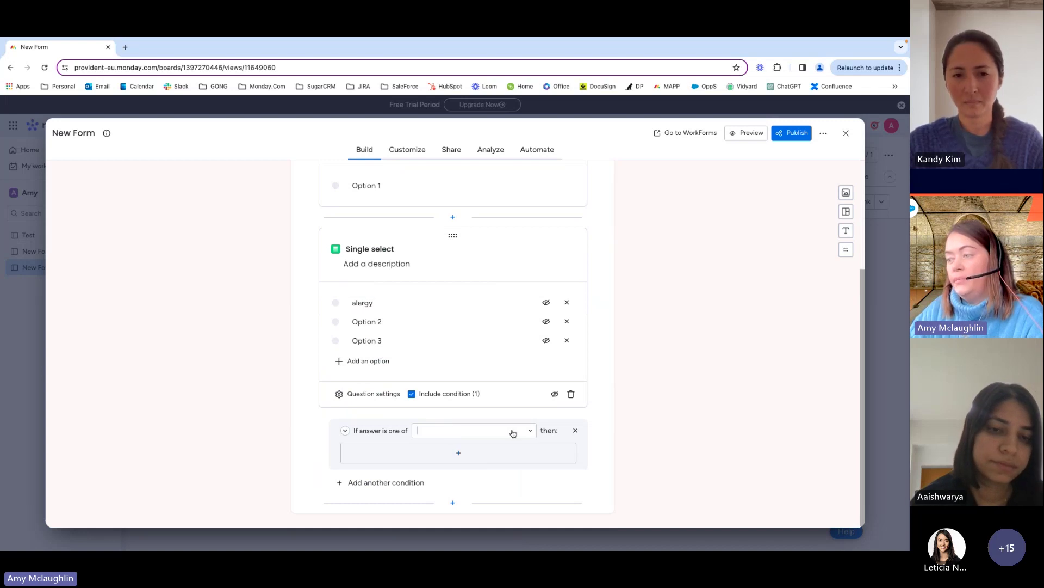
left_click(531, 432)
left_click(430, 467)
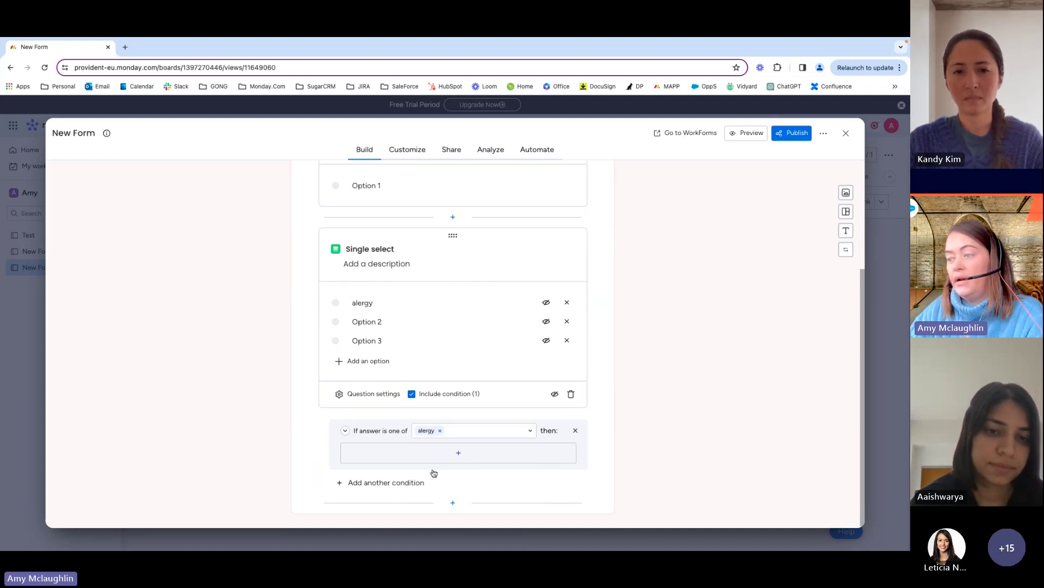
Step: Add a Short text question under the "alergy" condition and move it above the Single select question
left_click(459, 456)
left_click(444, 306)
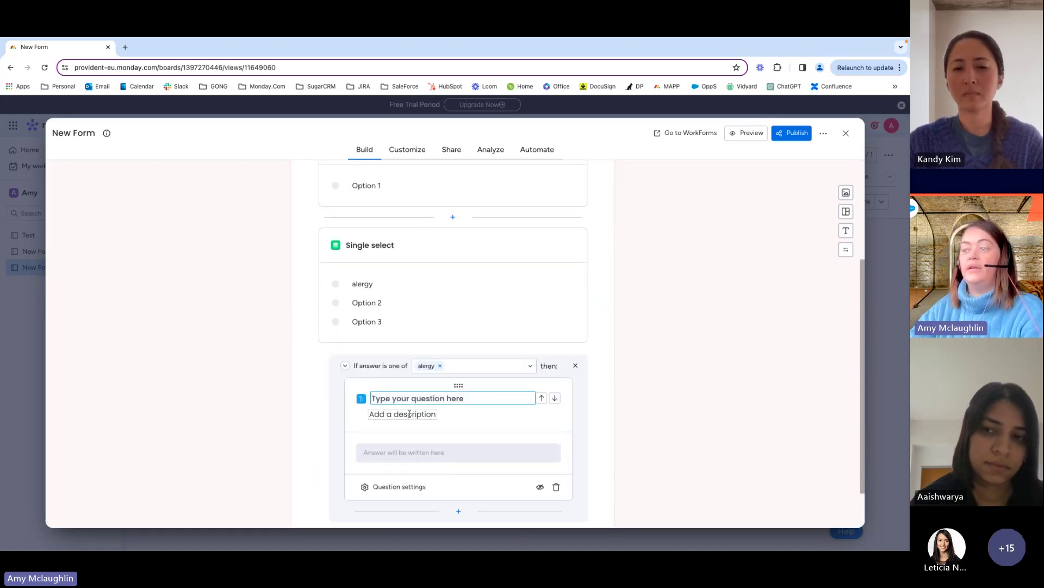
left_click(425, 455)
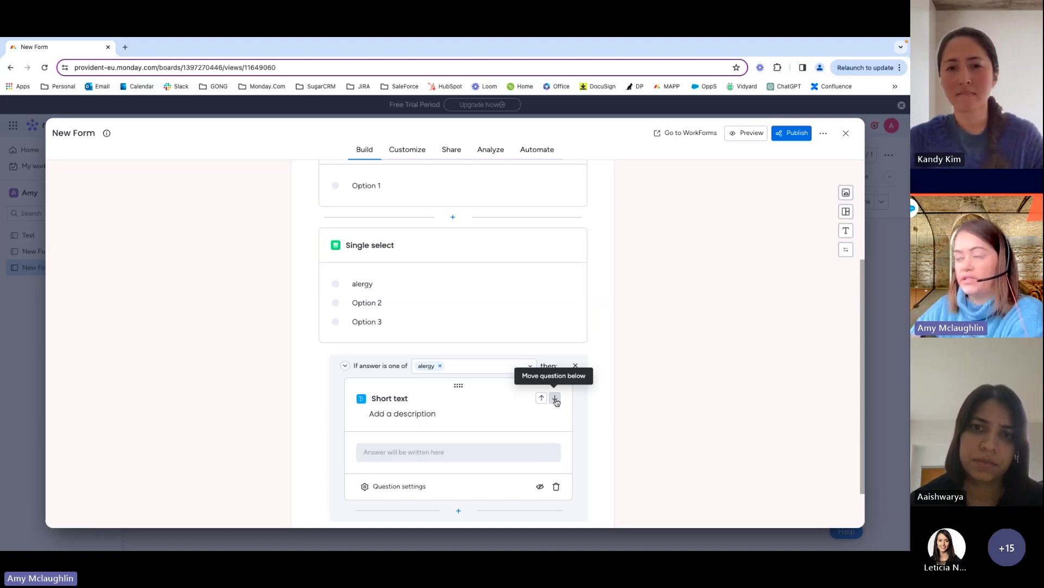
left_click_drag(458, 385, 590, 391)
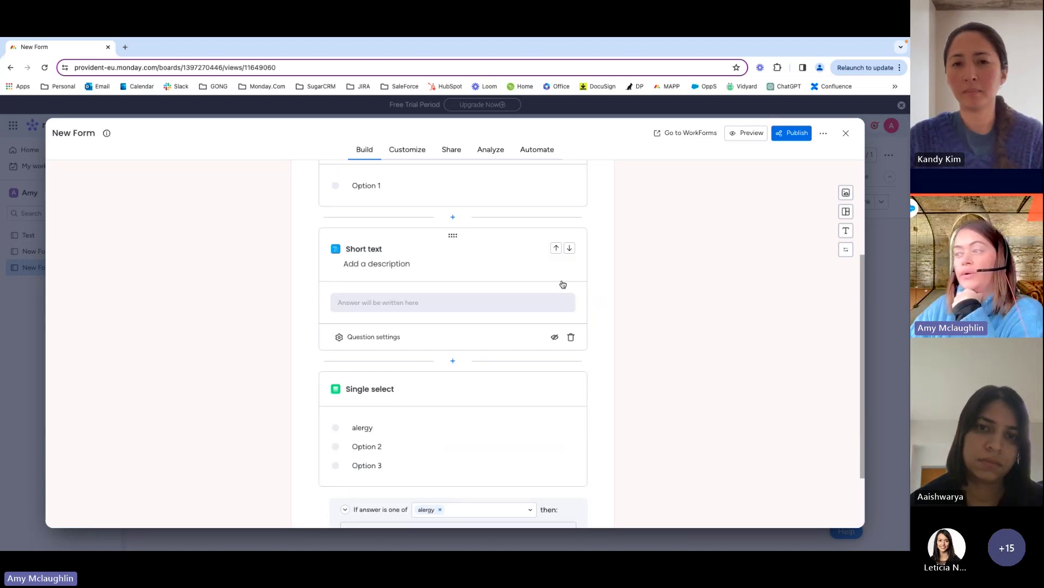
scroll(557, 250, "up", 2)
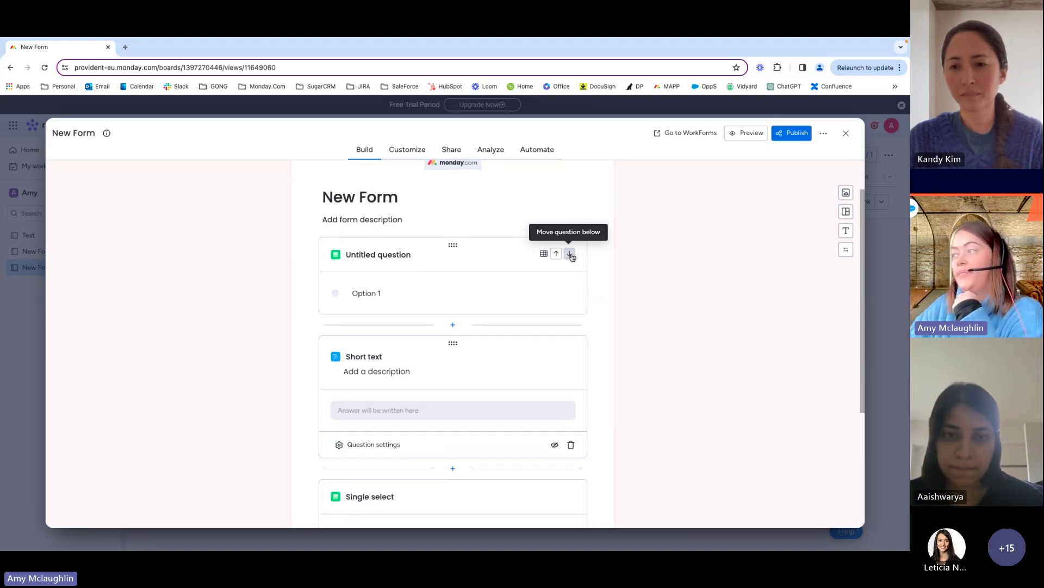
Step: Set the form's background to the blue and pink marbled image
left_click(849, 196)
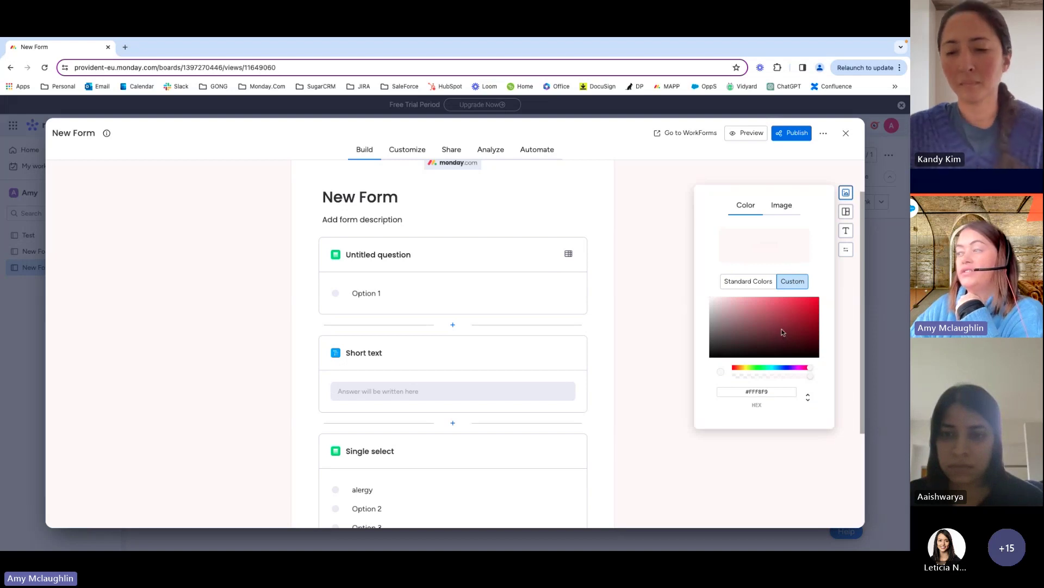
left_click(776, 205)
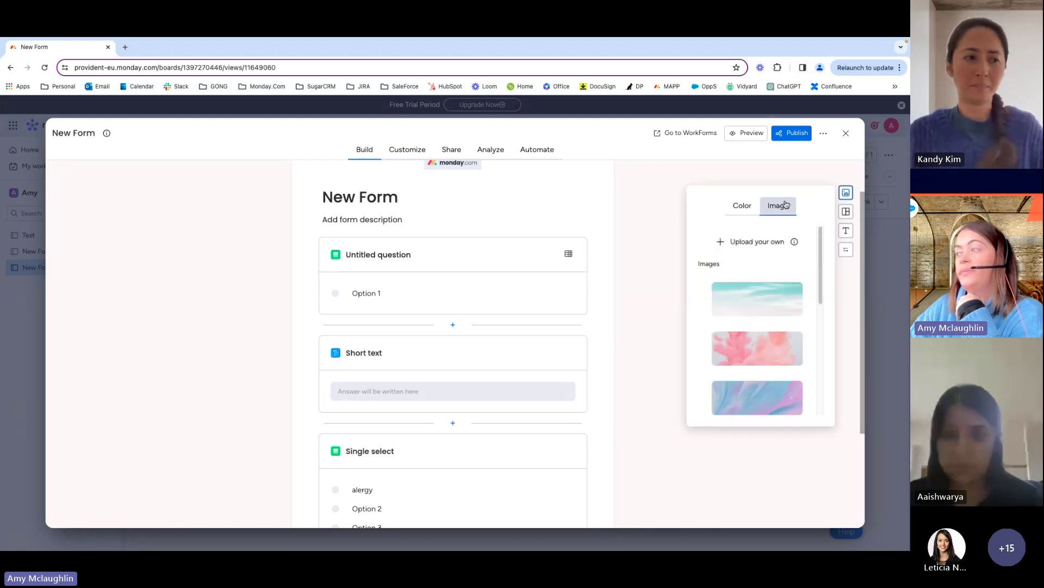
left_click(756, 398)
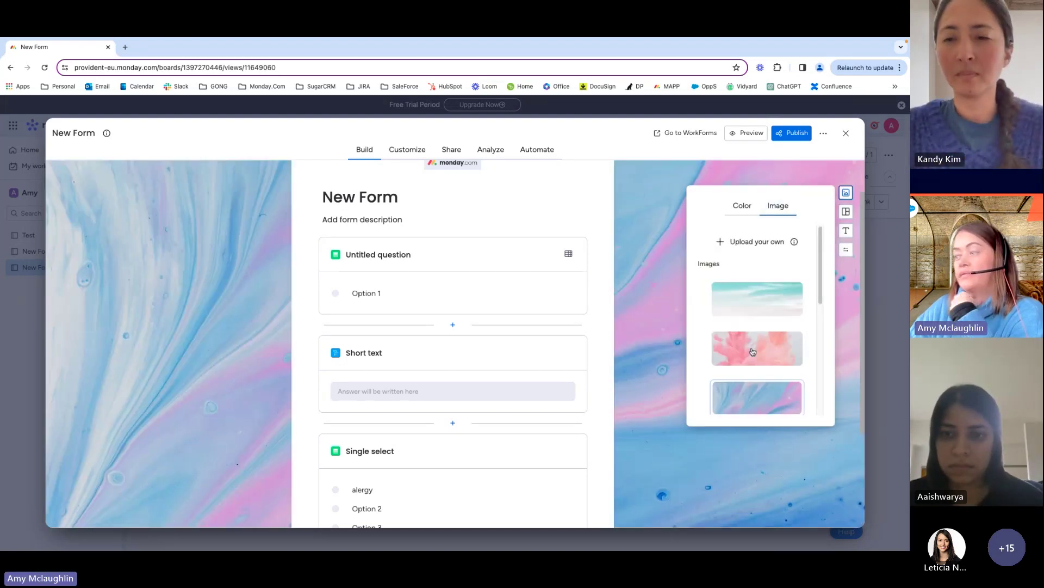
Step: Switch the form's text direction to right-to-left and look over the layout and font options
left_click(846, 213)
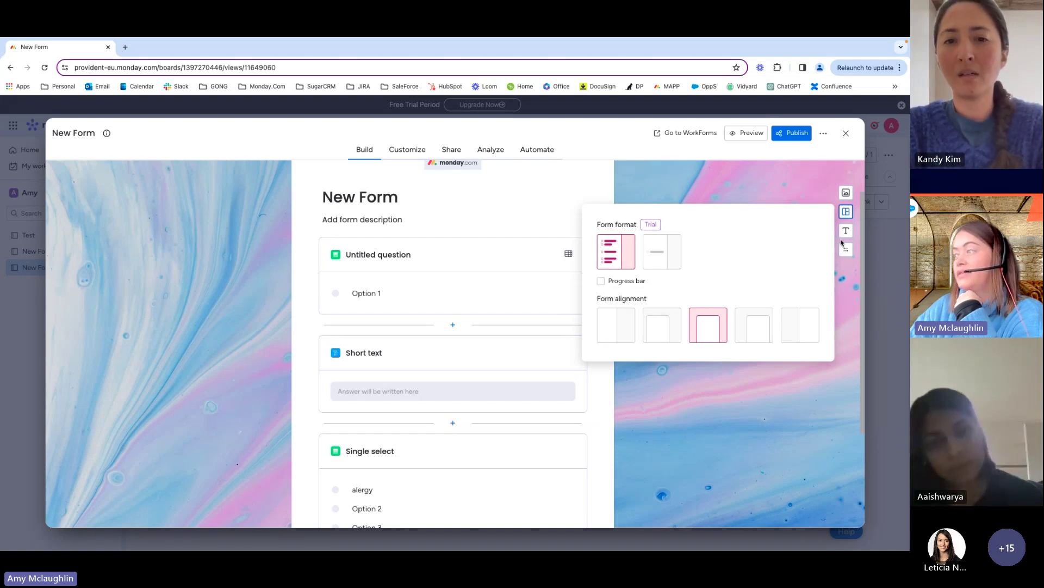
left_click(846, 232)
left_click(850, 251)
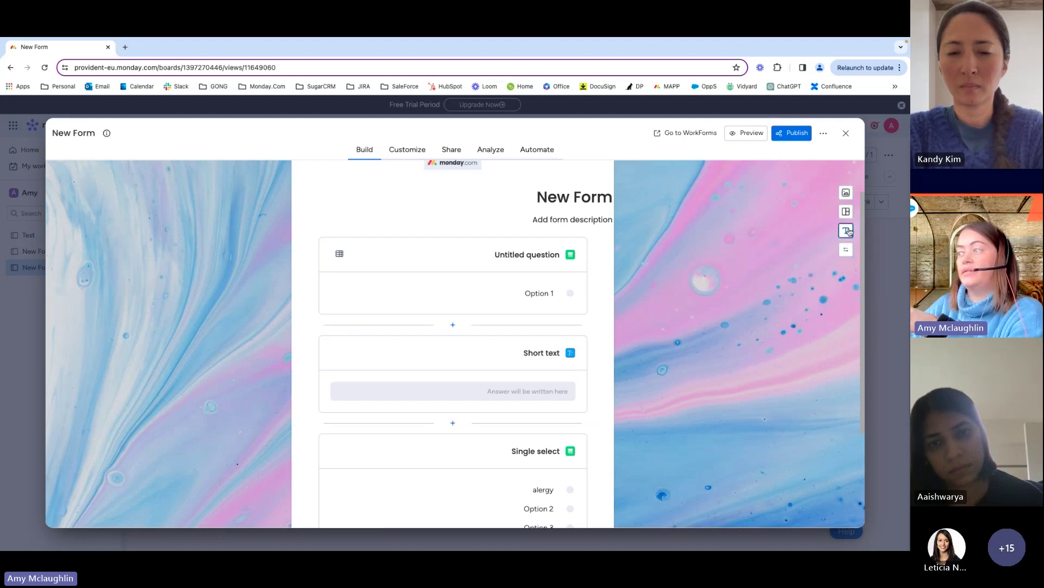
left_click(847, 232)
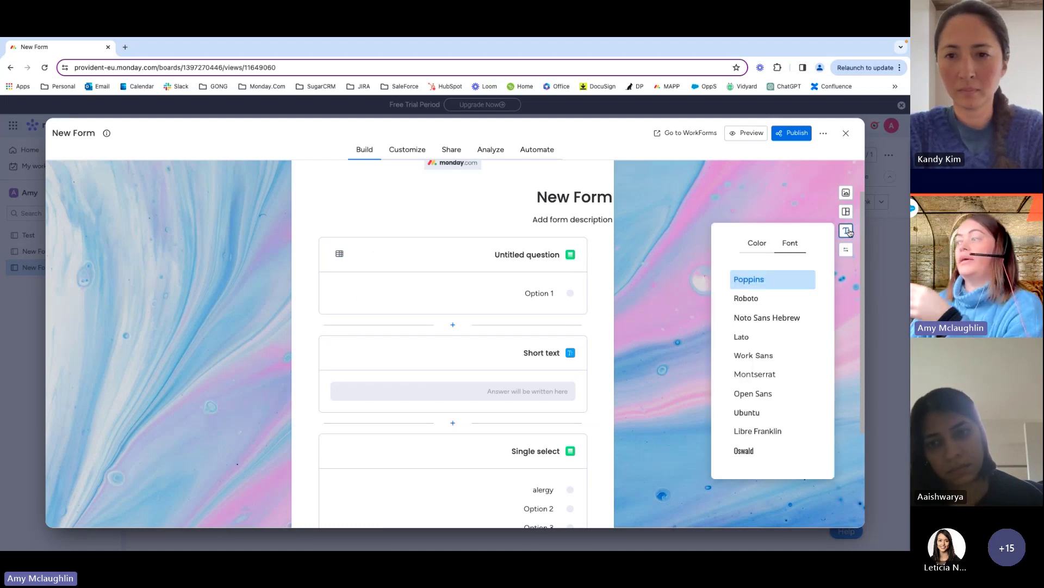
left_click(701, 198)
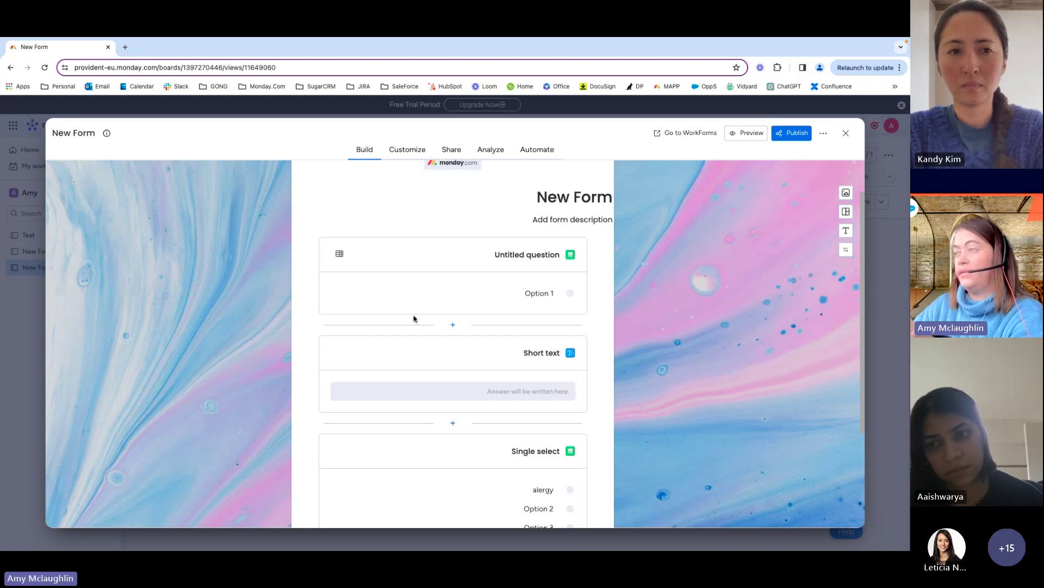
Step: Enable the form's welcome screen and set its custom start button text to "Click me!"
left_click(410, 152)
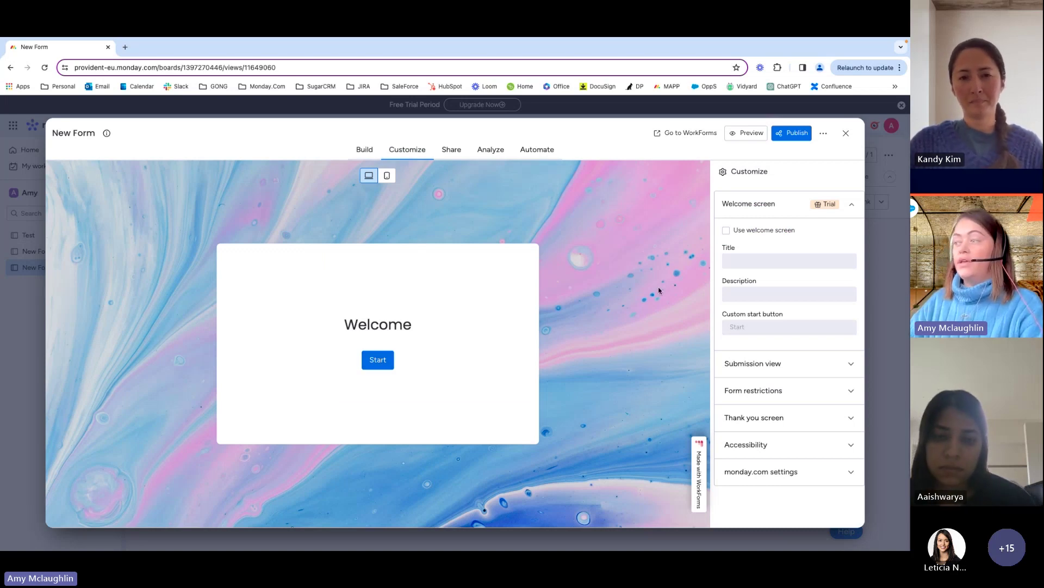
left_click(726, 230)
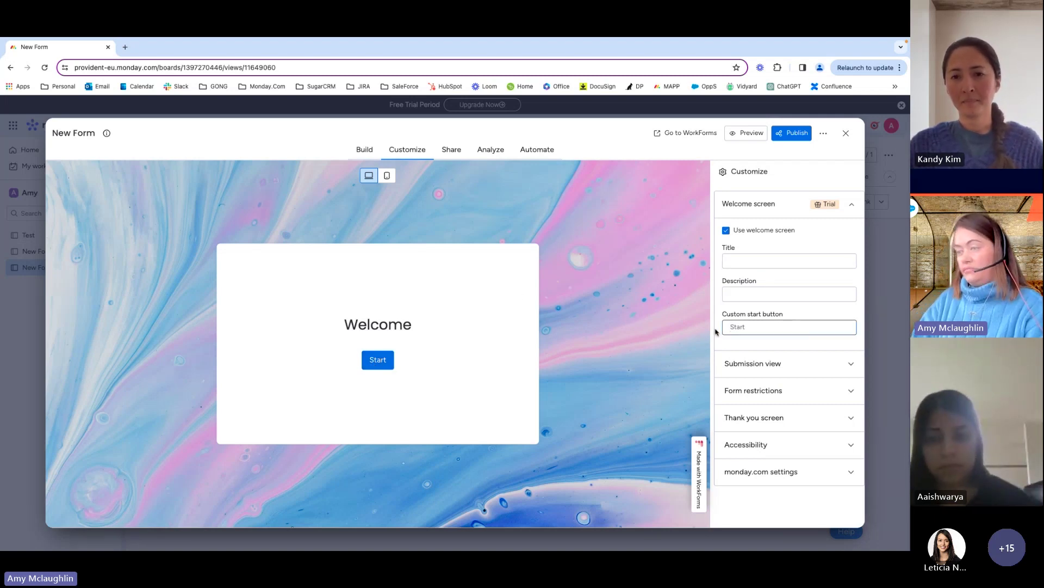
type("Cl")
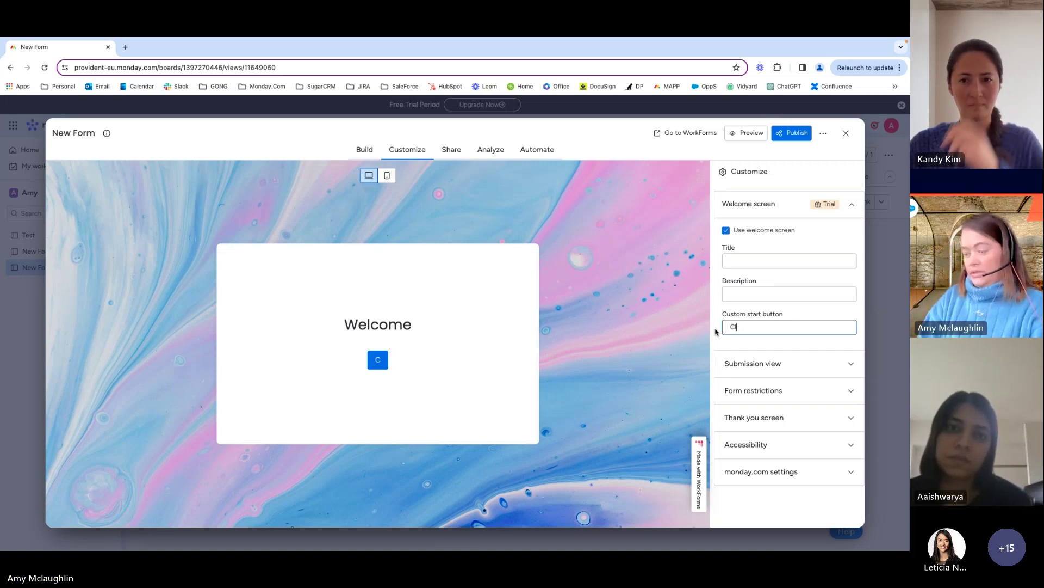
type("ick me!")
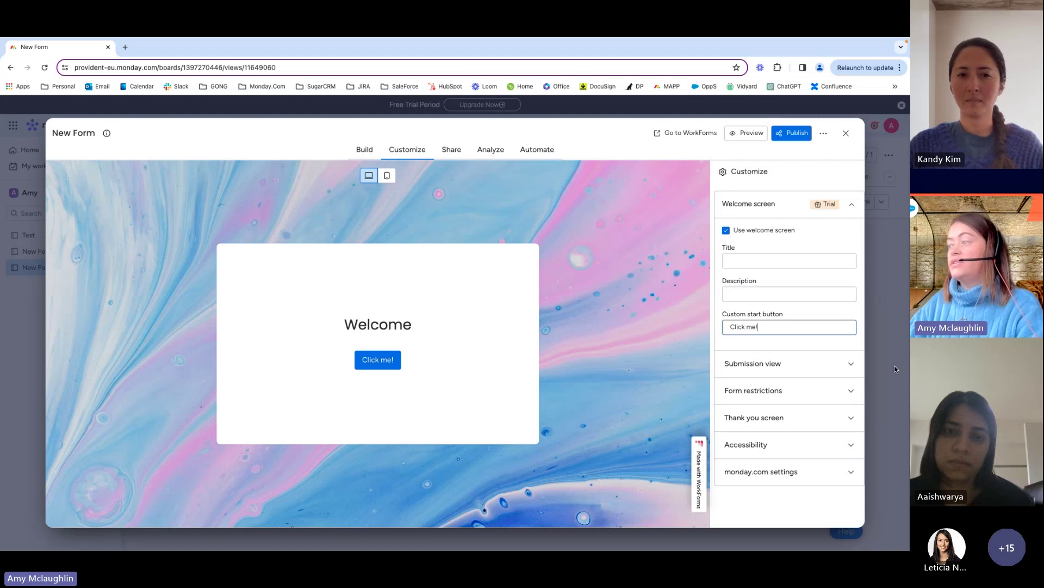
left_click(844, 430)
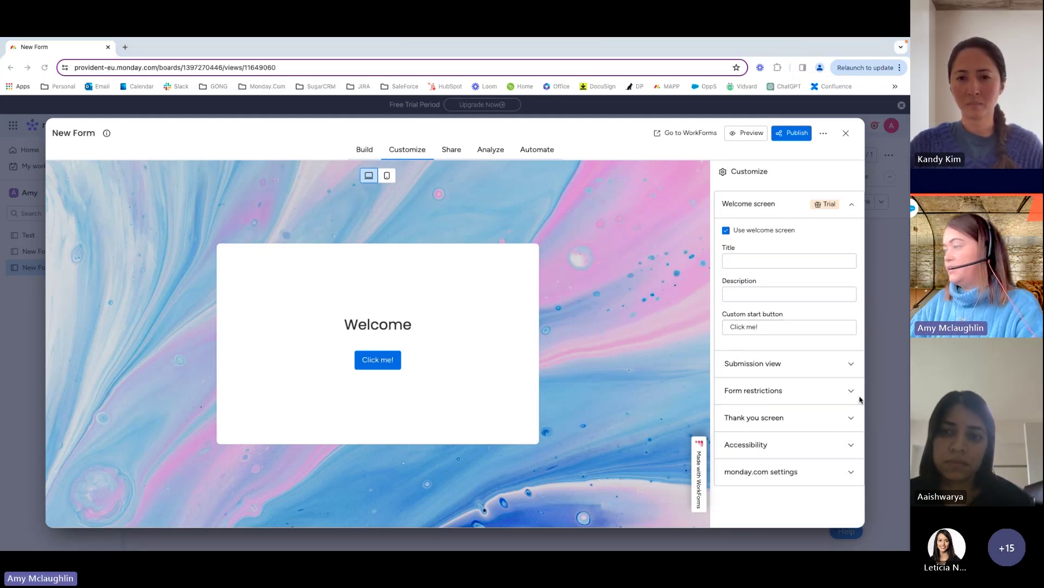
Step: Look over the submission view, thank you screen and form restriction settings, trying the thank you screen with its success image hidden
left_click(852, 367)
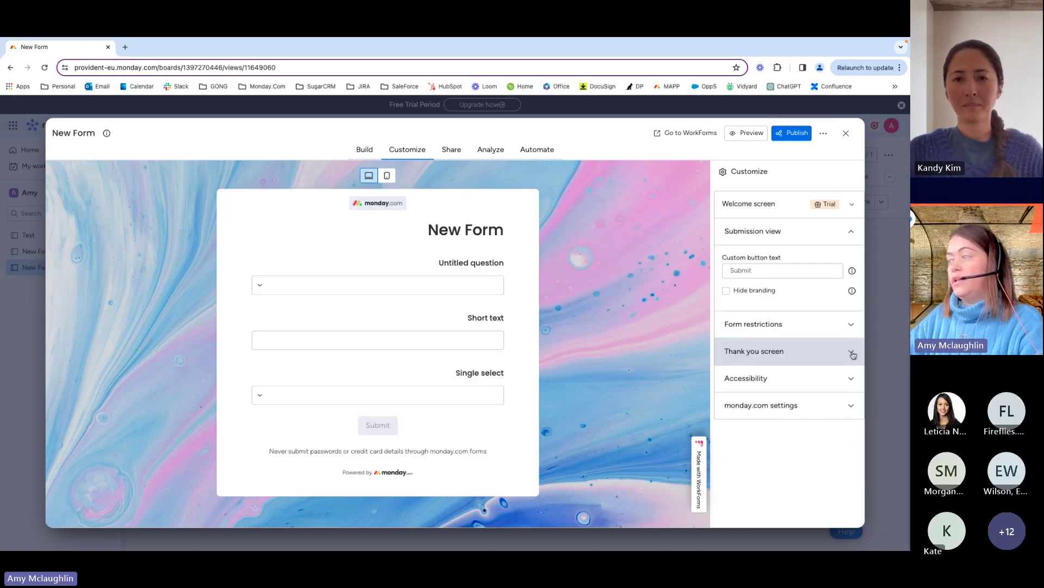
left_click(852, 354)
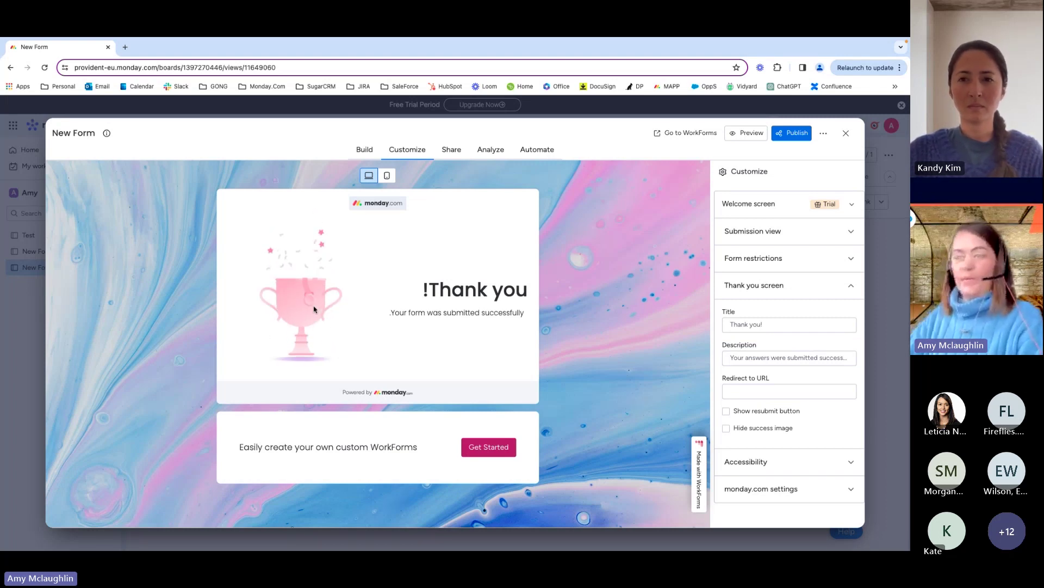
left_click(726, 428)
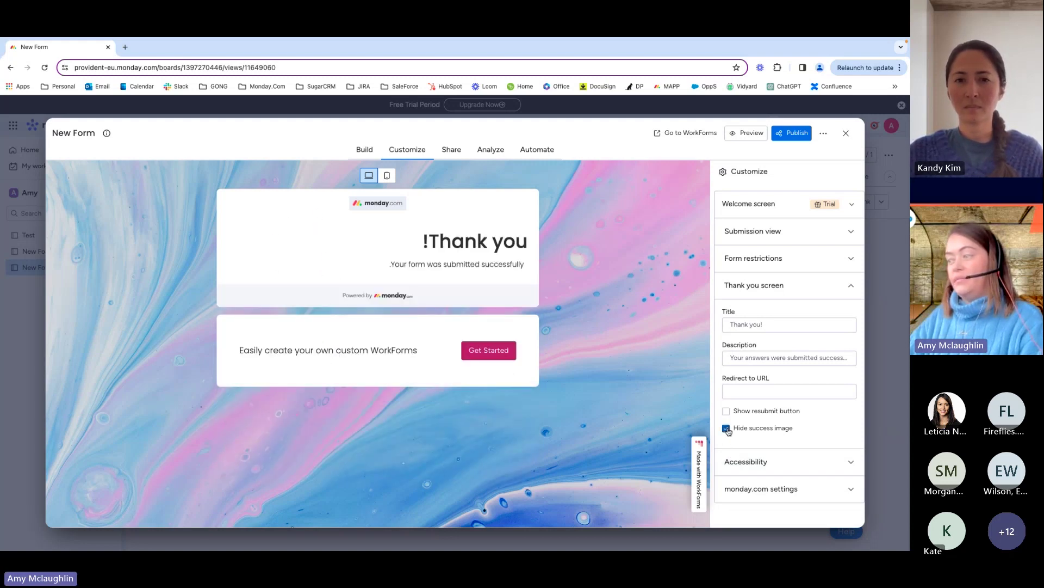
left_click(727, 429)
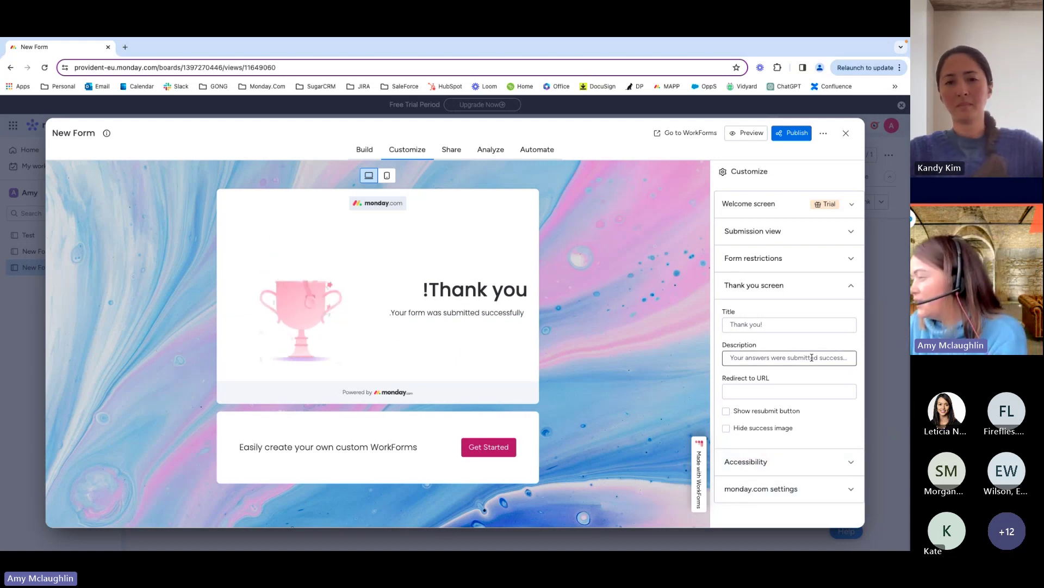
left_click(849, 259)
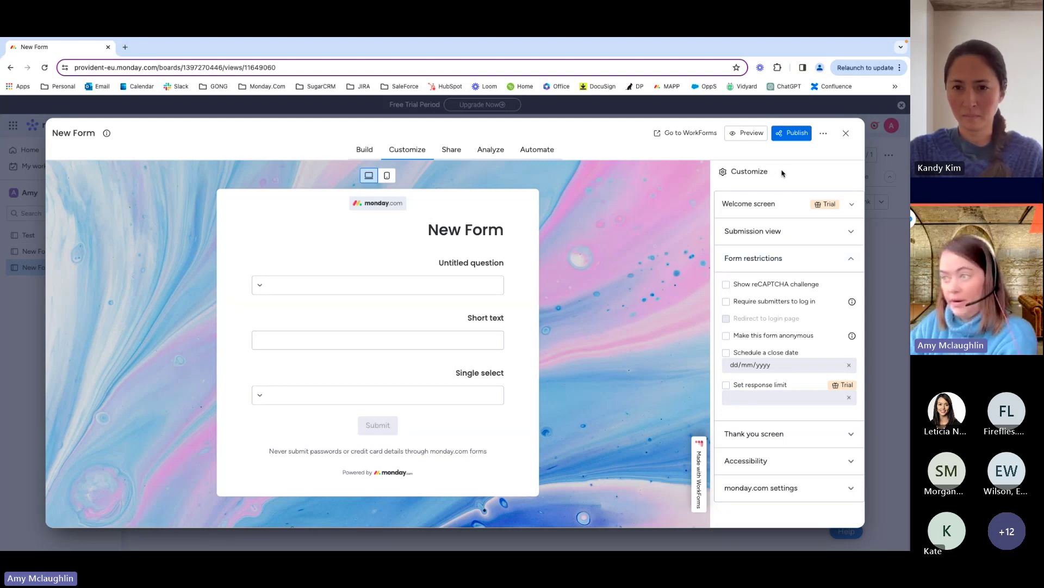
Step: Shorten the form's share link
left_click(452, 153)
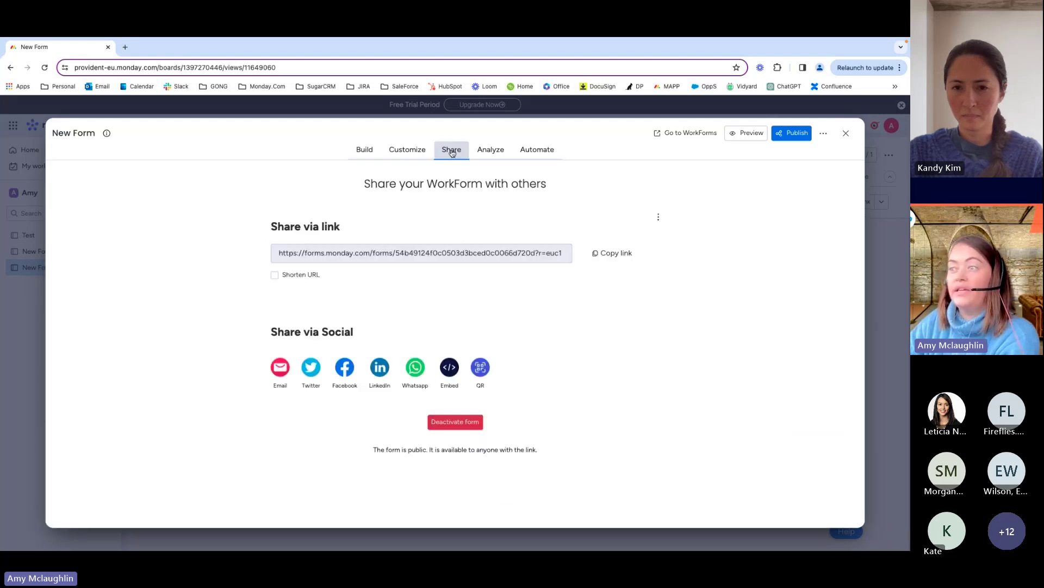
left_click(274, 275)
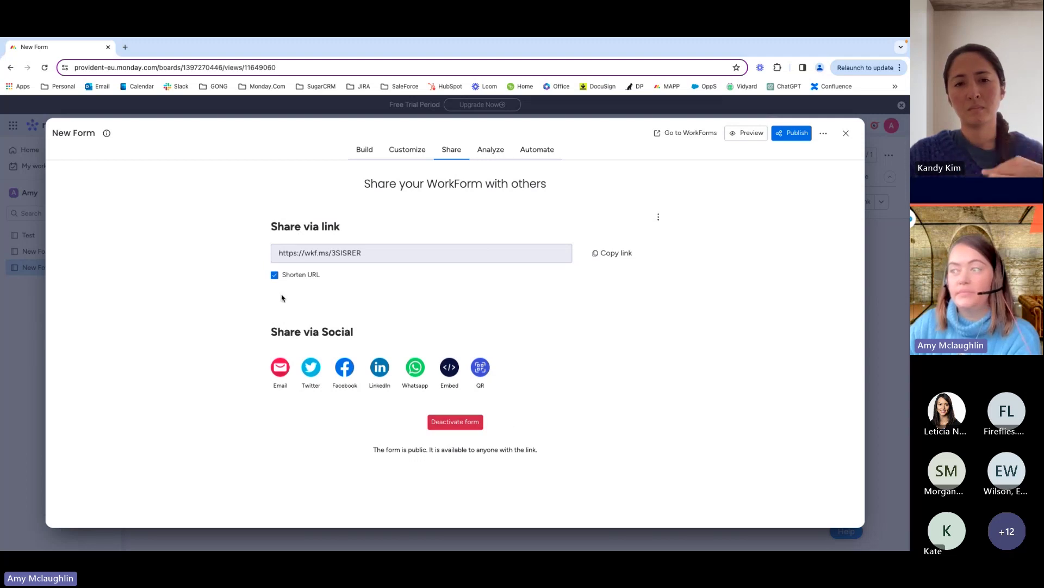
Step: Look over the form's submission summary, responses and suggested automation
left_click(490, 154)
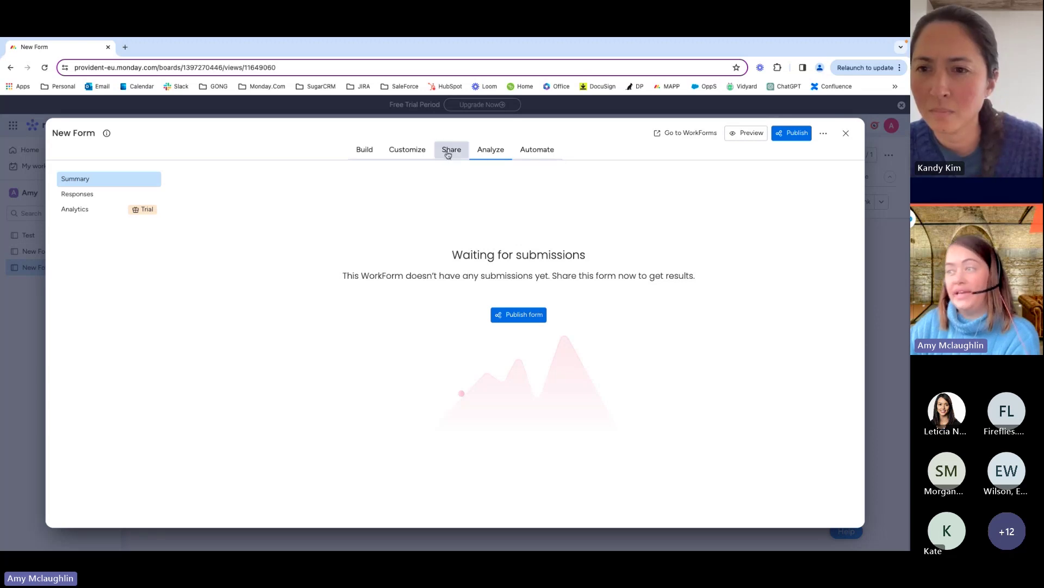
left_click(85, 198)
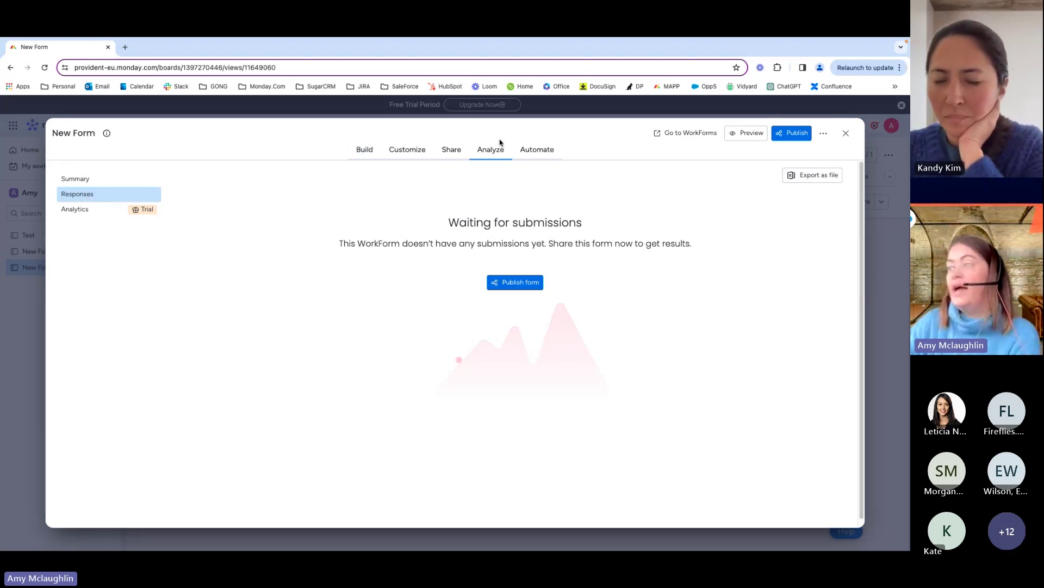
left_click(544, 151)
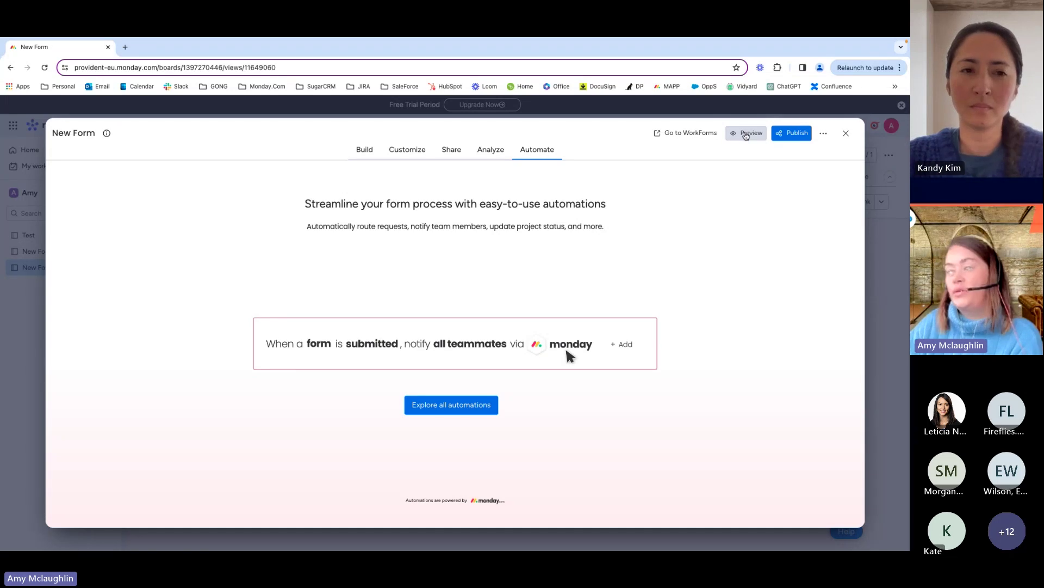
Step: Preview the published form's welcome screen, and close the preview and the form editor
left_click(746, 133)
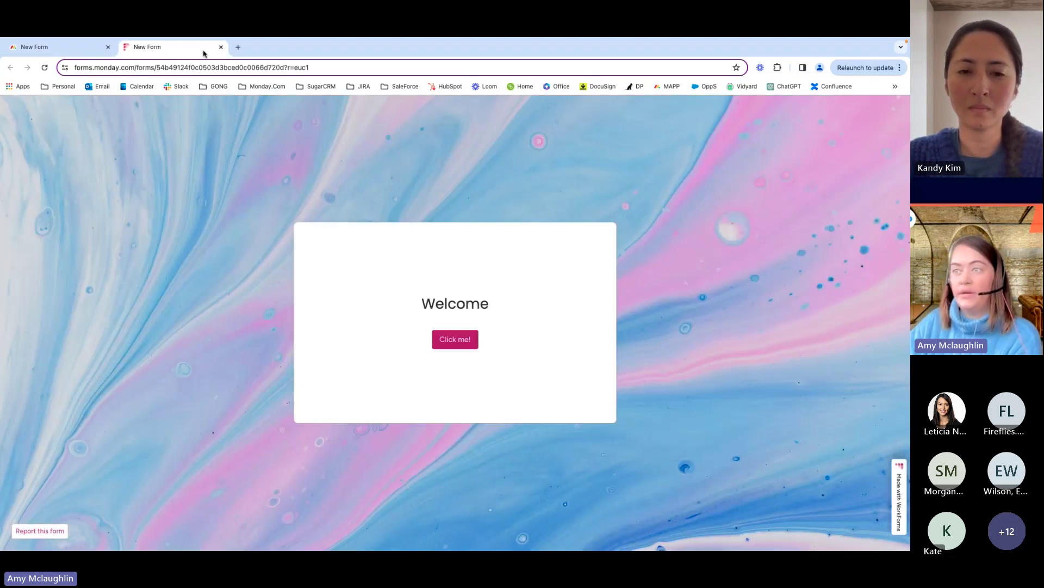
left_click(220, 48)
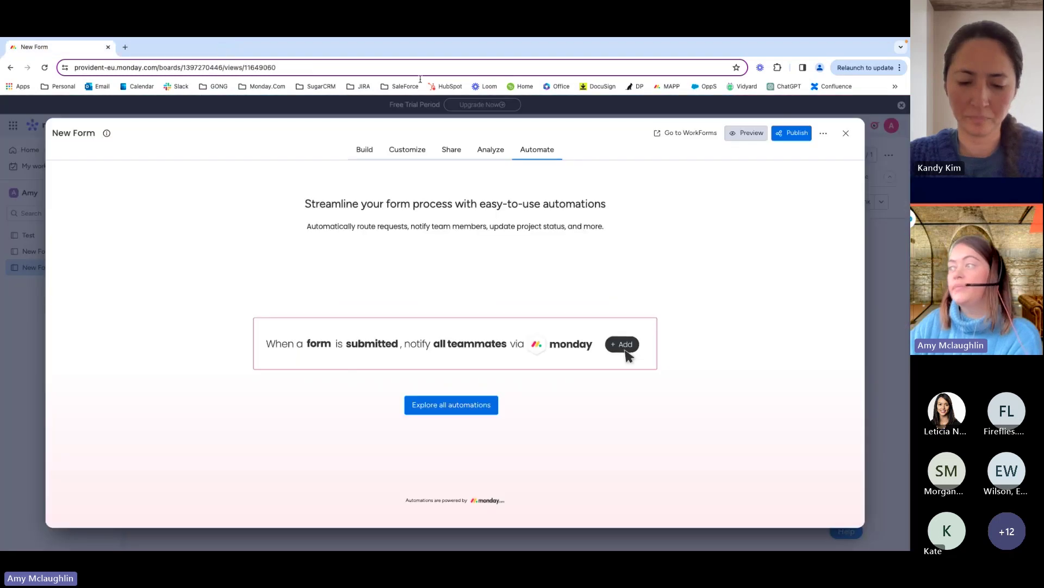
left_click(844, 134)
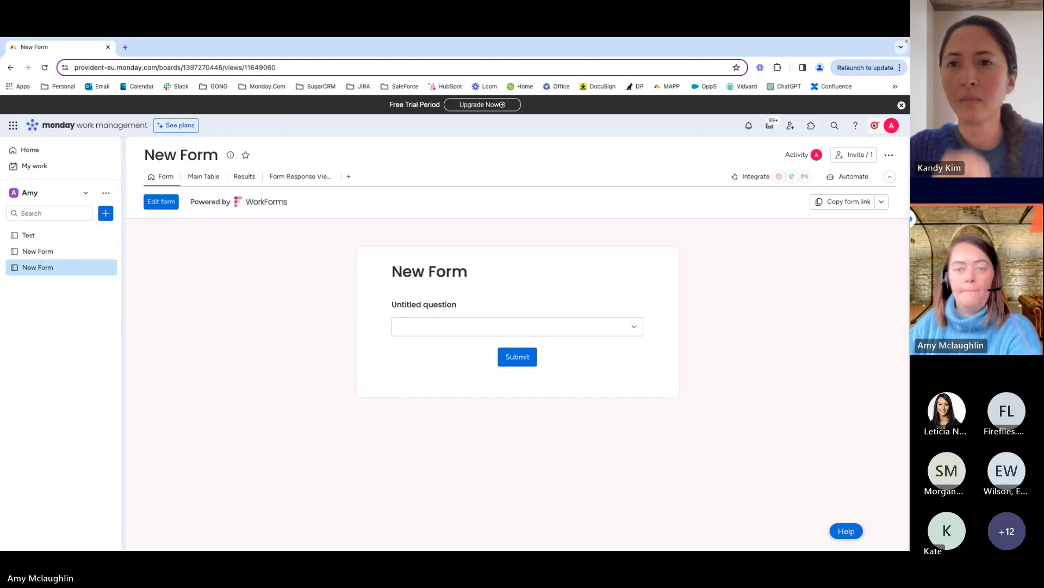
key("ctrl+Left")
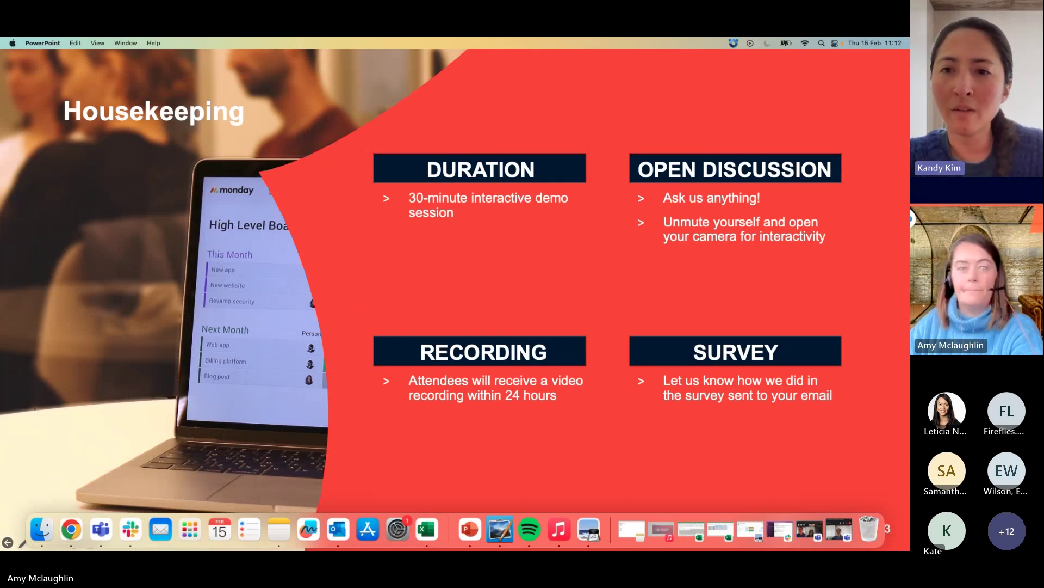
key("ctrl+Left")
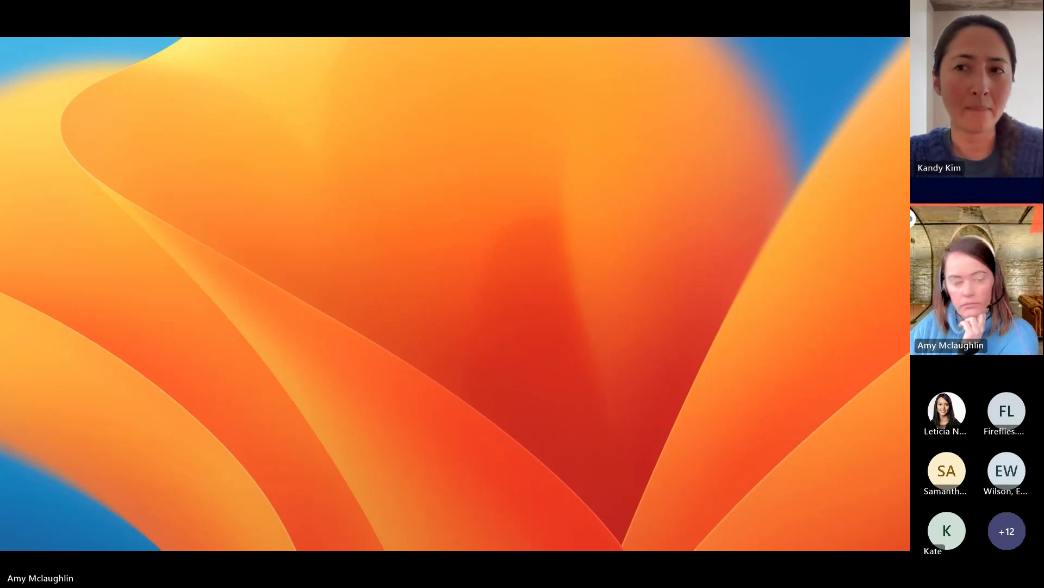
key("super+Tab")
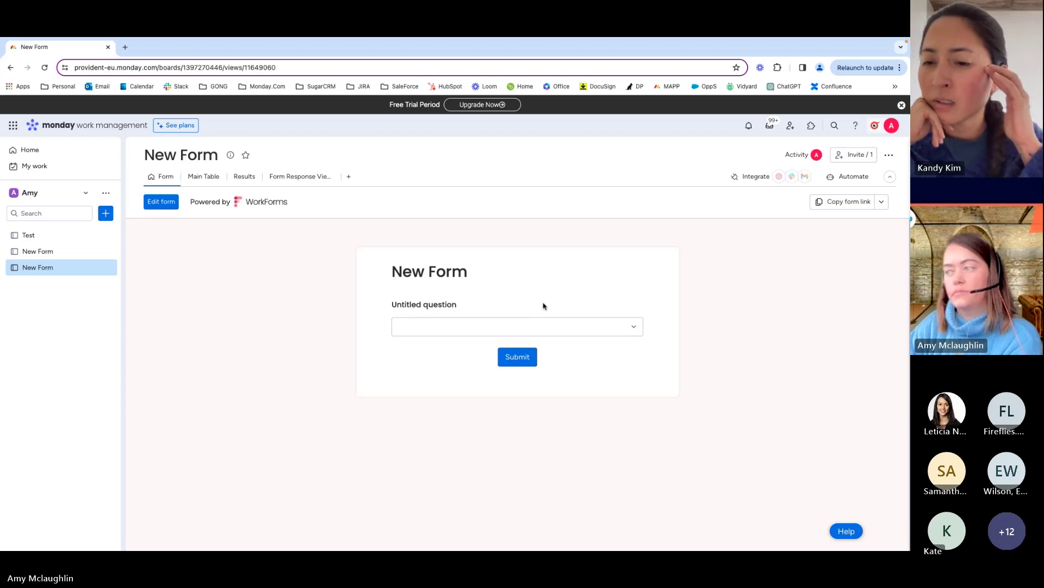
Step: Reopen the form for editing and switch its text direction back to left-to-right
left_click(162, 203)
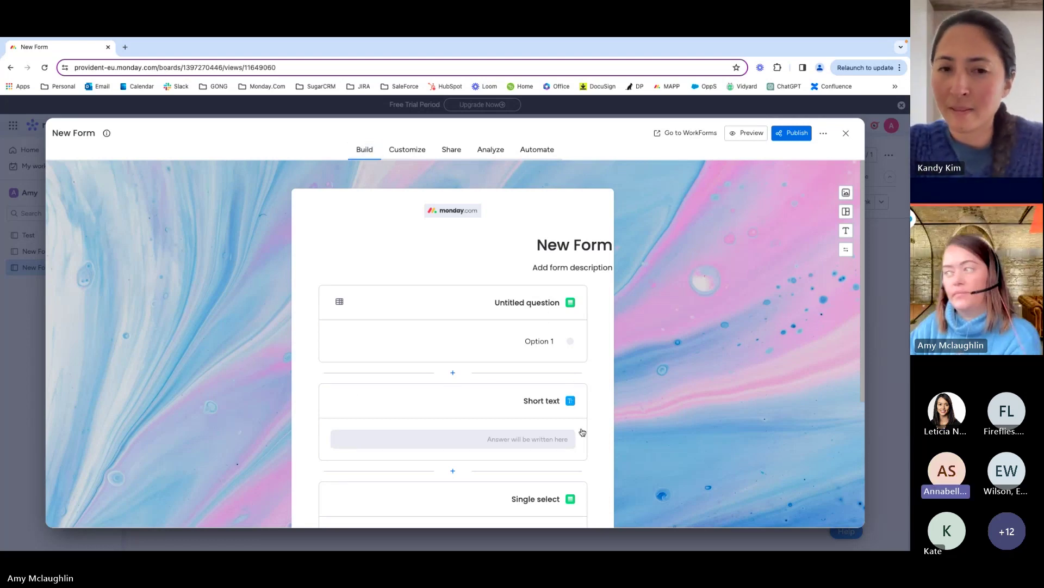
left_click(846, 252)
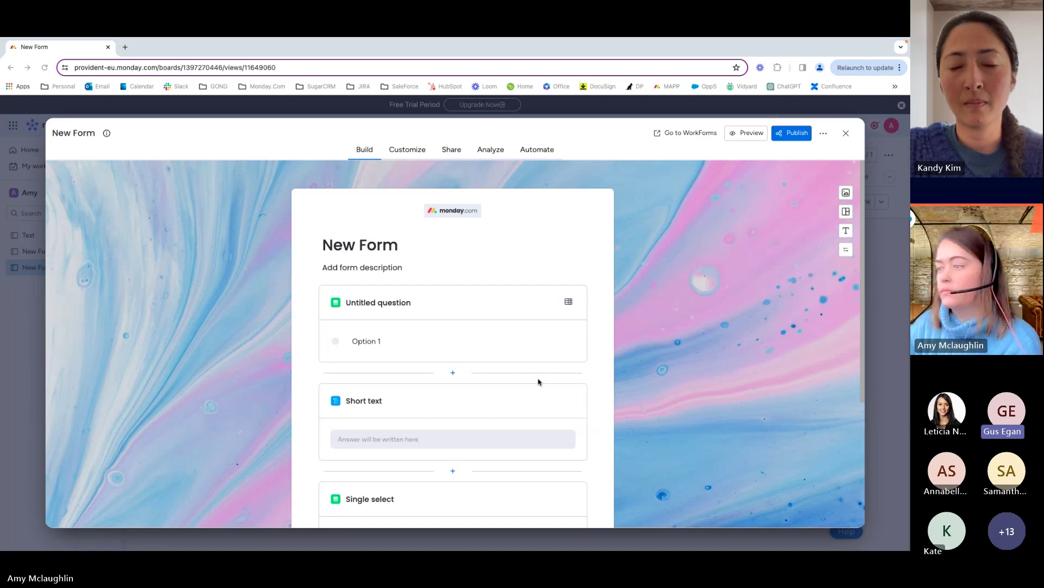
Step: Look over the question types that can be added below the Single select question and close the form editor
scroll(534, 420, "down", 4)
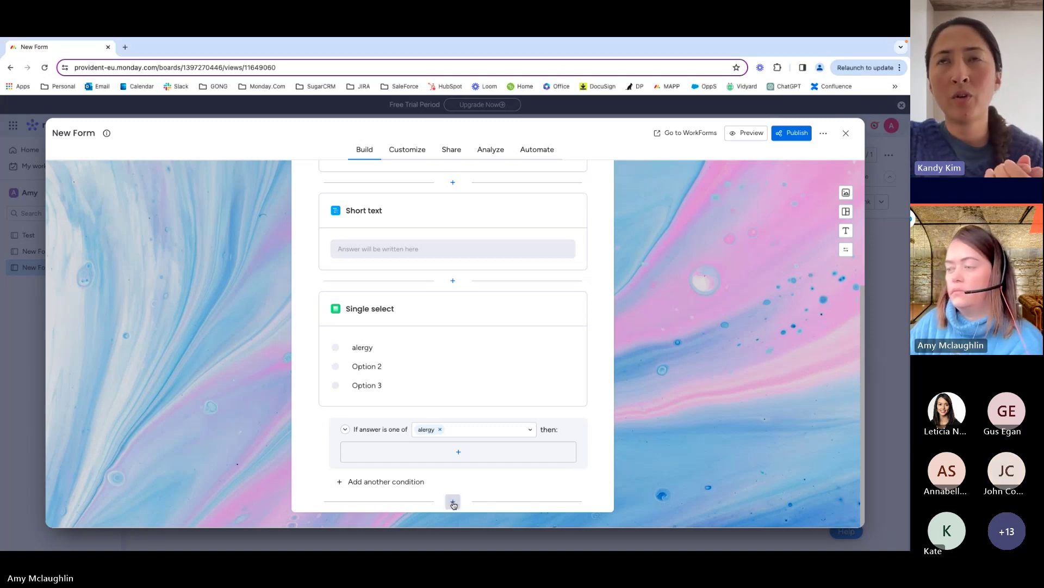
left_click(454, 503)
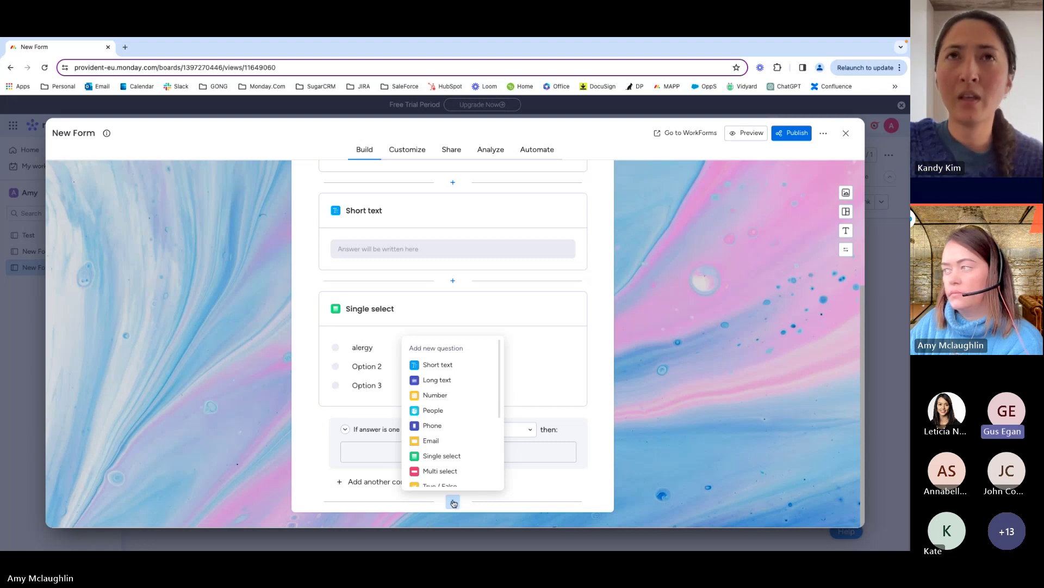
left_click(846, 133)
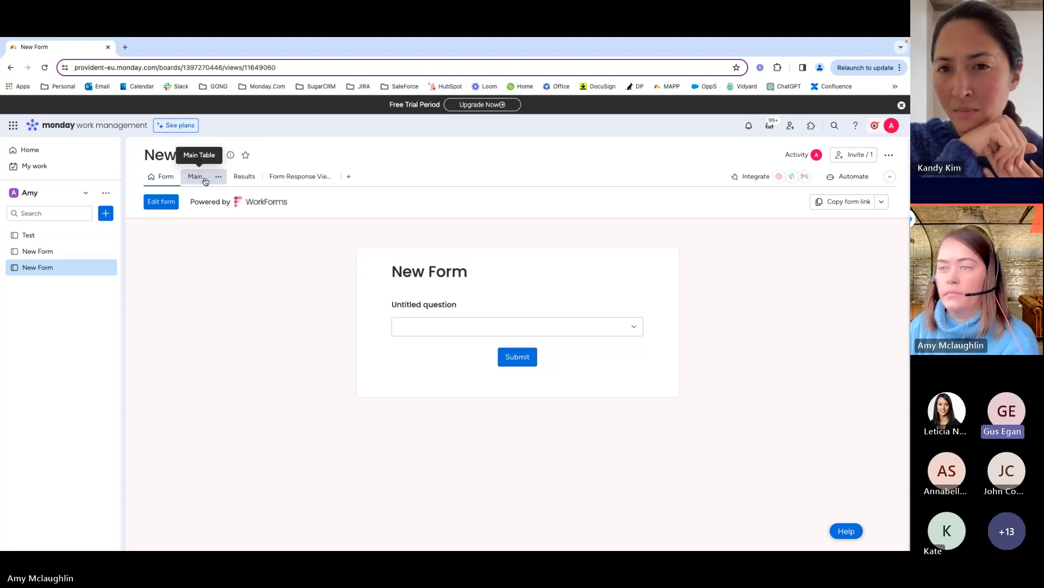
Step: Open the Test board's main table
left_click(57, 255)
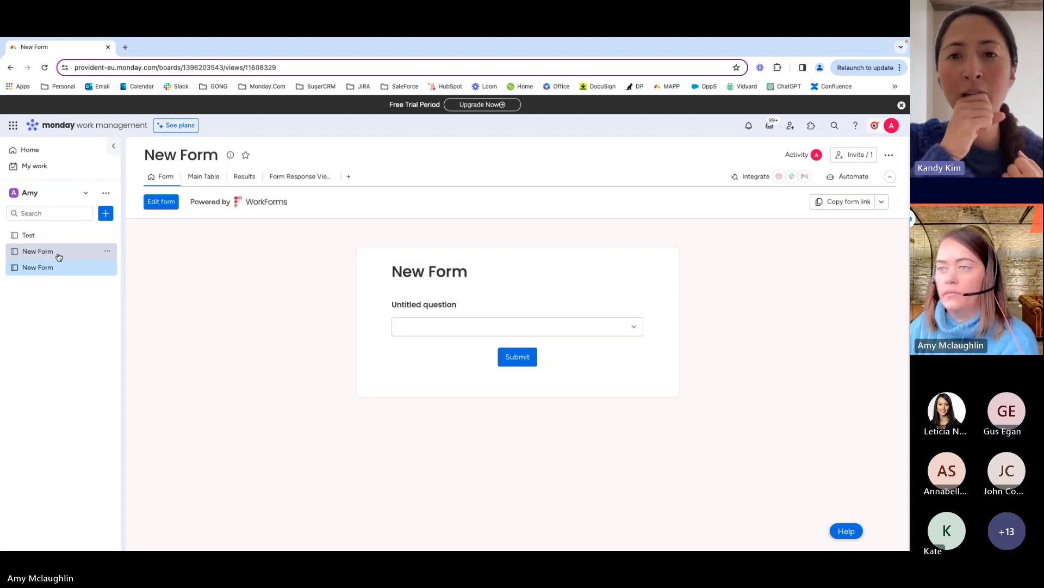
left_click(47, 240)
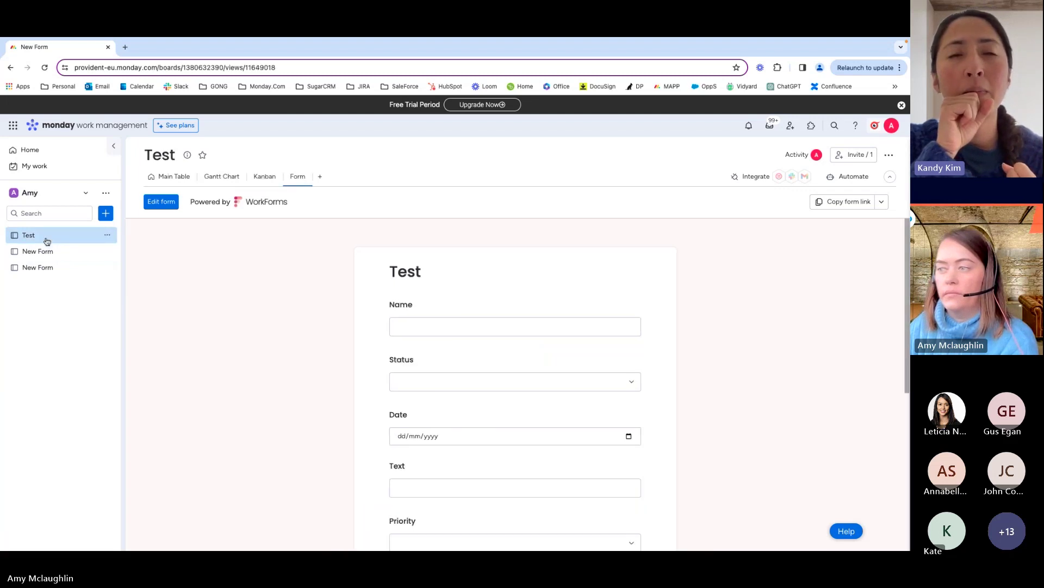
left_click(166, 178)
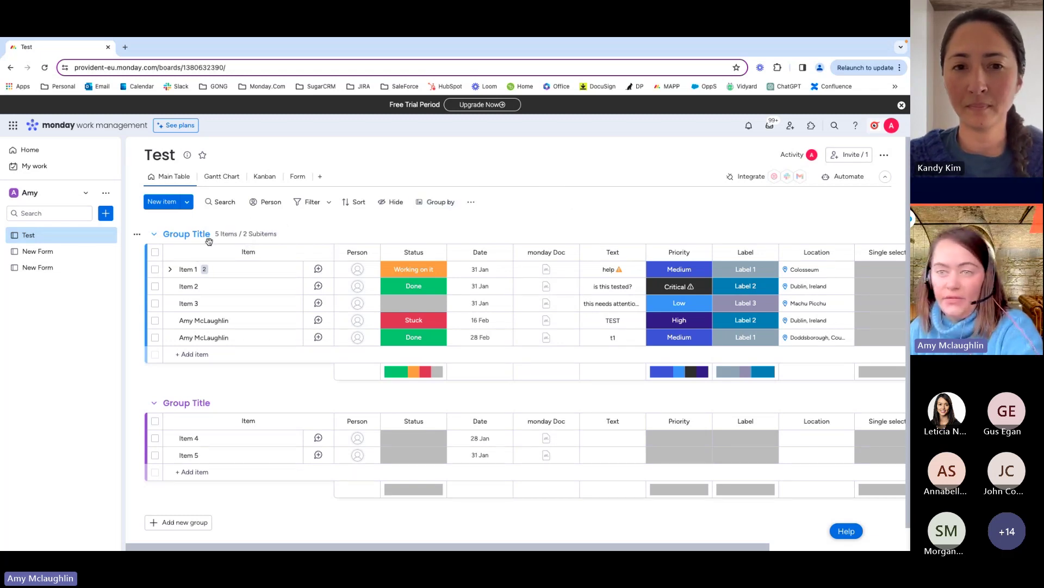
Step: Expand Item 1's subitems and hide the subitem Phone column
left_click(171, 269)
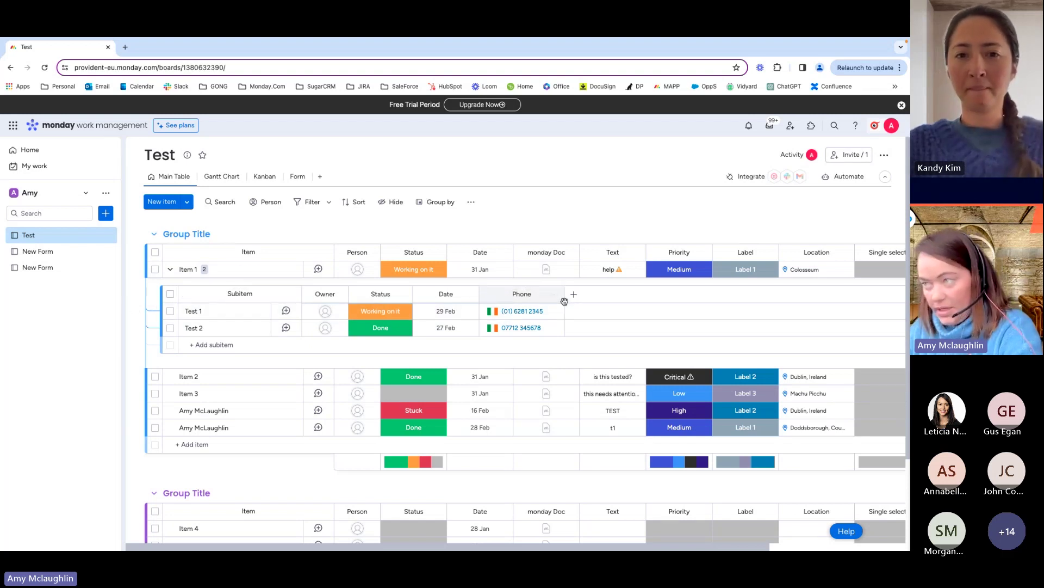
left_click(393, 203)
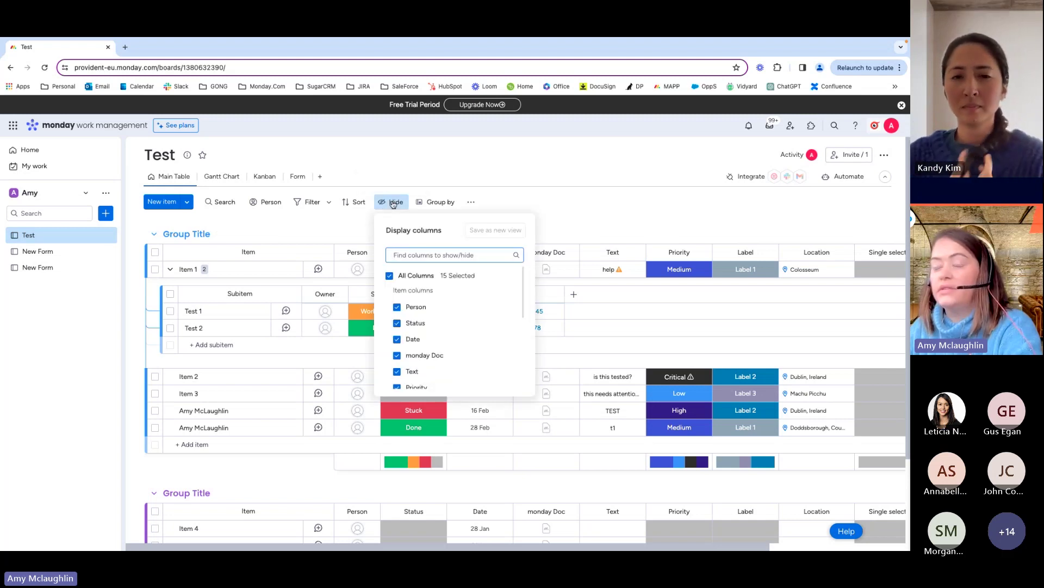
scroll(443, 338, "down", 2)
scroll(461, 339, "down", 3)
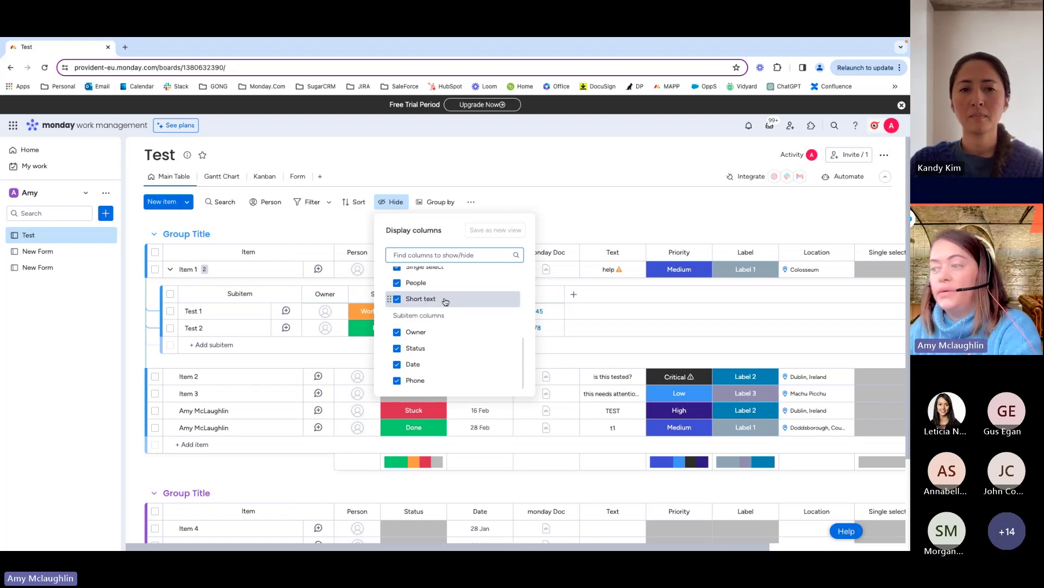
left_click(397, 381)
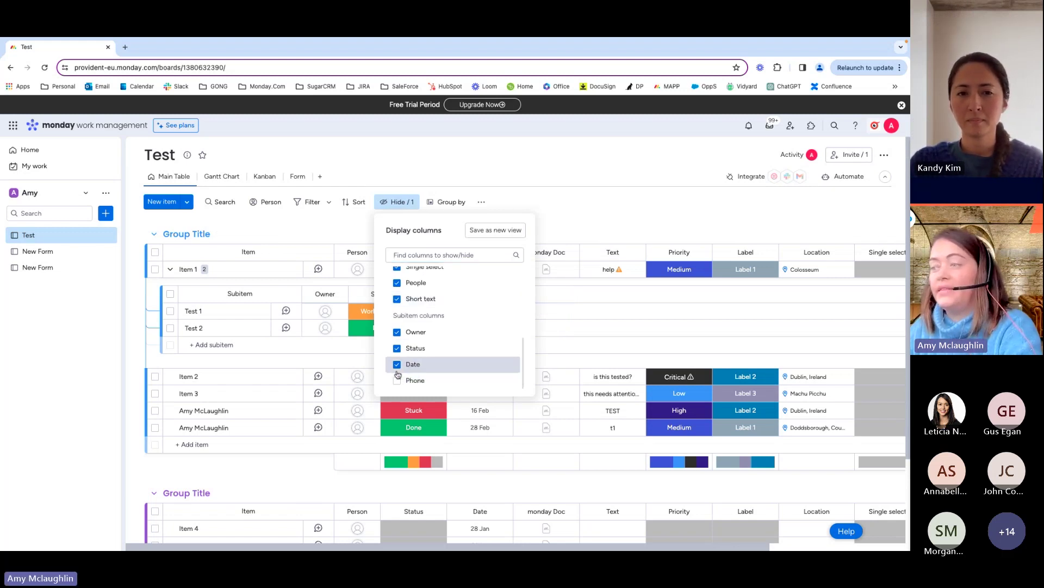
Step: Save the current column display as a new board view named "No phone"
left_click(498, 231)
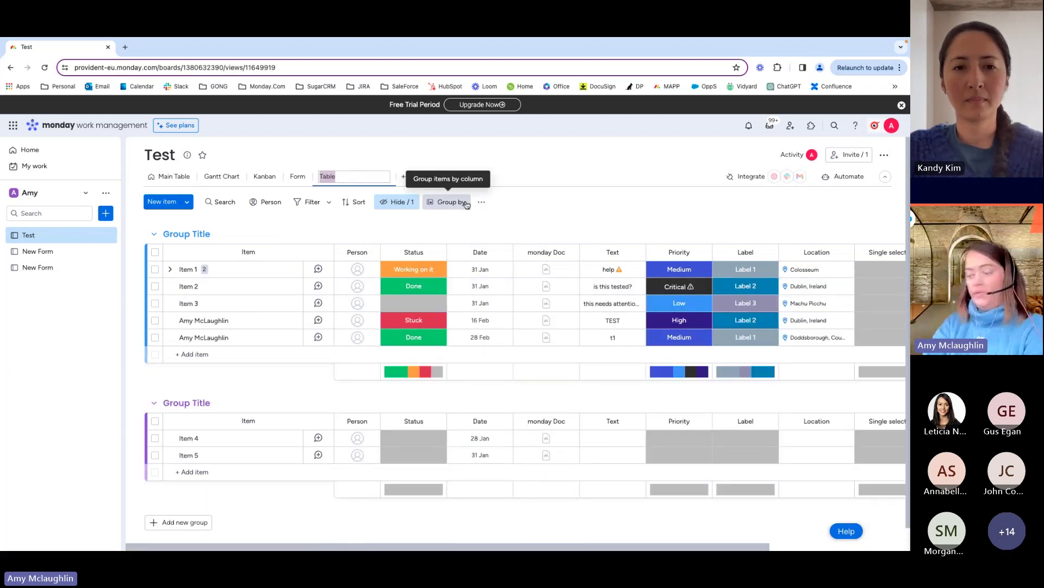
type("No ")
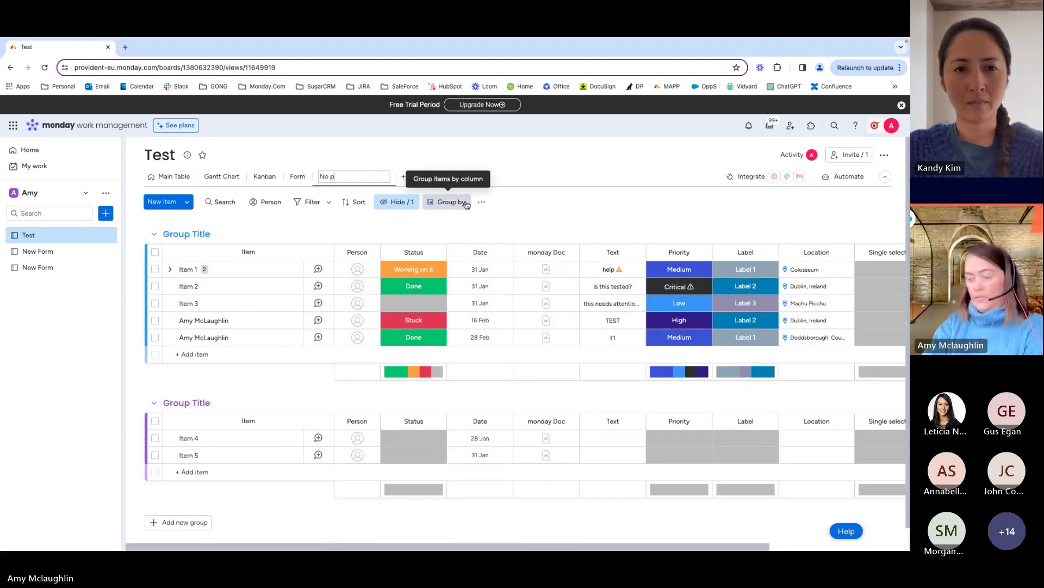
type("phone")
key("Return")
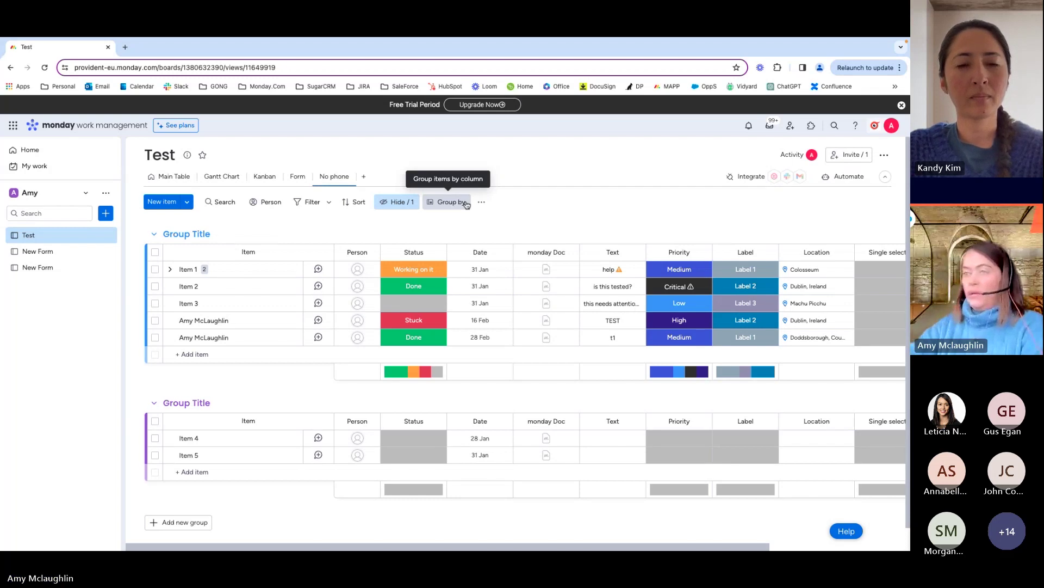
left_click(349, 178)
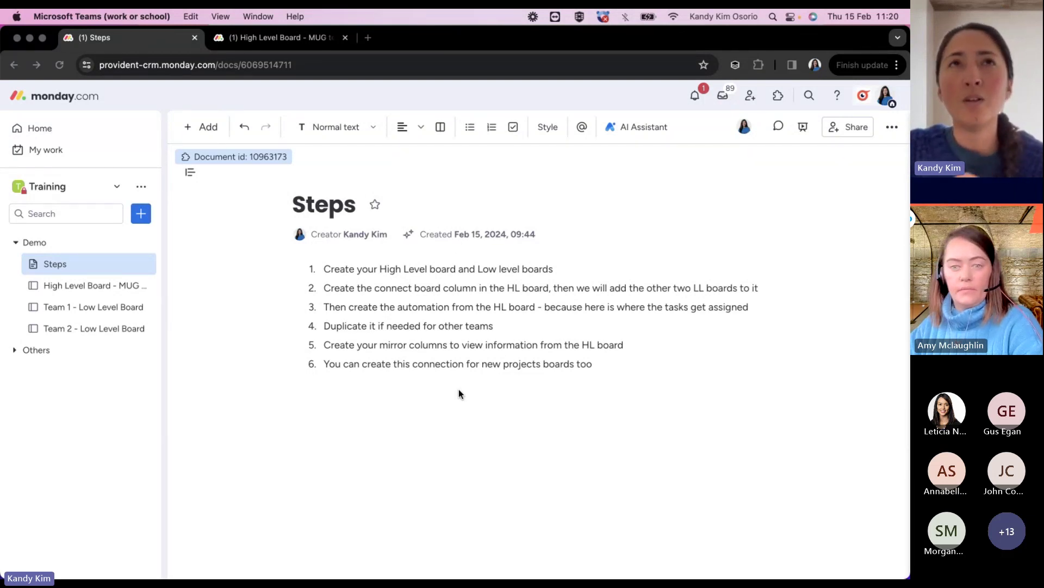
Step: Look over the High Level Board - MUG test and the Team 1 and Team 2 low level boards, ending on the high level board
left_click(629, 262)
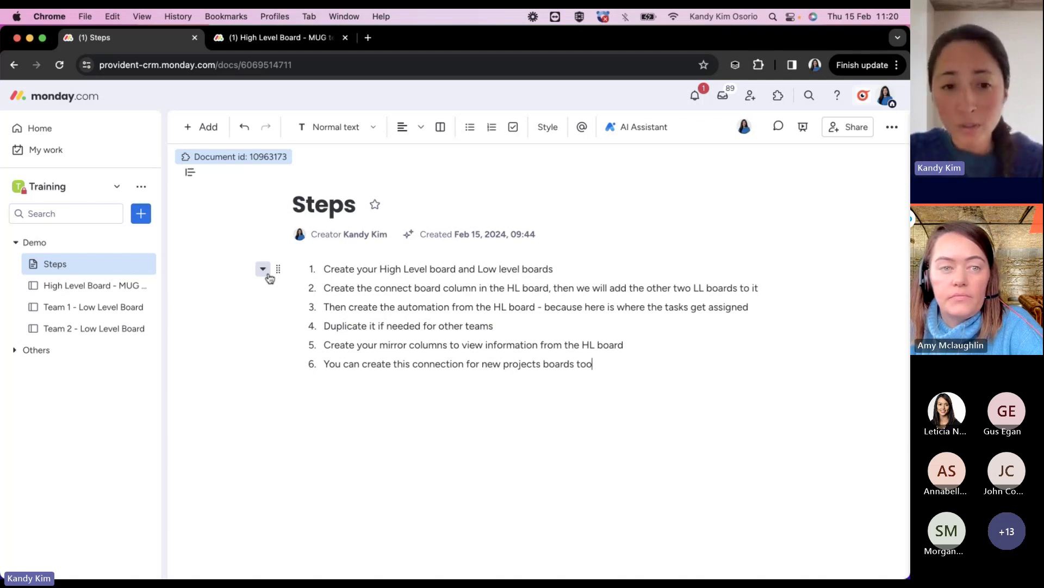
left_click(85, 288)
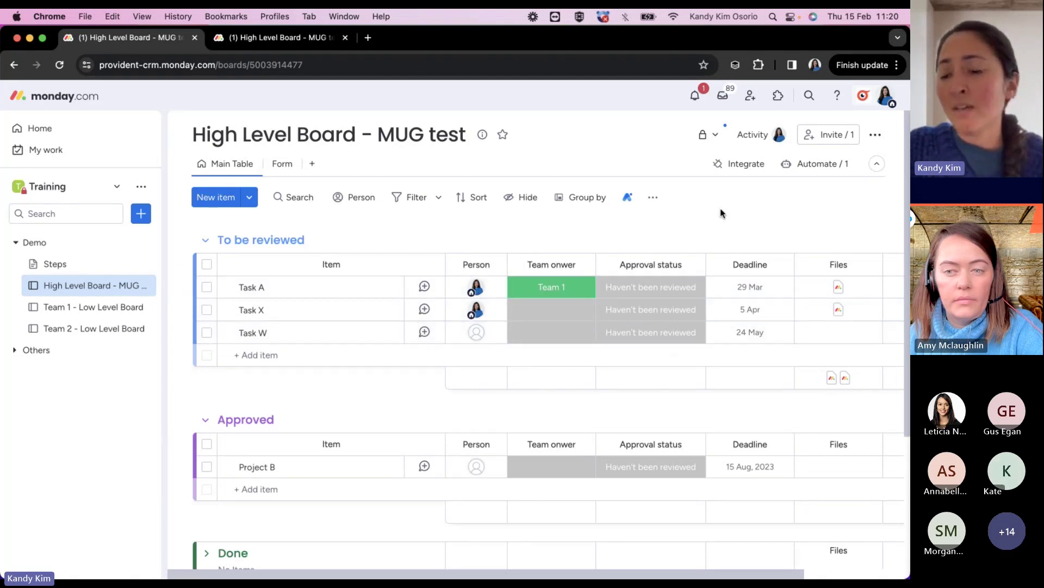
scroll(806, 230, "right", 2)
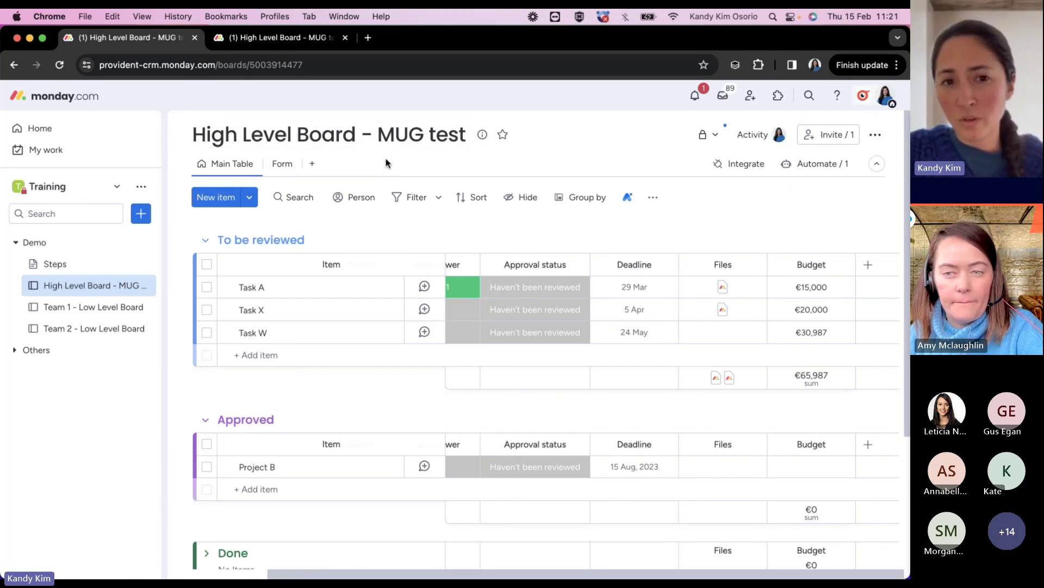
left_click(82, 308)
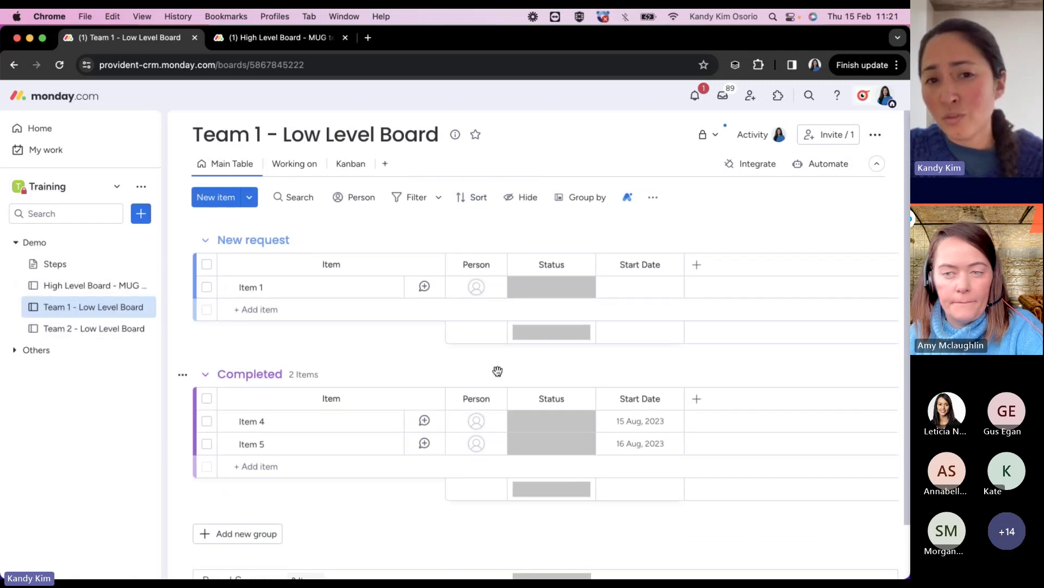
left_click(93, 329)
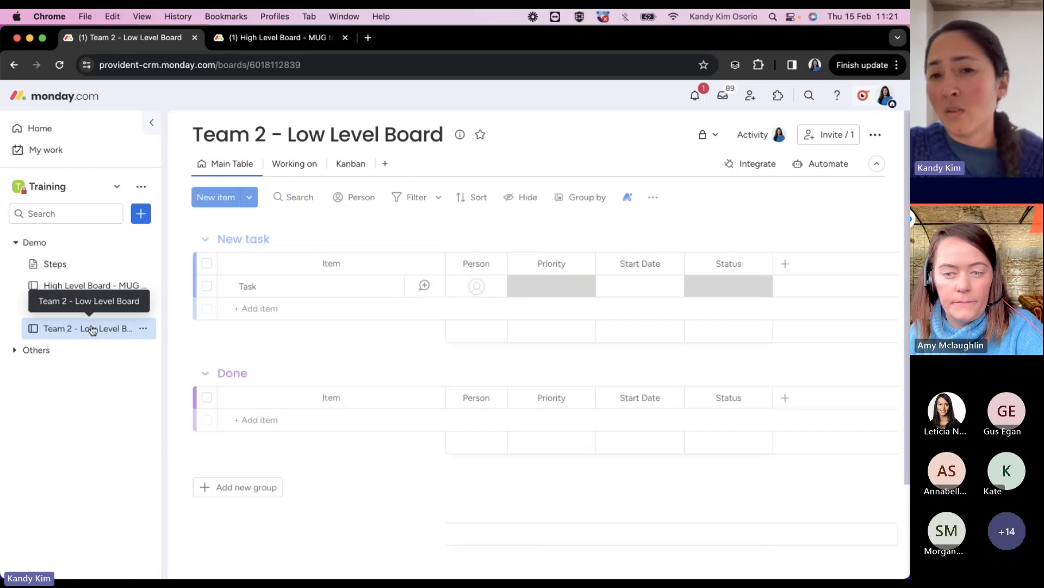
left_click(90, 289)
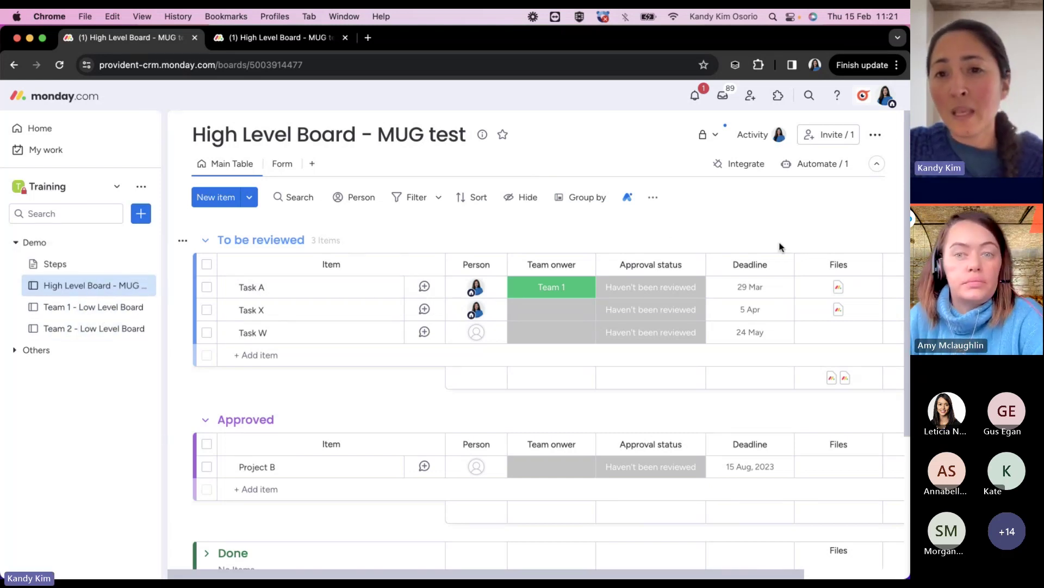
Step: Open the Steps document in the second browser tab for reference and return to the high level board
left_click(241, 38)
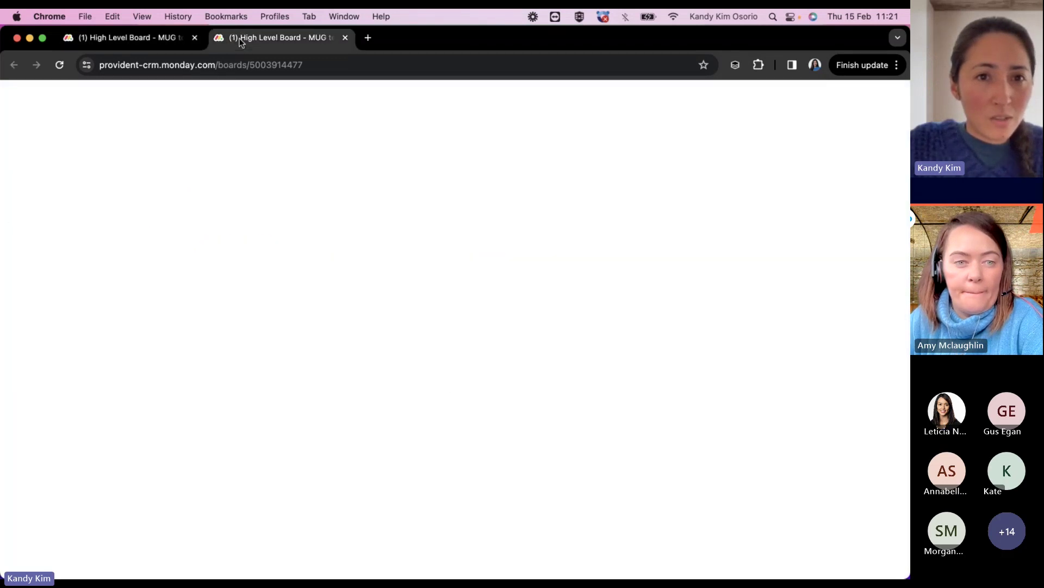
left_click(77, 264)
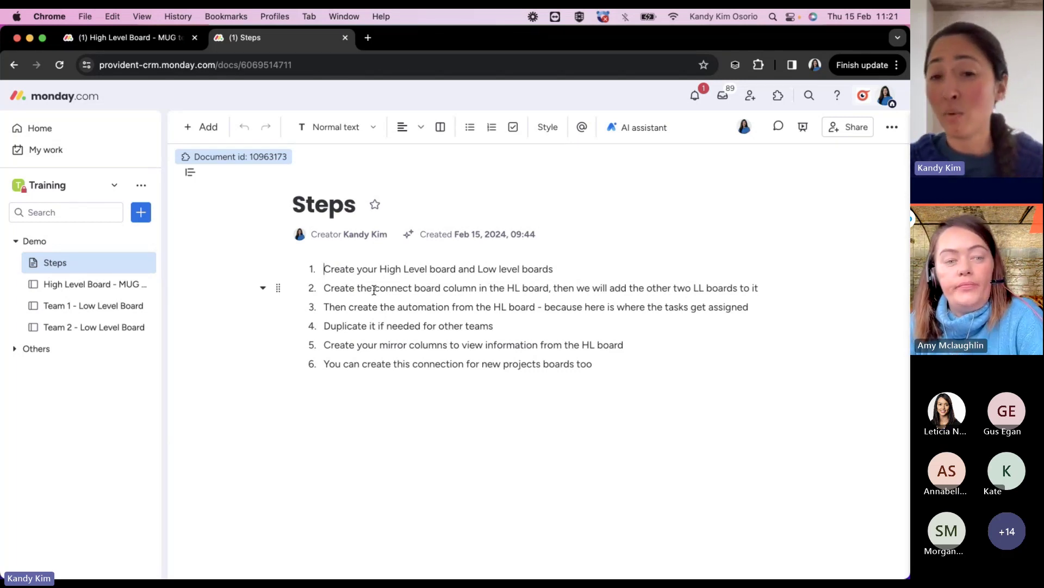
left_click(156, 38)
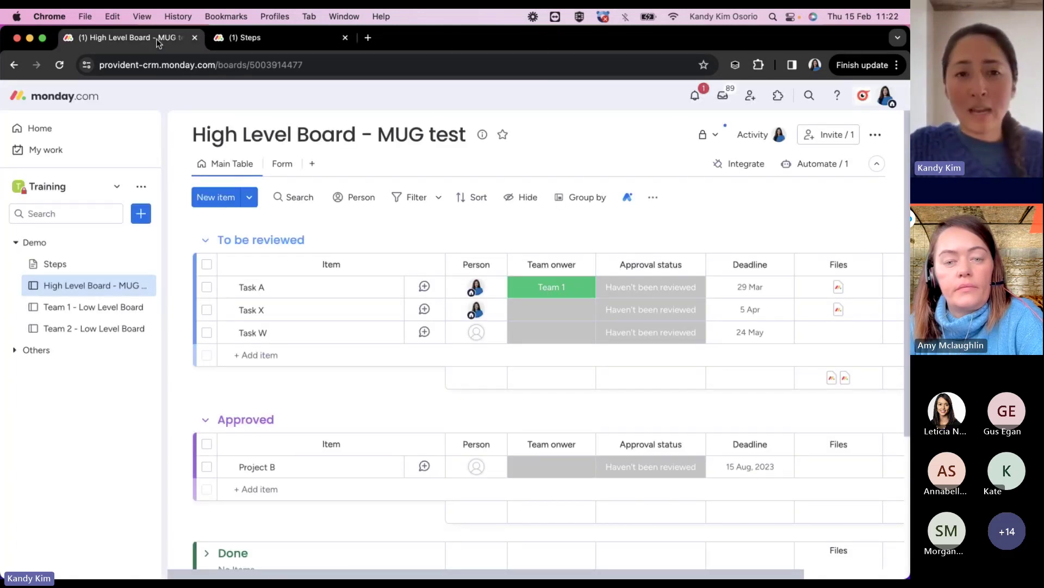
Step: Add a Connect boards column after the Budget column on the high level board
scroll(552, 240, "right", 5)
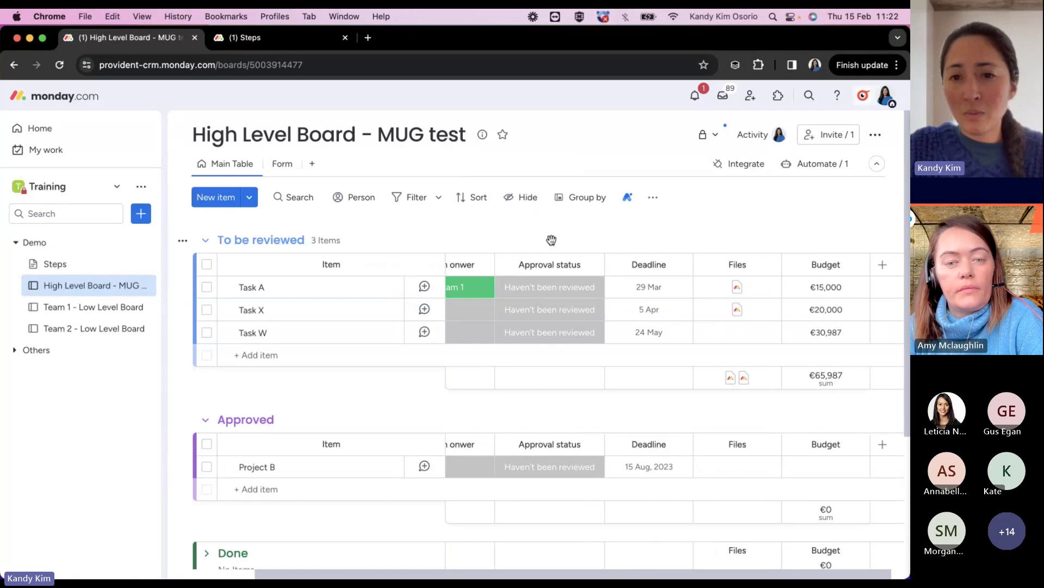
left_click(868, 267)
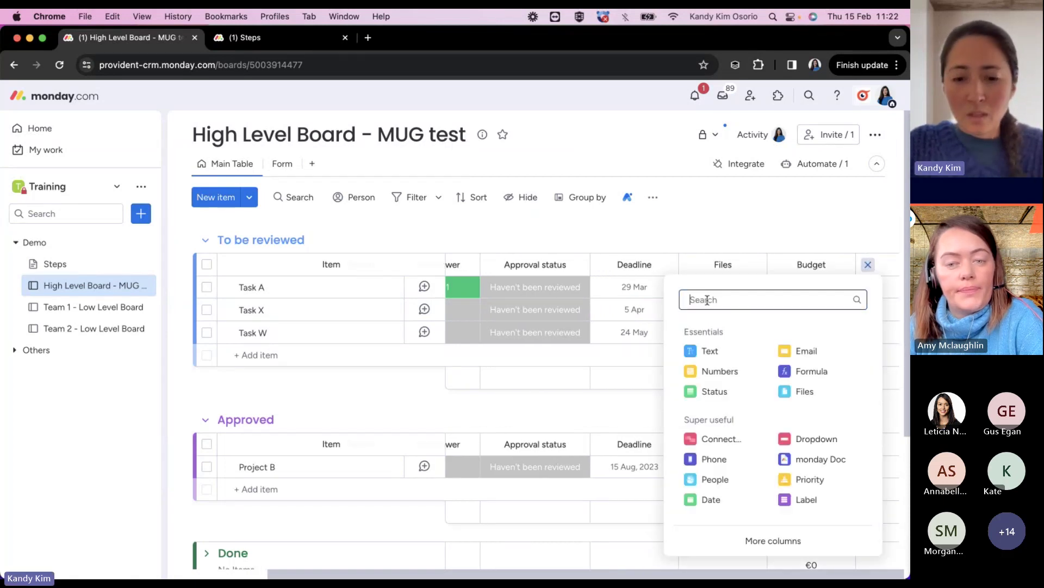
type("conn")
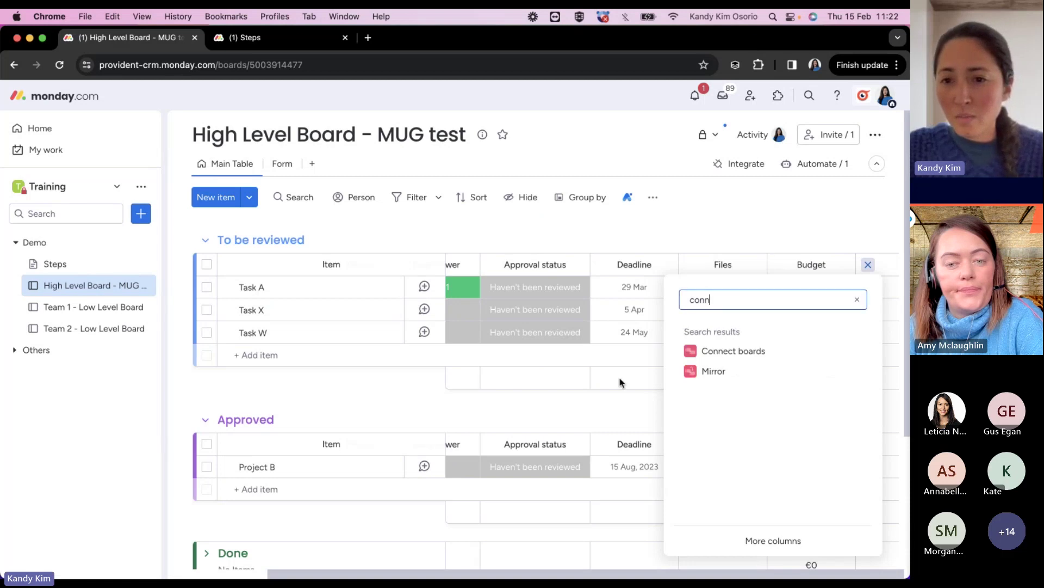
left_click(744, 352)
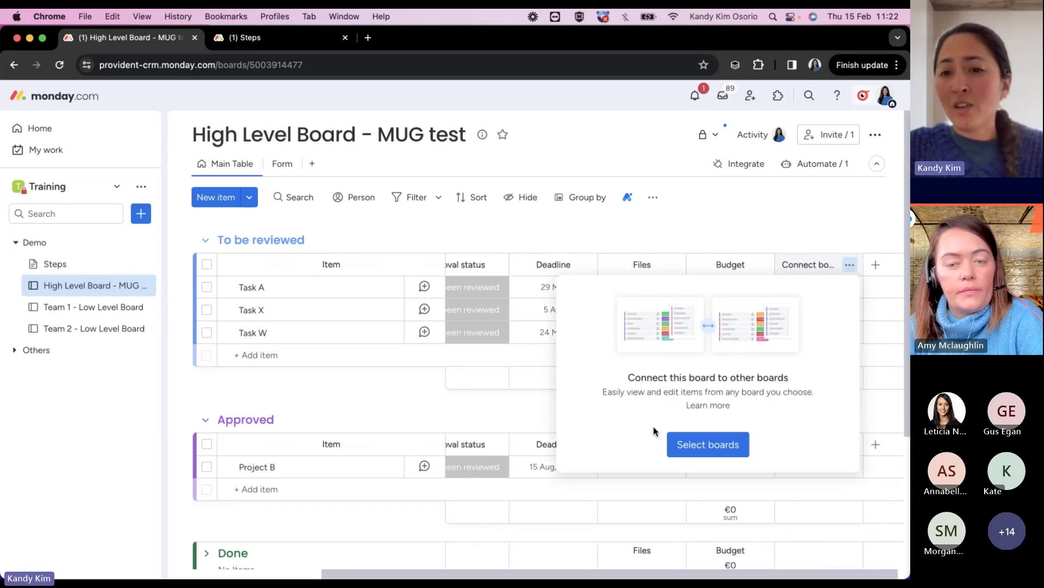
Step: Connect the new column to the Team 1 and Team 2 low level boards with a two-way connection, skipping the mirror column
left_click(697, 456)
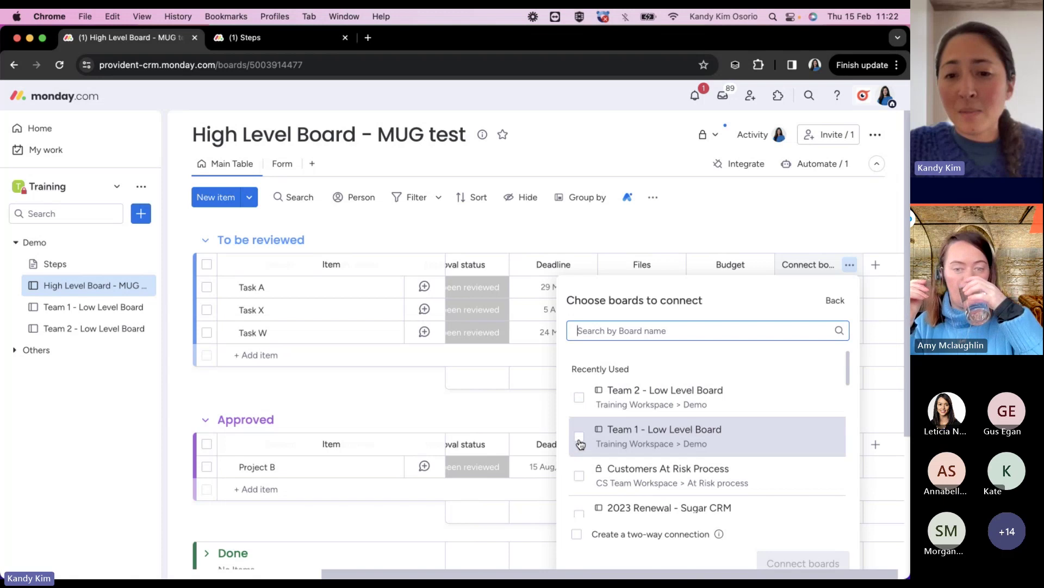
left_click(580, 442)
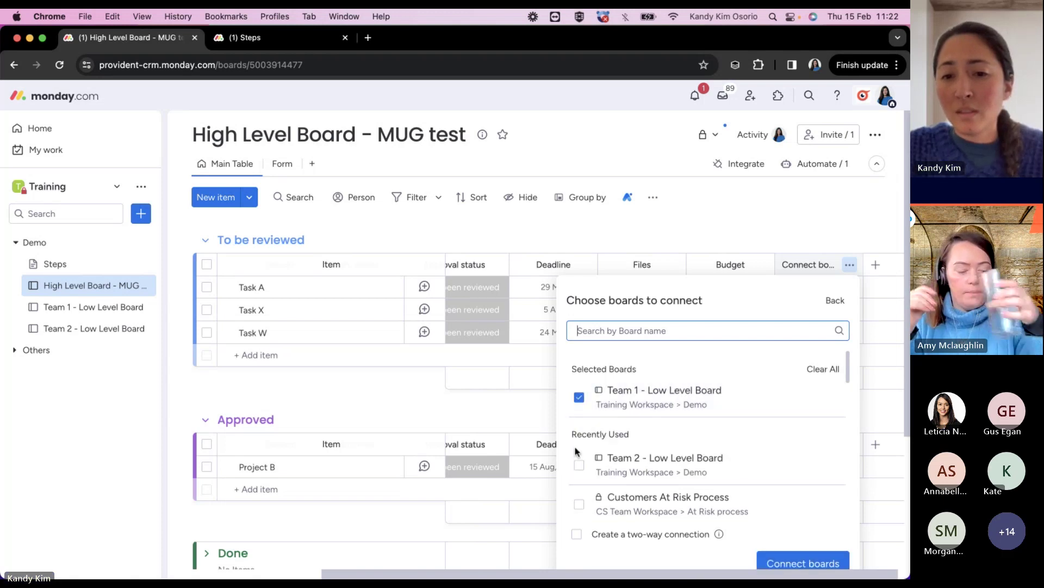
left_click(579, 465)
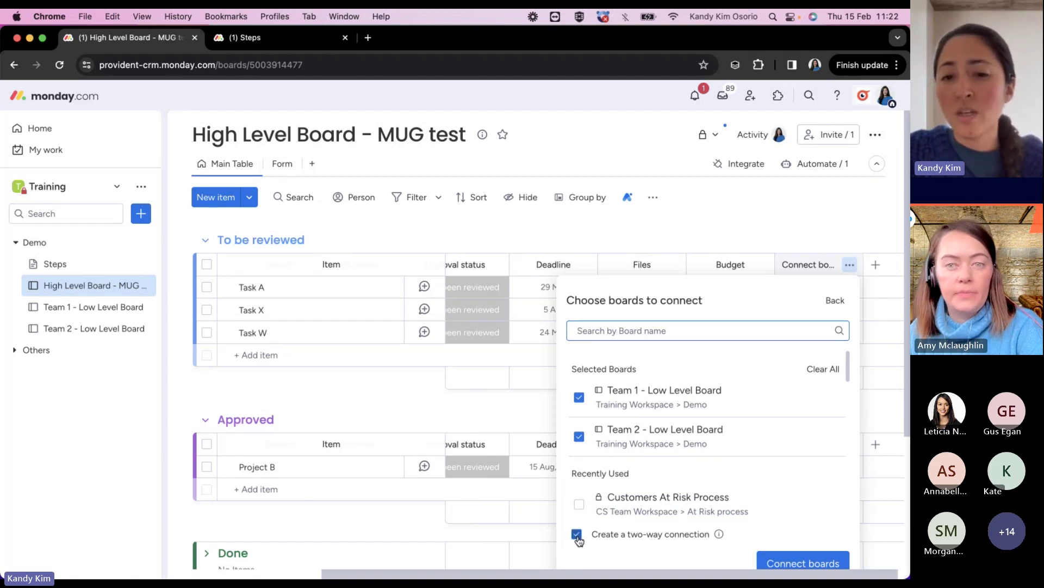
left_click(808, 554)
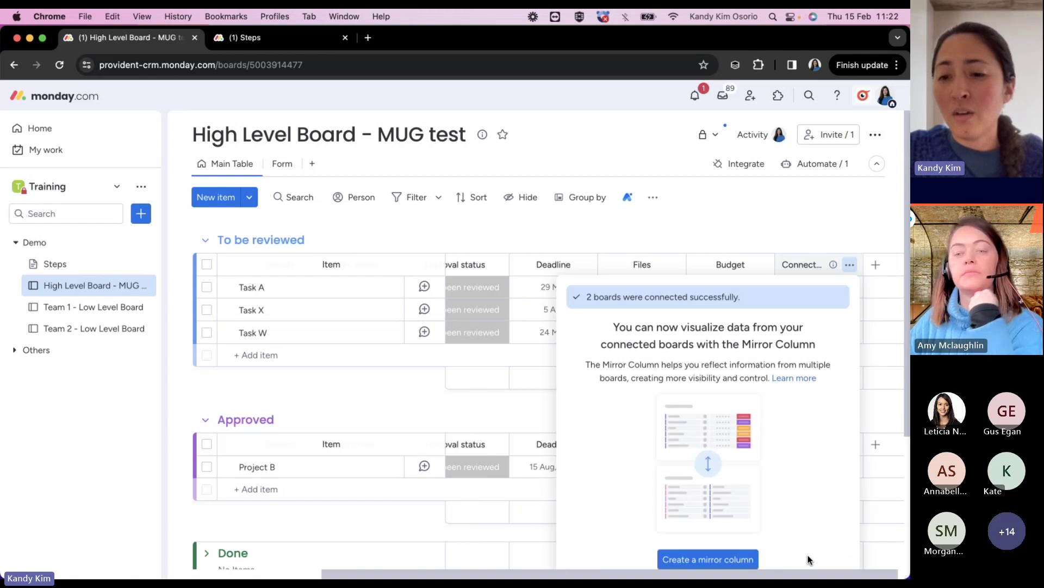
scroll(786, 475, "down", 3)
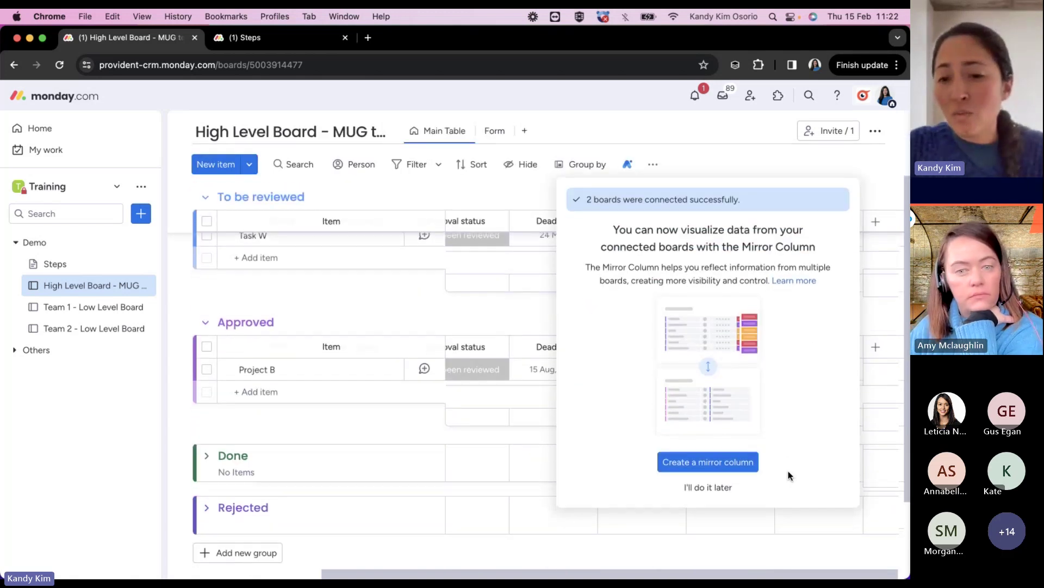
left_click(708, 486)
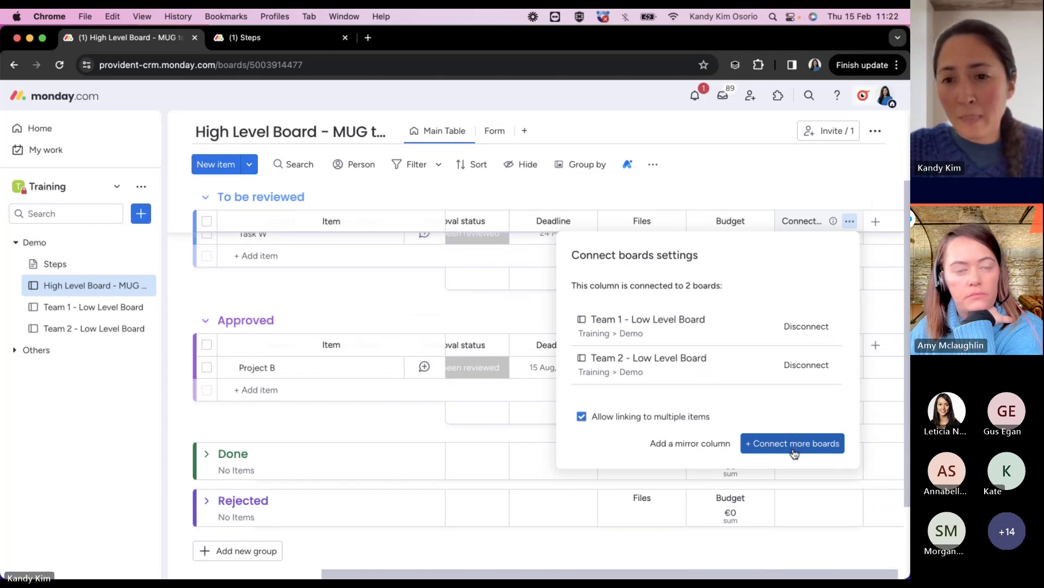
left_click(814, 191)
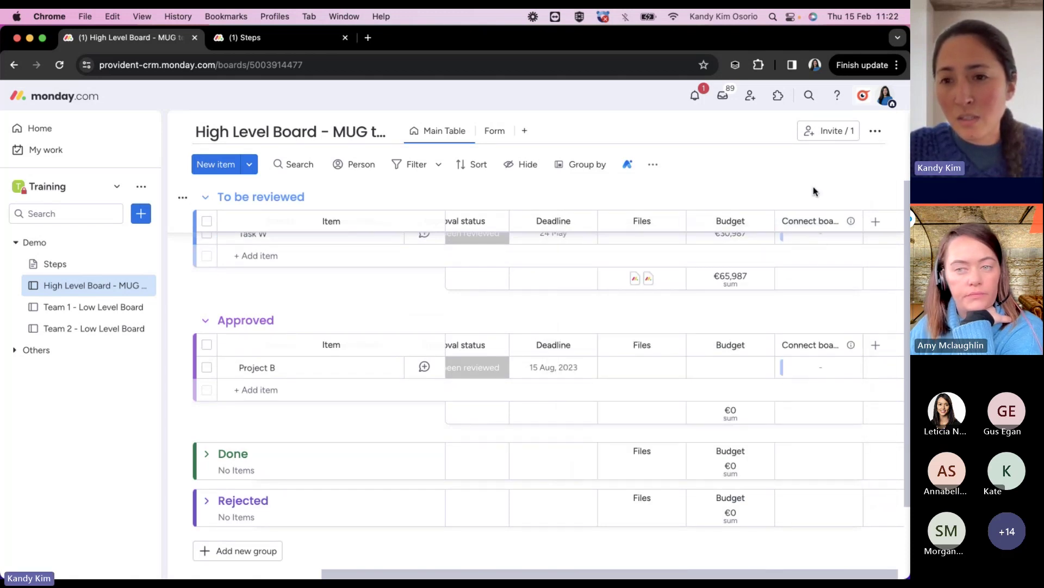
scroll(806, 311, "up", 5)
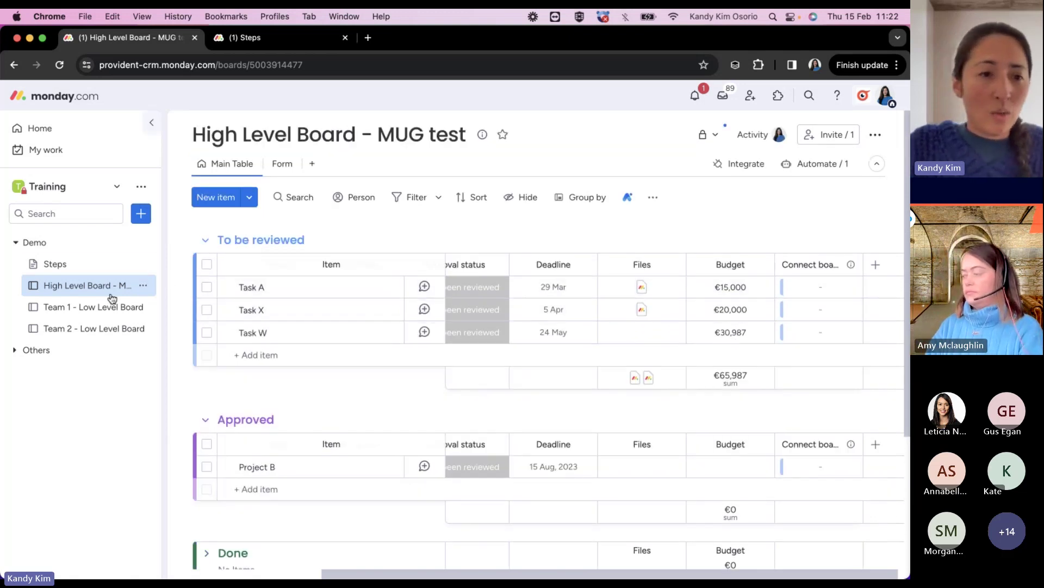
Step: Check the Team 1 and Team 2 low level boards for the link column and return to the high level board
left_click(96, 310)
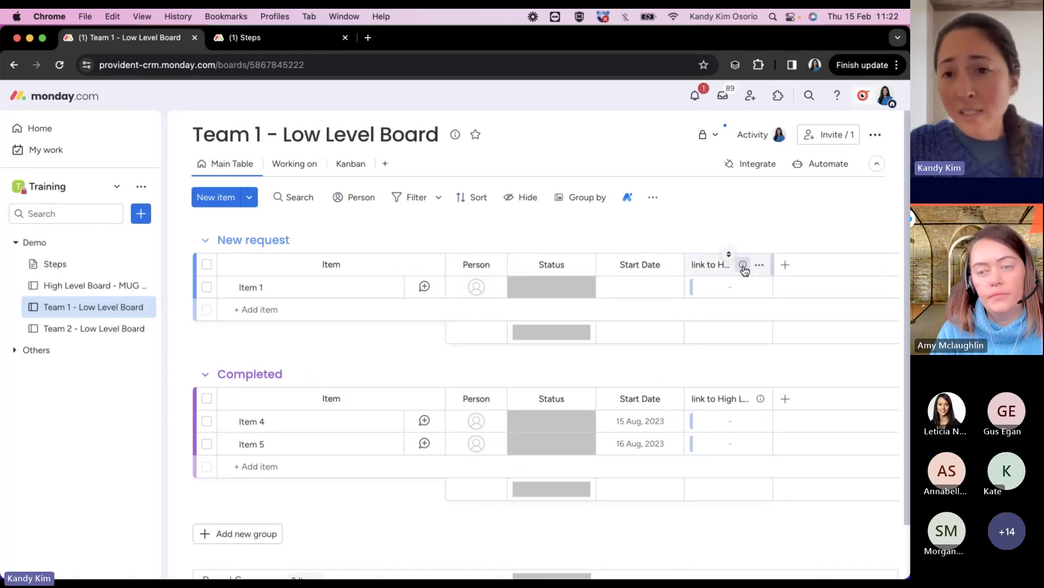
left_click(111, 328)
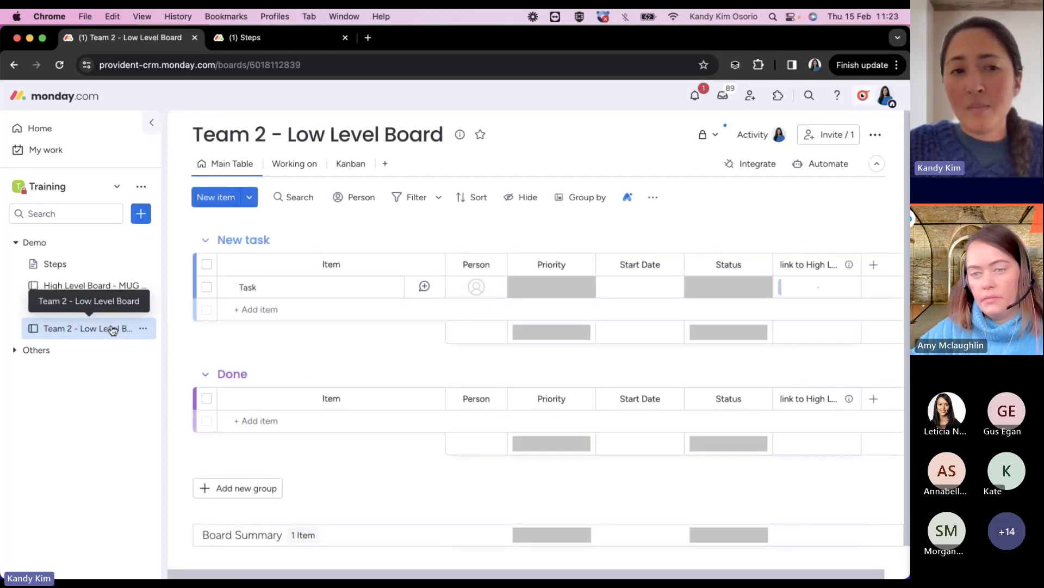
left_click(101, 286)
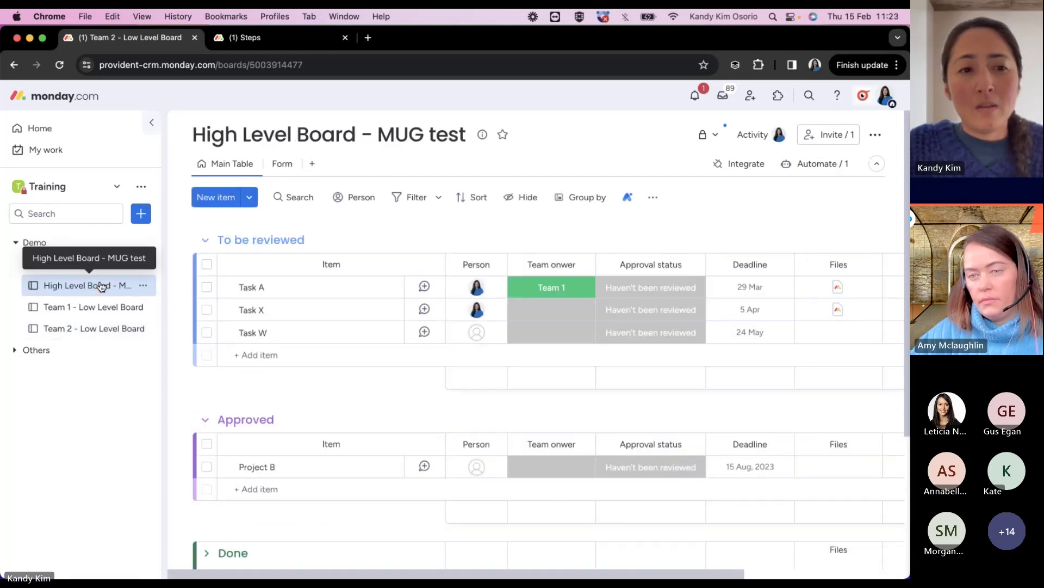
Step: Rename the Connect boards column on the high level board to "Tasks"
scroll(776, 237, "right", 3)
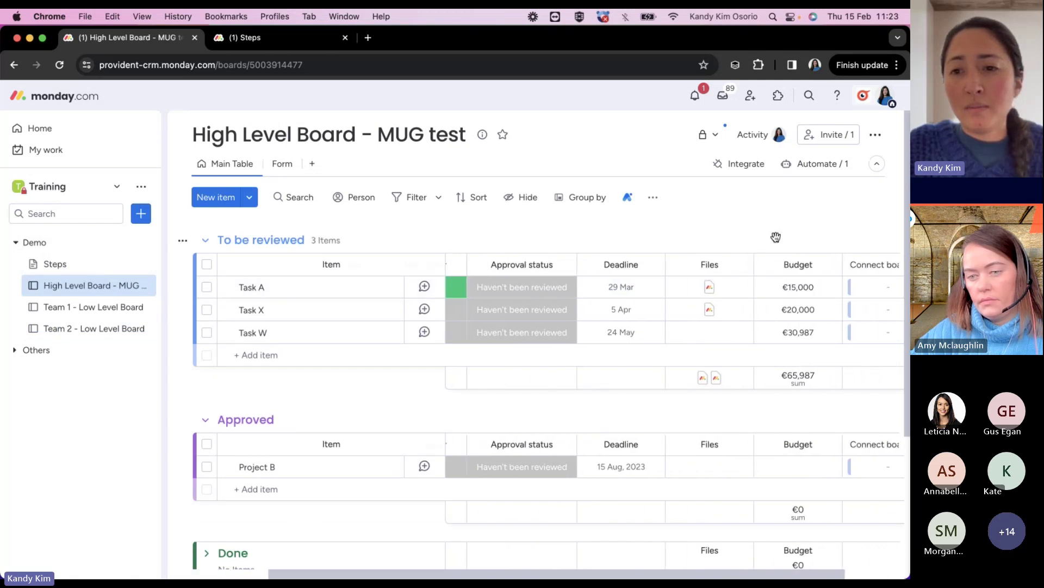
scroll(778, 237, "right", 3)
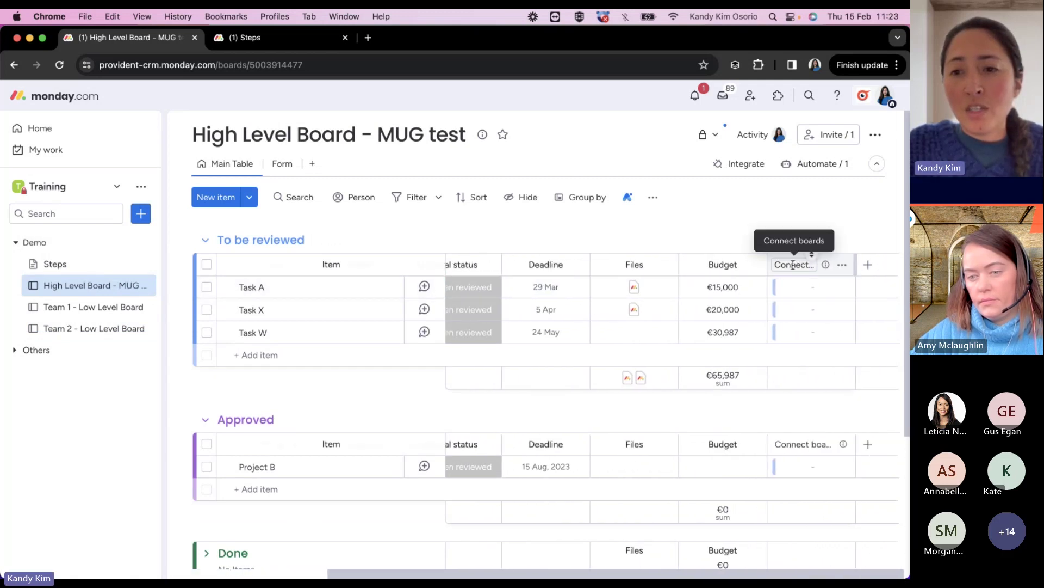
left_click(793, 264)
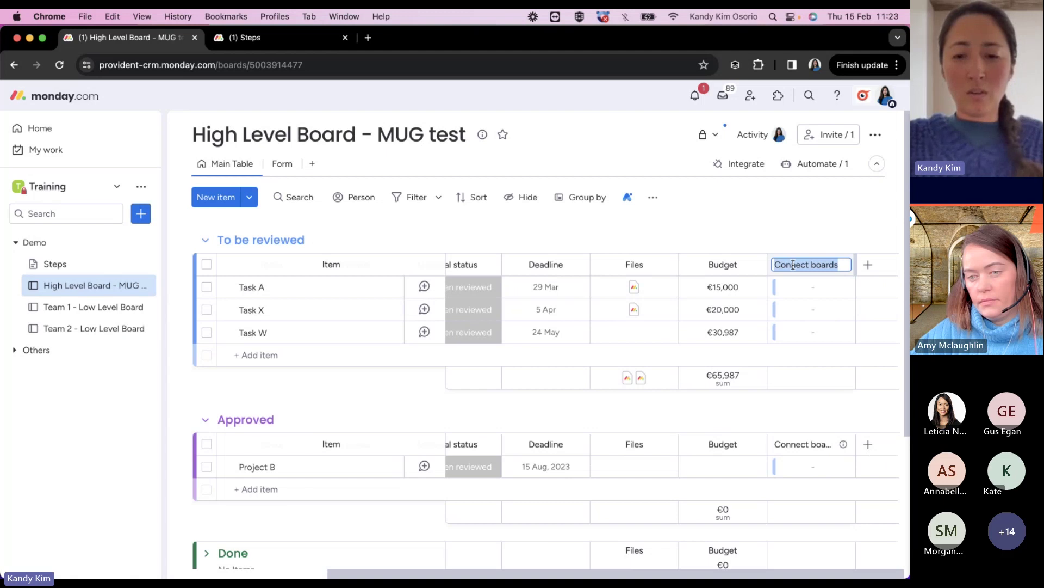
type("p")
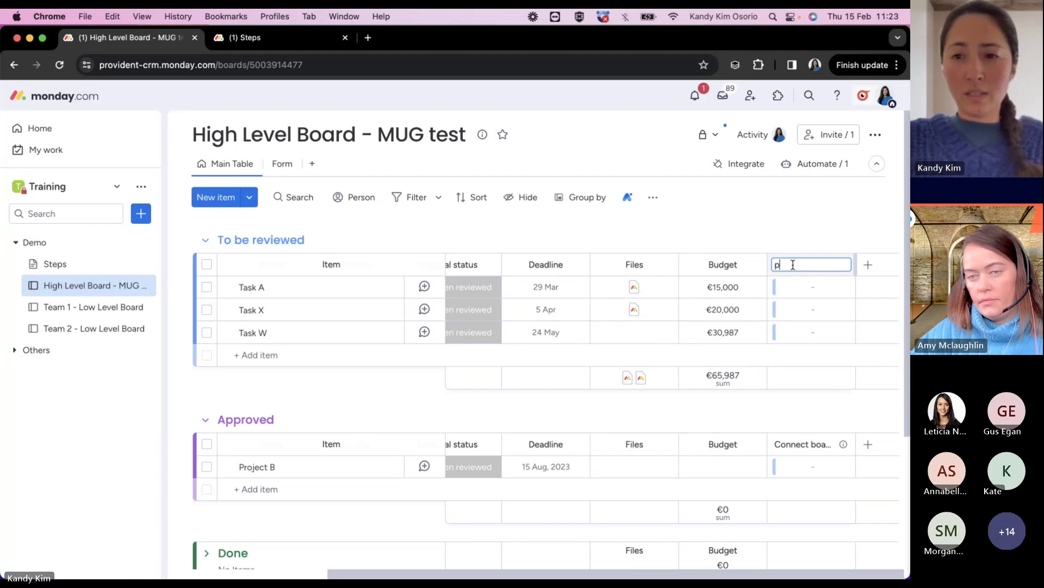
type("asks")
key("Return")
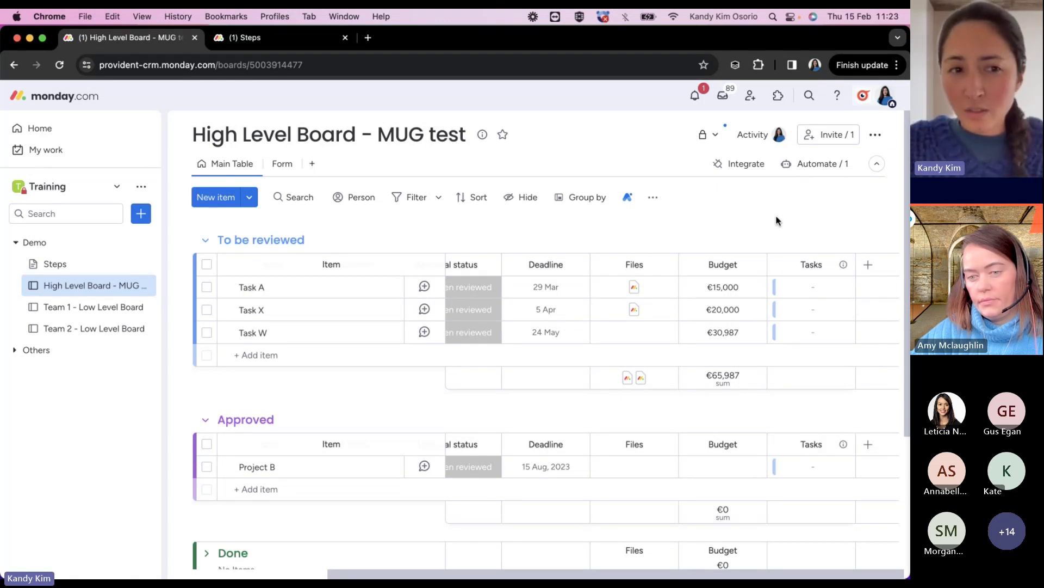
Step: View the high level board's automation templates and close the Automation center
left_click(805, 170)
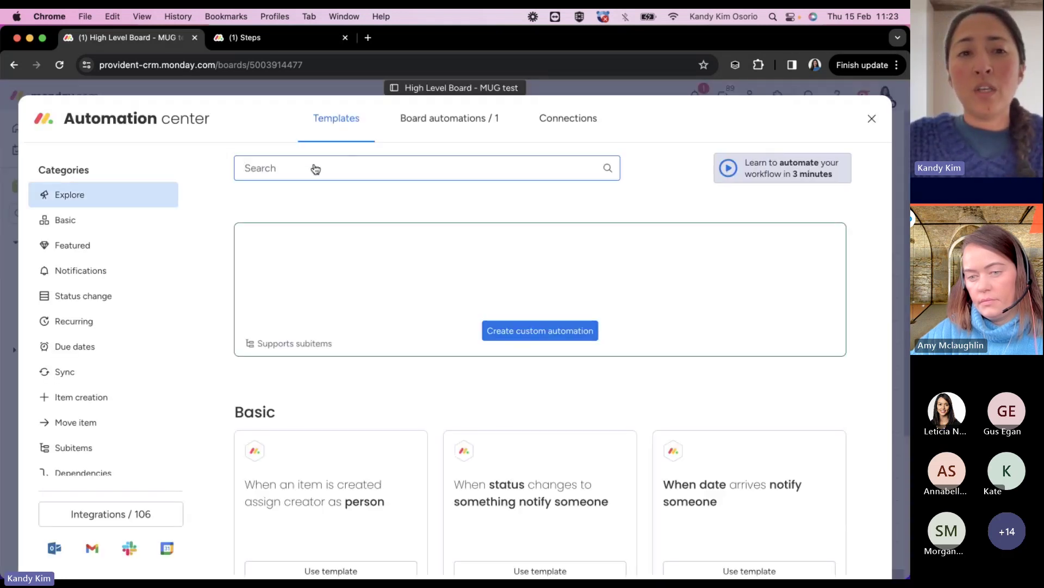
left_click(873, 122)
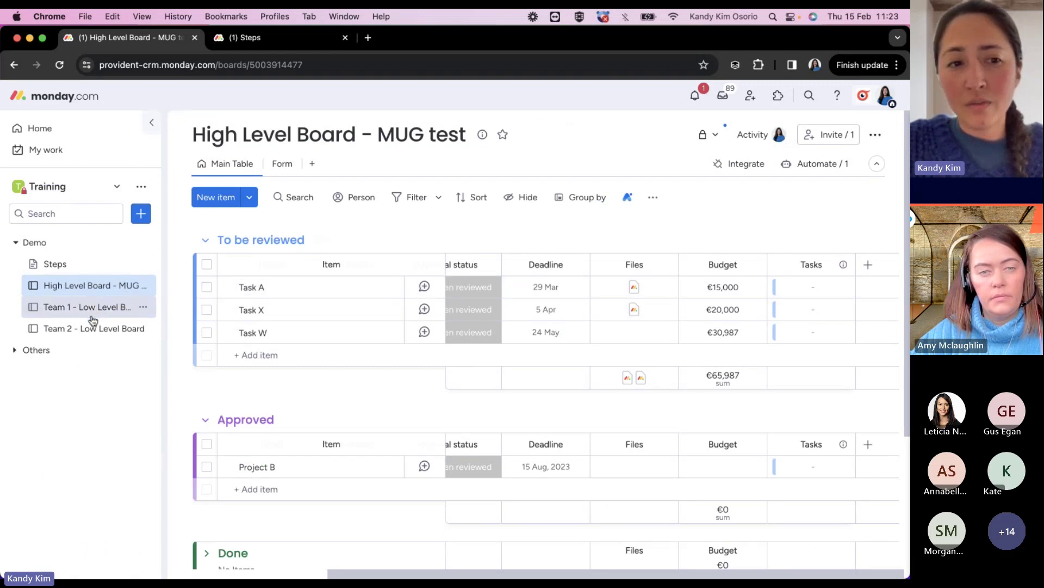
Step: Start an automation from the status-change template that creates an item in a board and connects boards, with an additional status condition
scroll(607, 222, "left", 5)
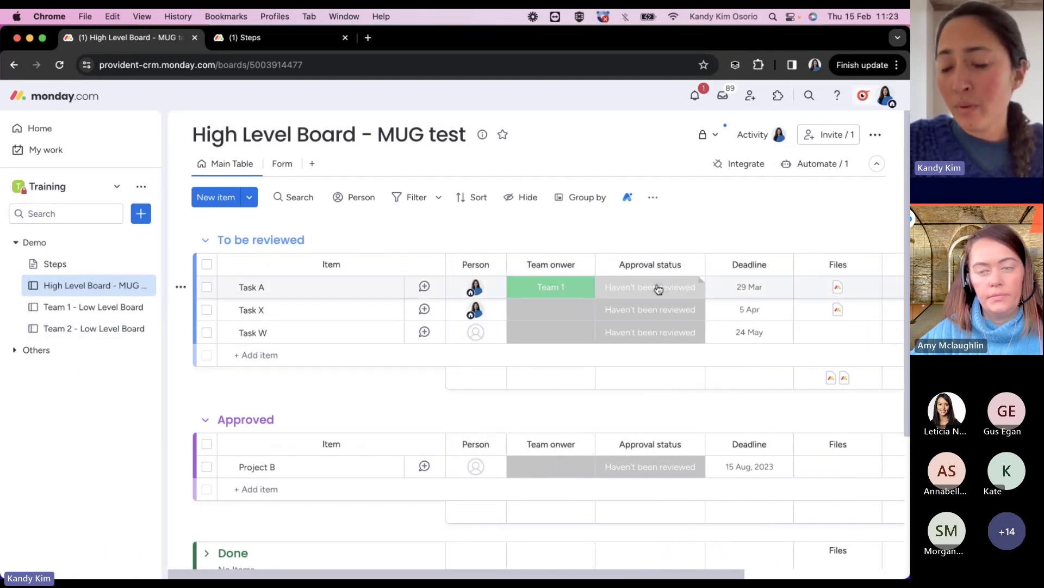
left_click(822, 169)
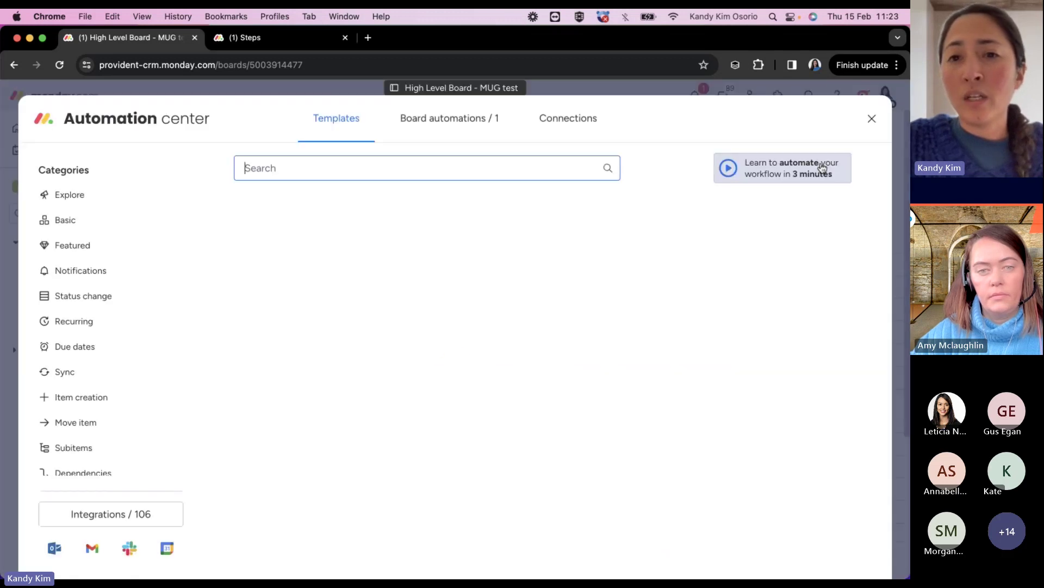
left_click(84, 296)
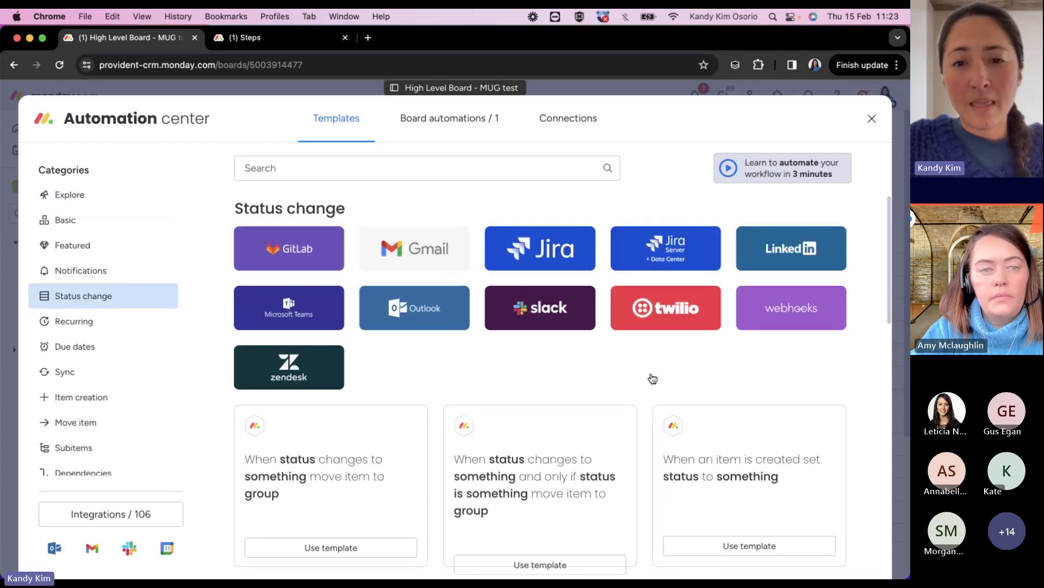
scroll(622, 396, "down", 3)
scroll(624, 395, "down", 10)
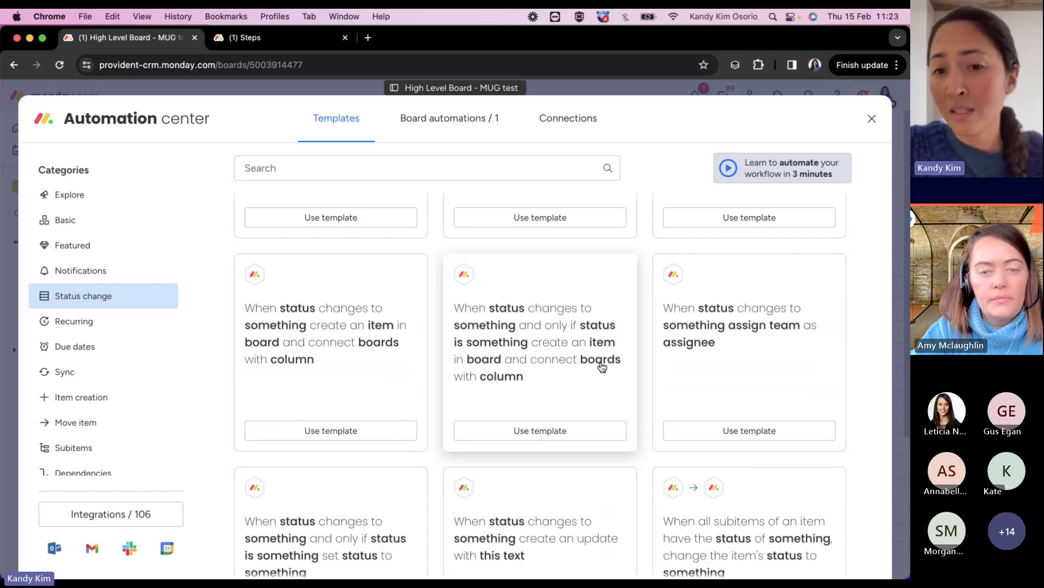
left_click(551, 344)
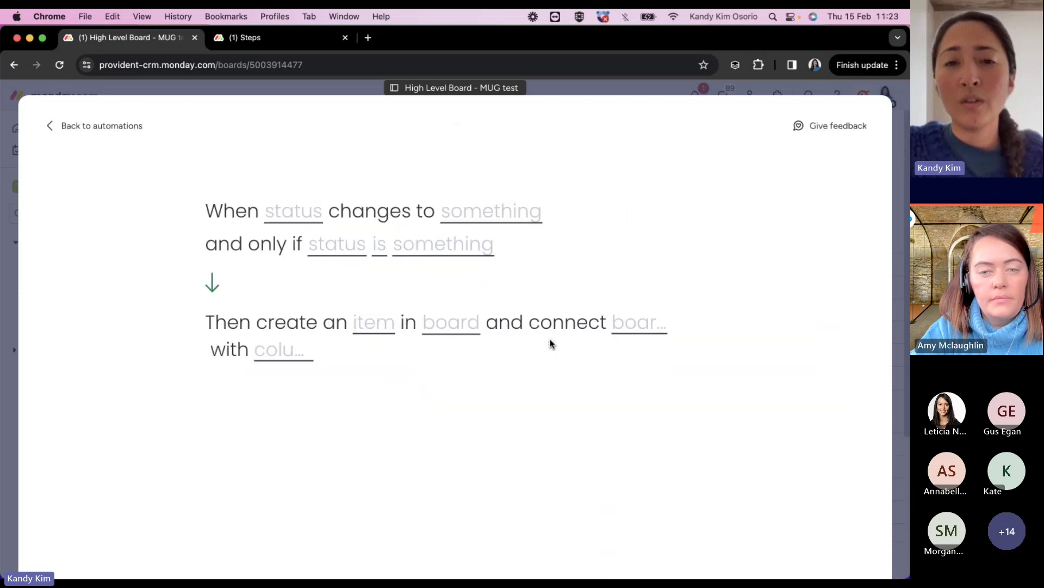
Step: Set the automation trigger to Approval status changing to Approved
left_click(280, 213)
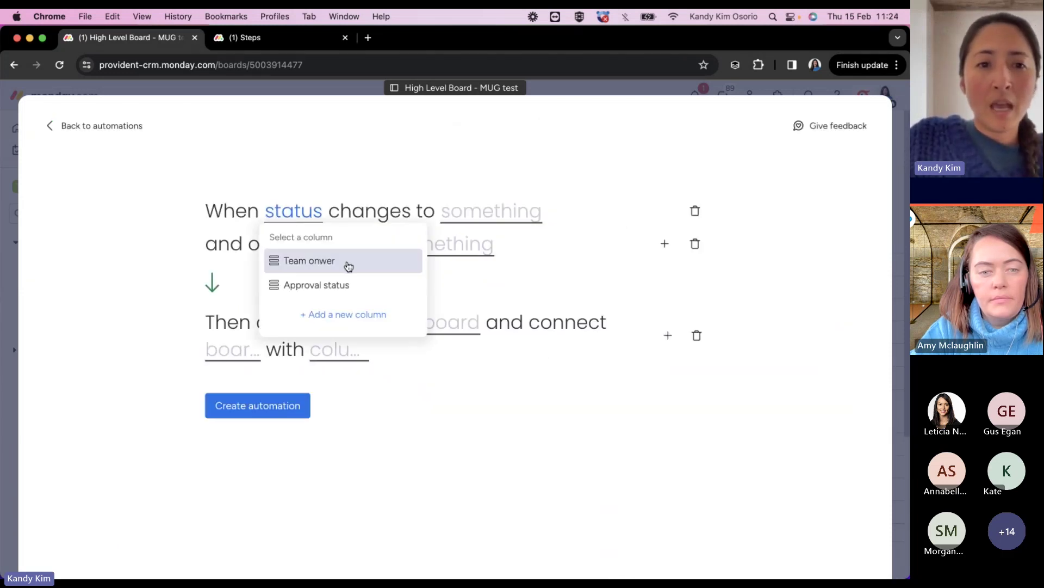
left_click(337, 289)
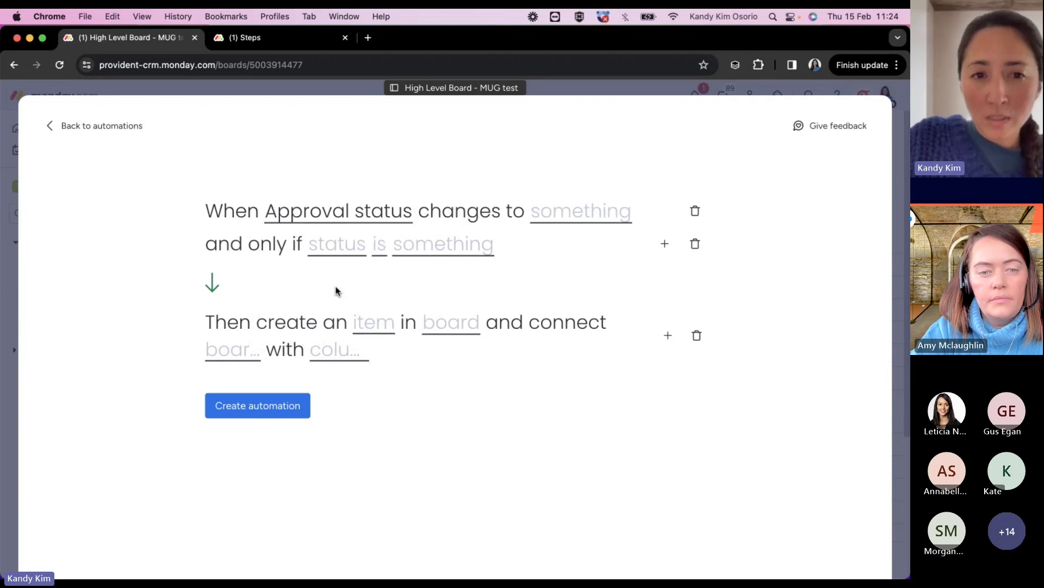
left_click(602, 220)
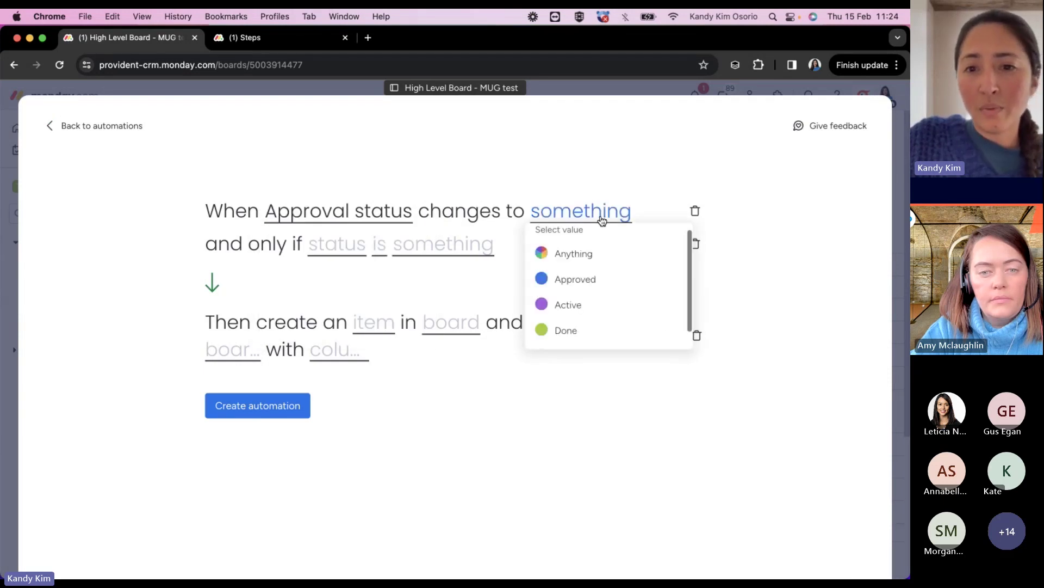
left_click(593, 284)
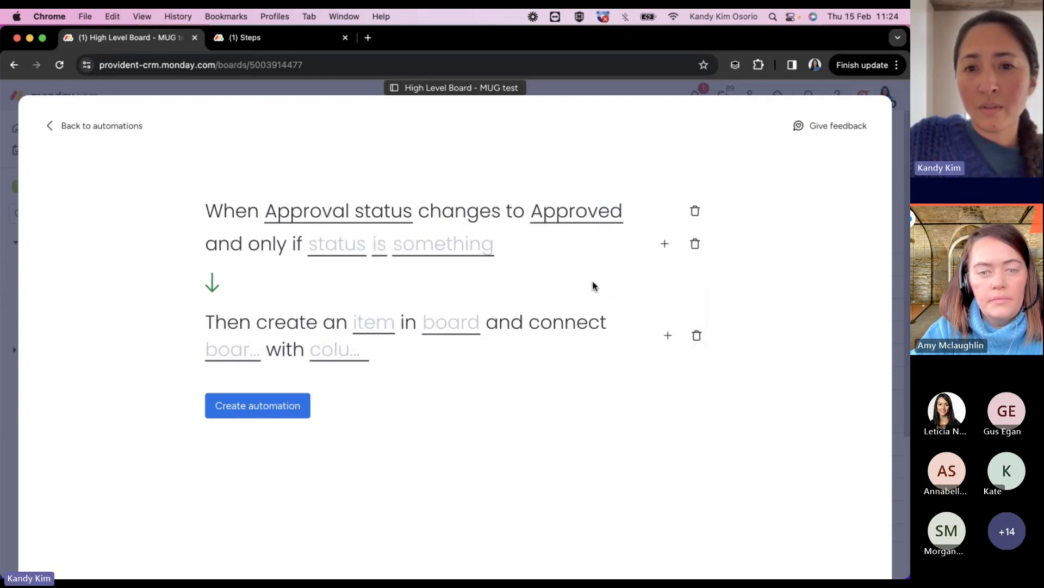
Step: Set the automation's condition to Team onwer is Team 1
left_click(325, 243)
left_click(349, 294)
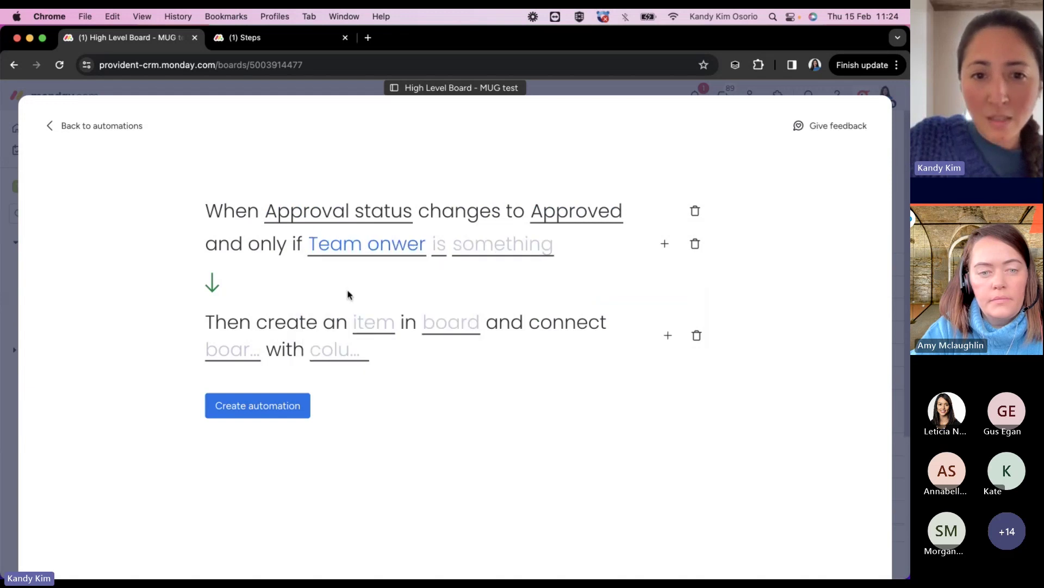
left_click(437, 246)
left_click(449, 274)
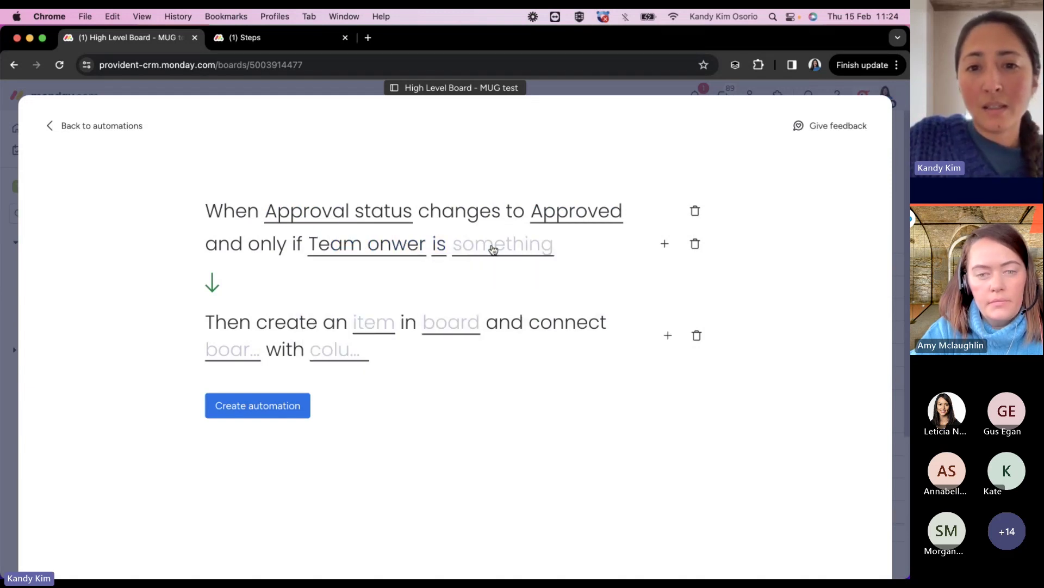
left_click(492, 244)
left_click(530, 292)
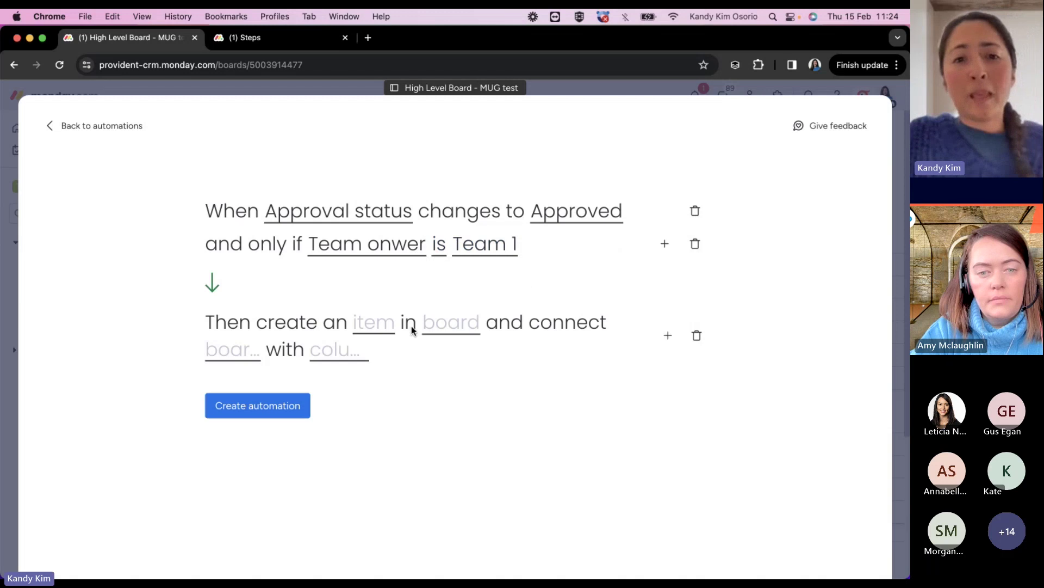
left_click(372, 324)
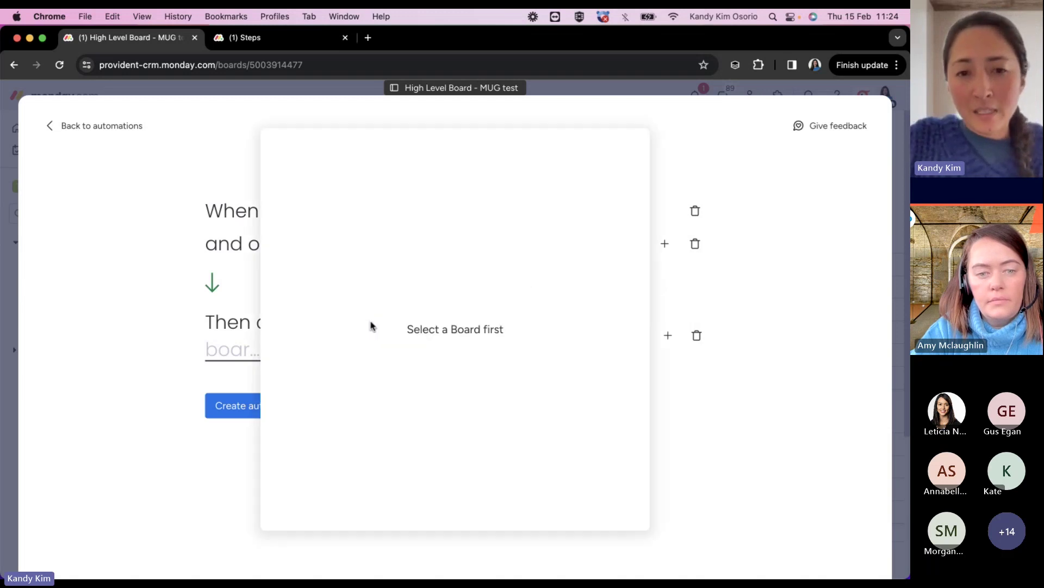
left_click(689, 301)
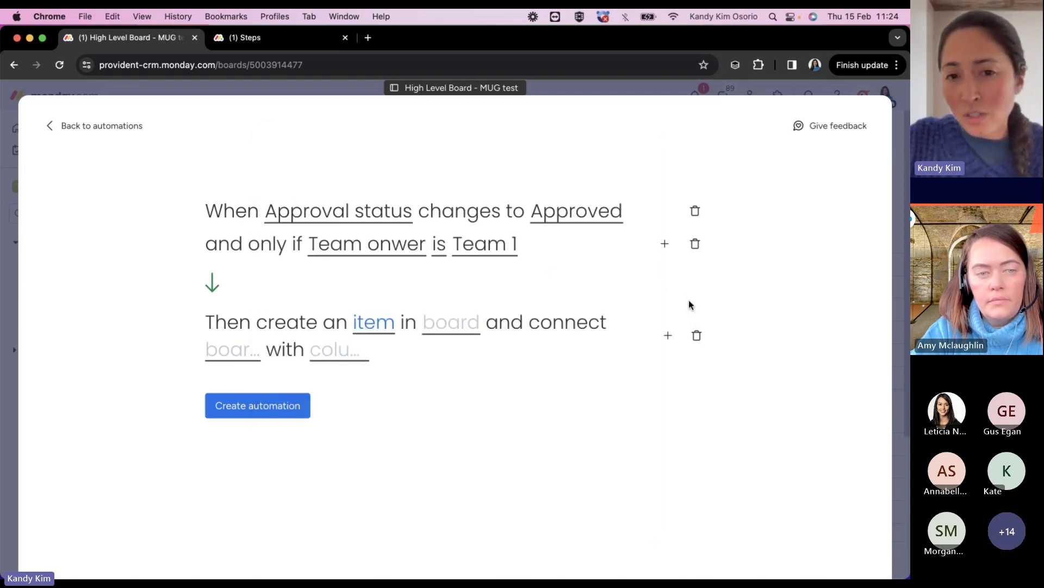
left_click(445, 330)
type("hi")
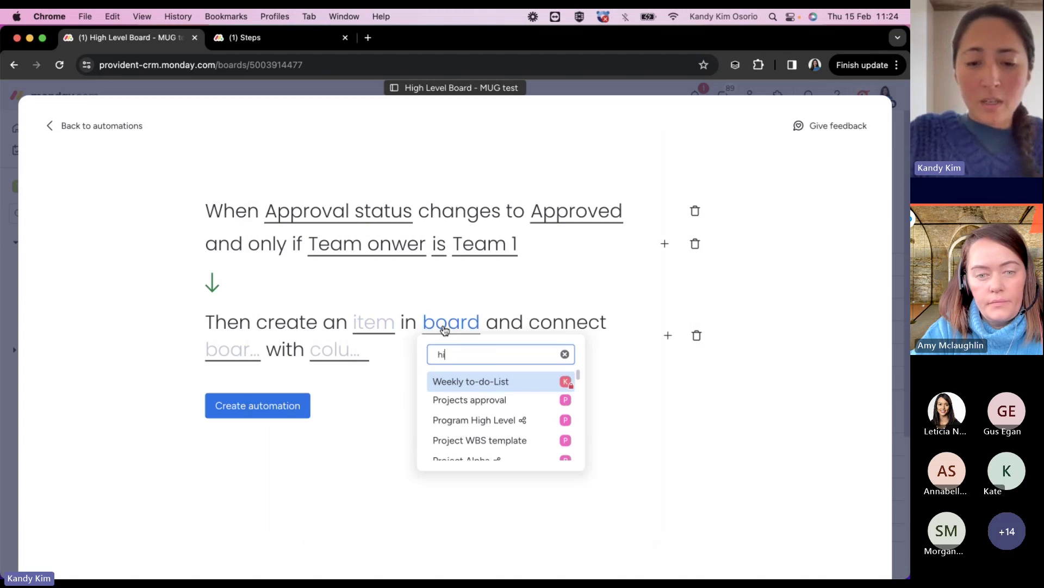
type("gh leve")
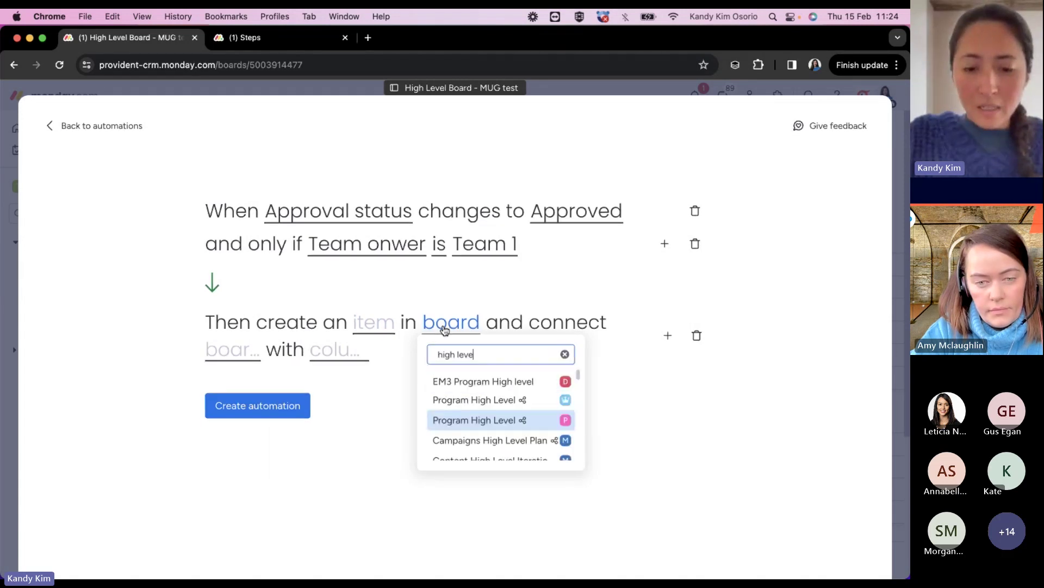
type("l board -")
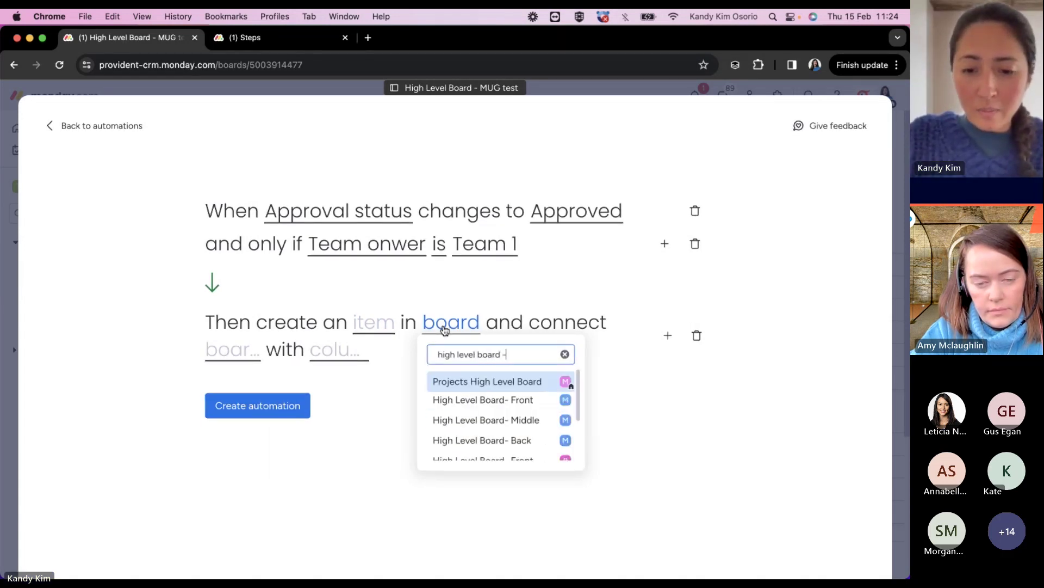
type(" mu")
key("BackSpace")
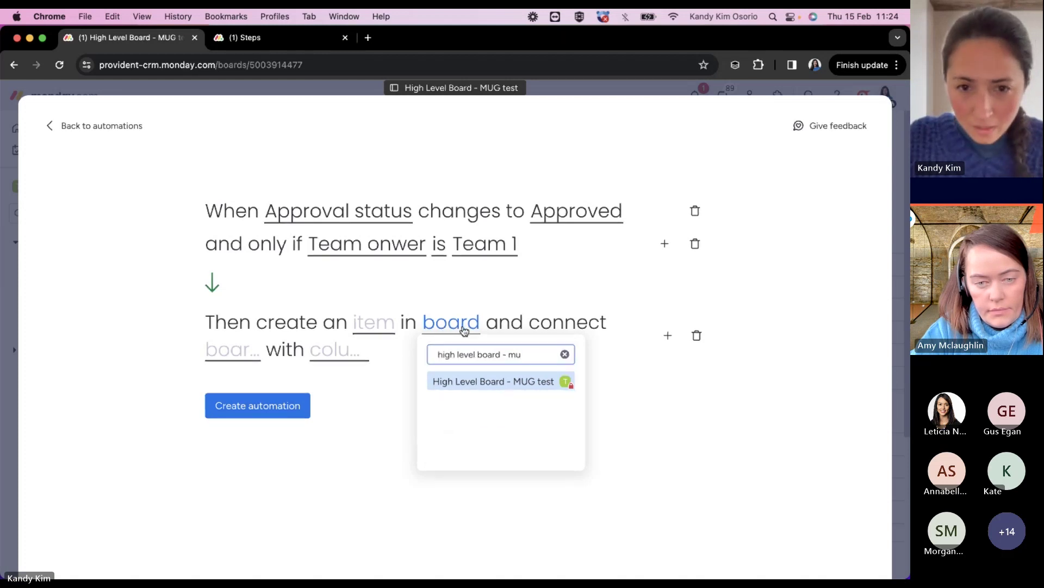
left_click(565, 354)
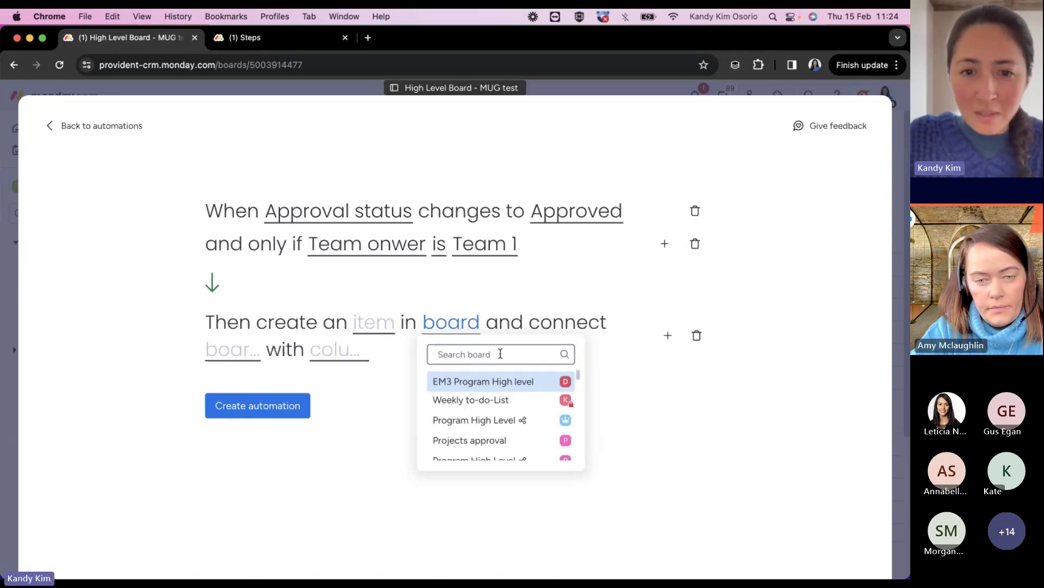
Step: Set the automation to create the item in Team 1 - Low Level Board and remove the Person column mapping
type("team 1")
left_click(460, 383)
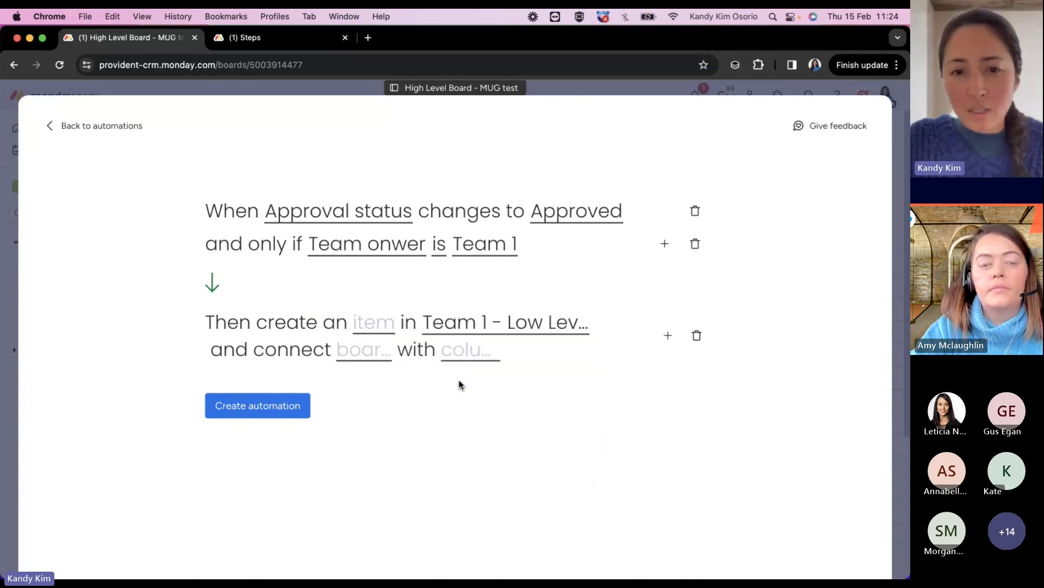
left_click(380, 325)
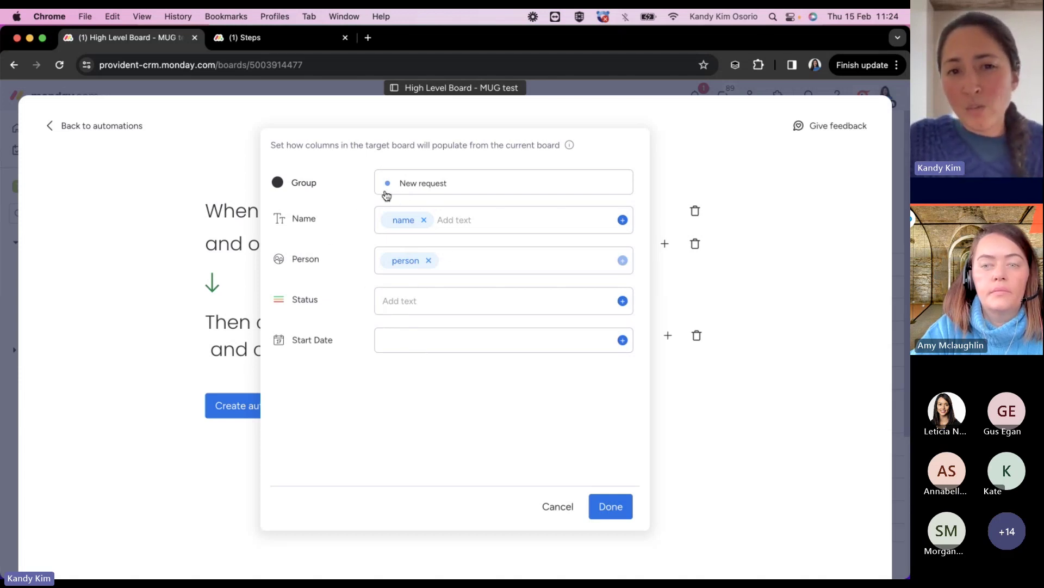
left_click(429, 261)
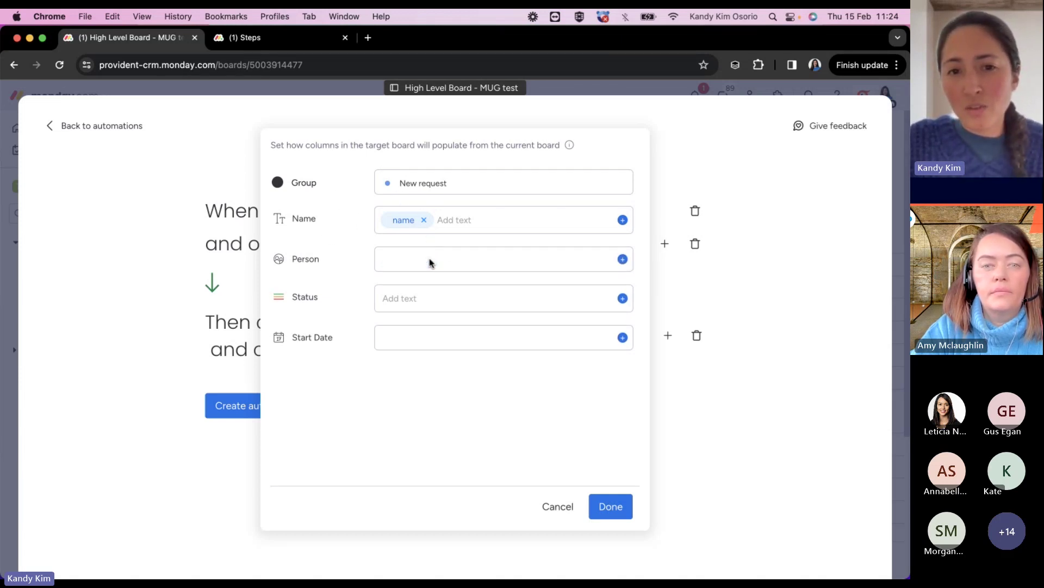
left_click(611, 506)
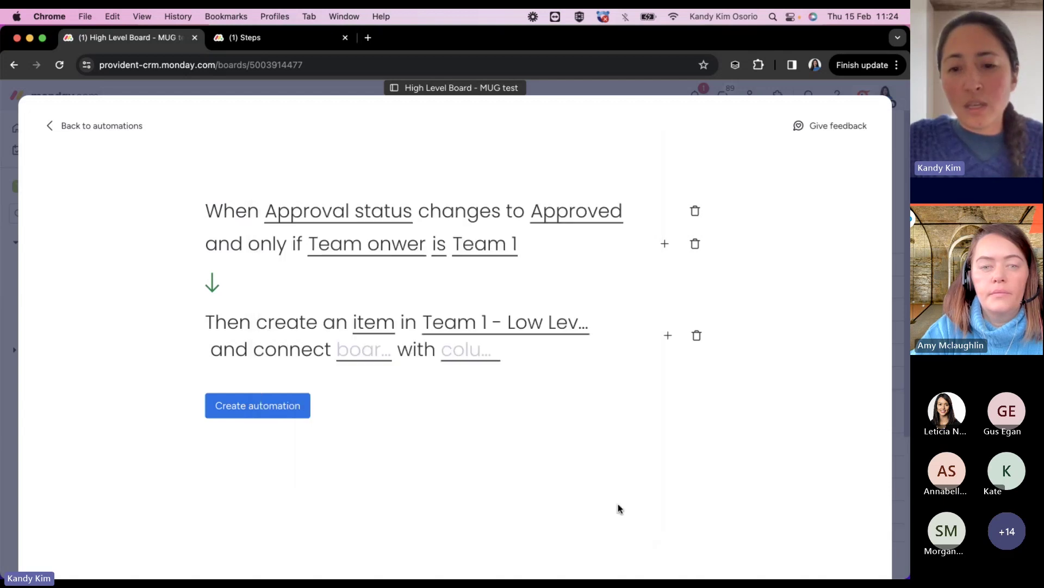
Step: Link both boards through the Tasks column, create the automation and close the Automation center
left_click(368, 354)
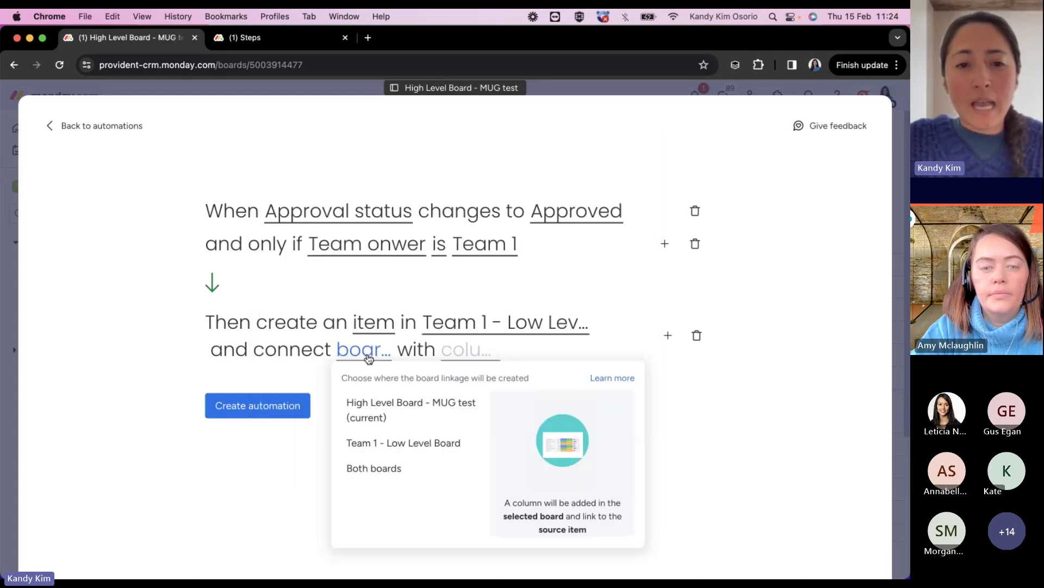
left_click(383, 475)
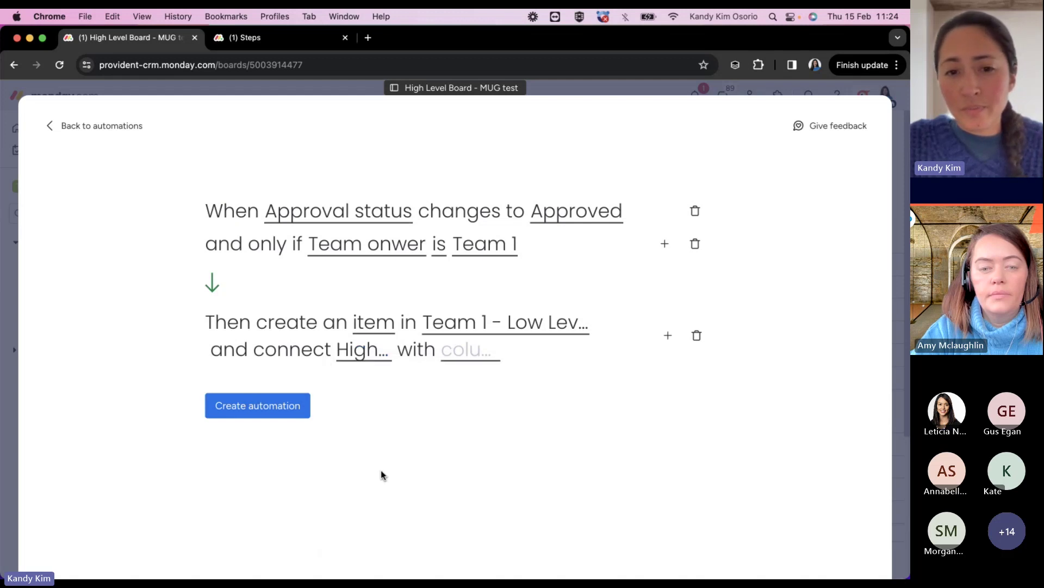
left_click(463, 351)
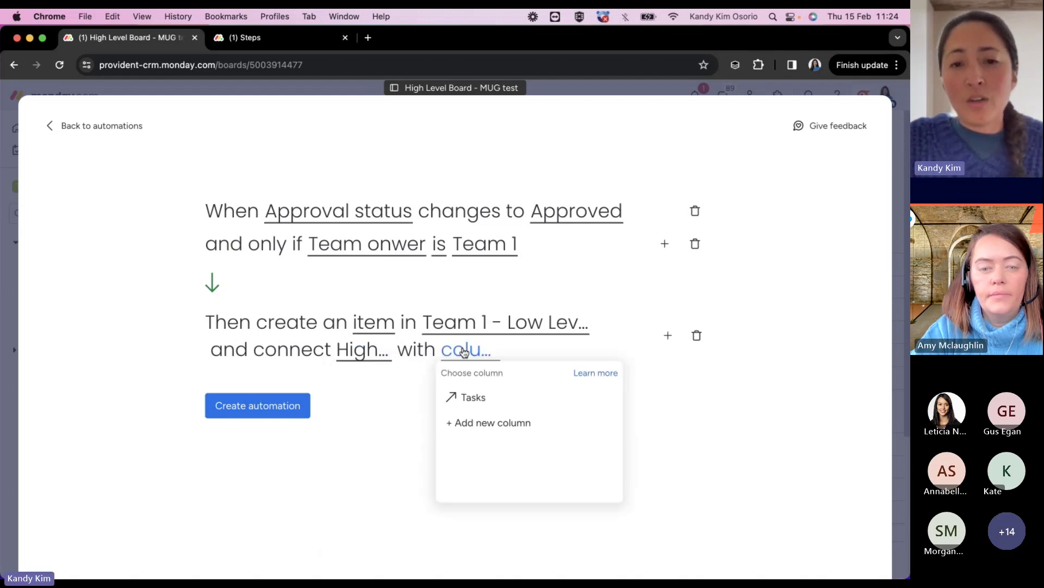
left_click(482, 402)
left_click(271, 415)
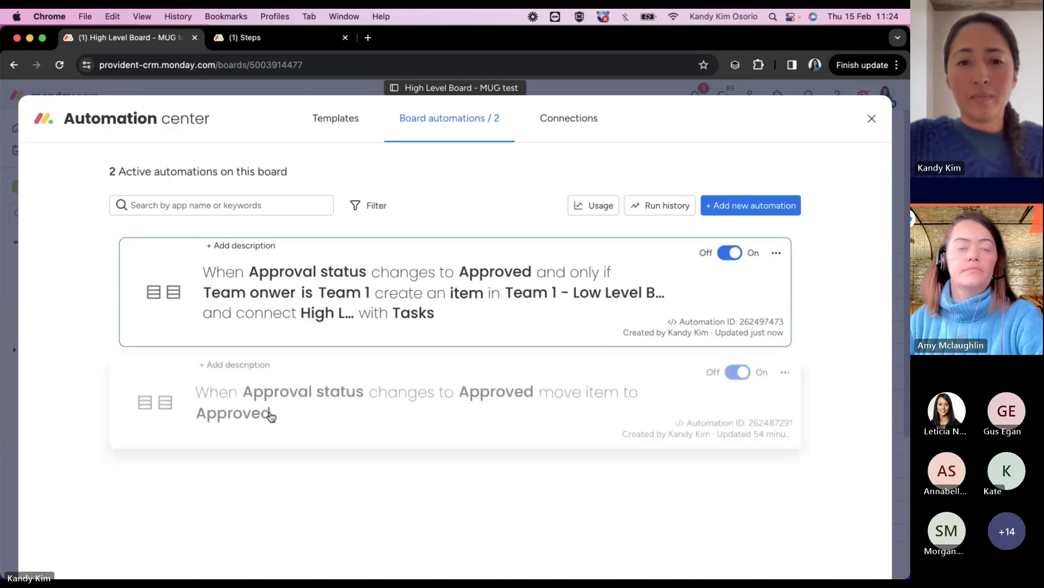
left_click(872, 119)
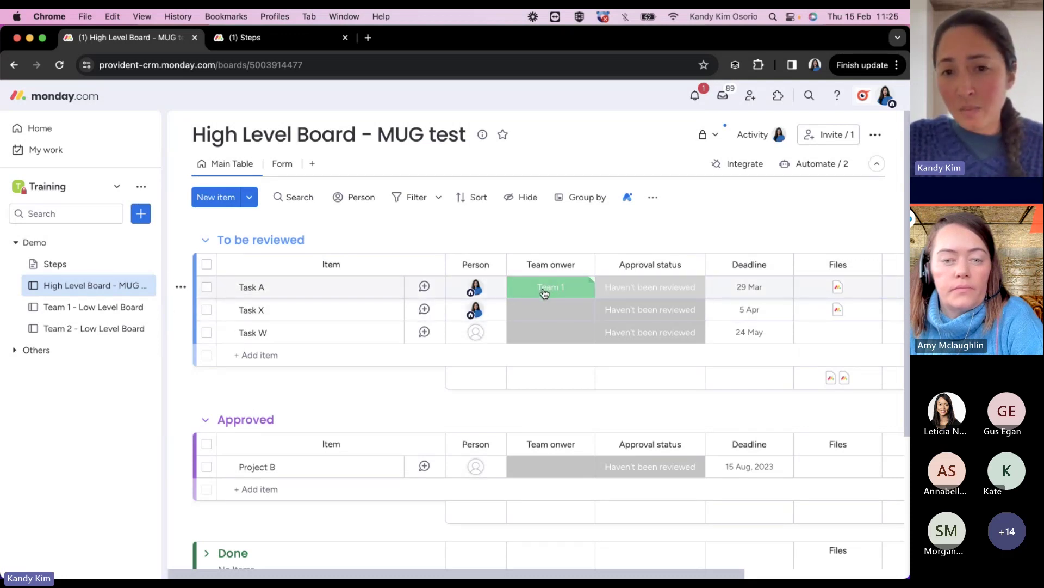
Step: Set Task A's Approval status to Approved on the high level board and check its Tasks column
left_click(659, 289)
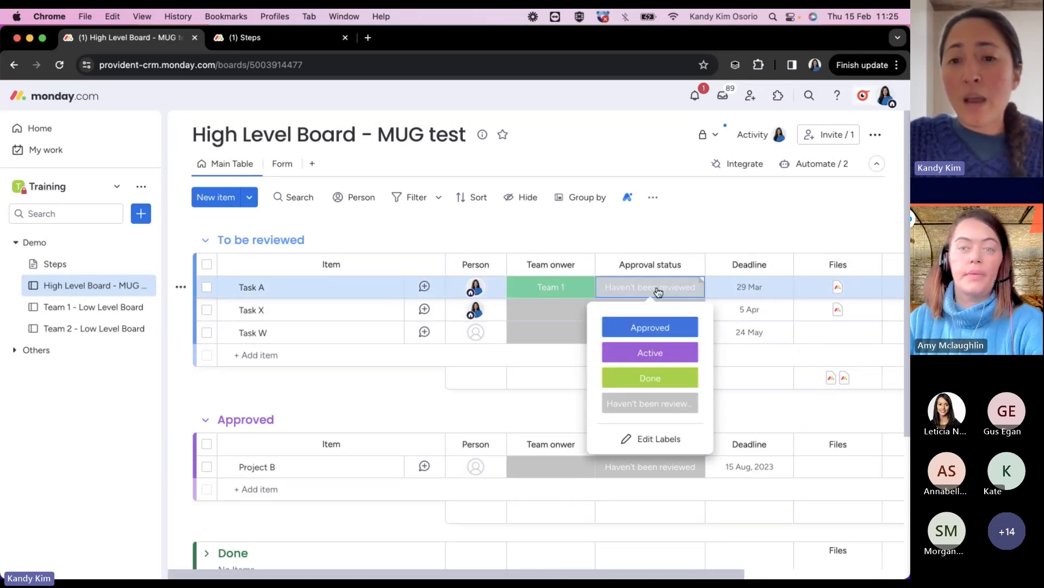
left_click(654, 334)
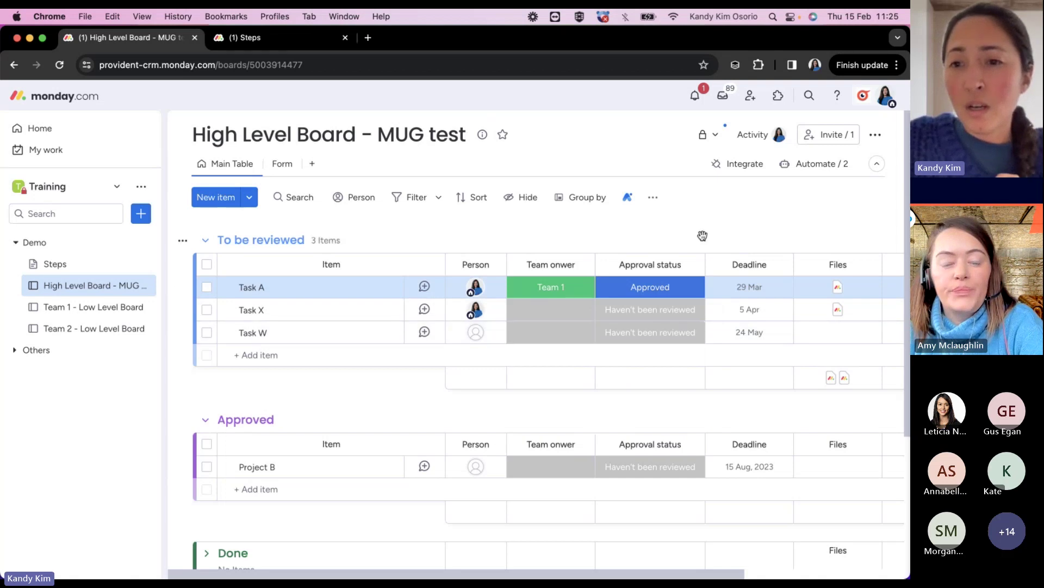
scroll(703, 235, "right", 3)
scroll(703, 236, "right", 3)
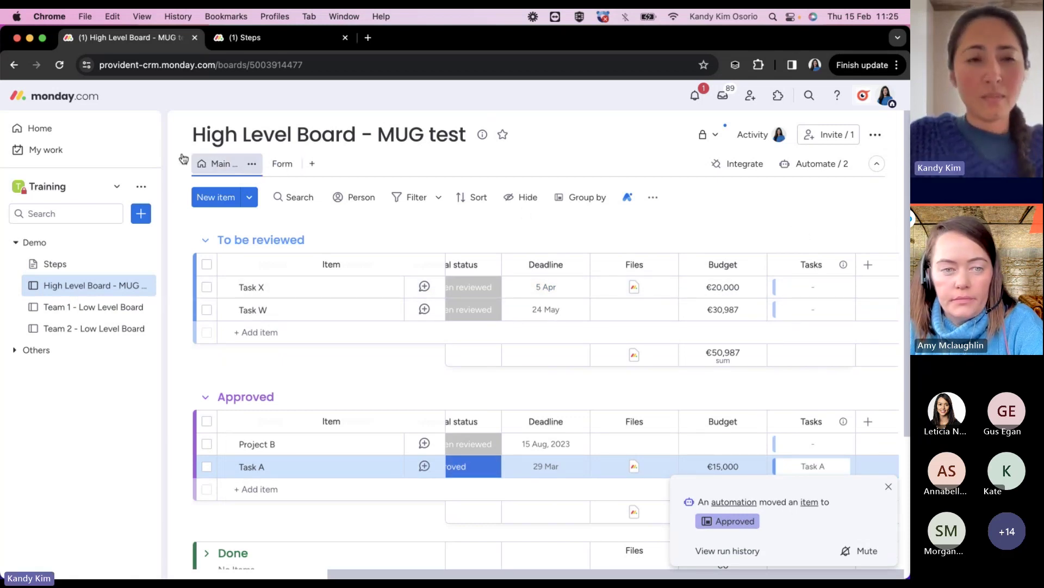
Step: Reload the high level board, check Task A's link there and on Team 1 - Low Level Board, and return to the high level board
left_click(59, 65)
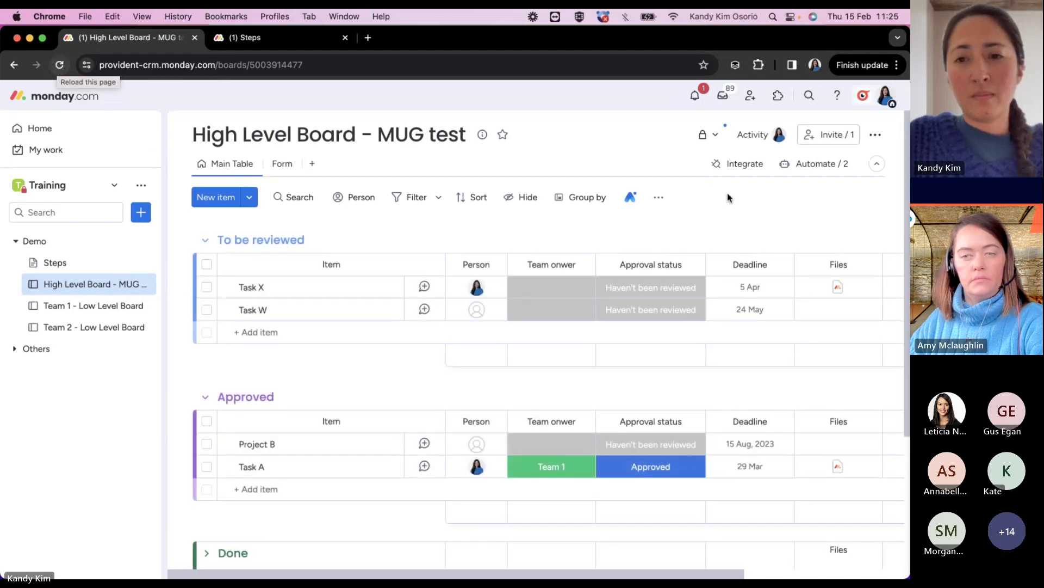
scroll(764, 220, "right", 5)
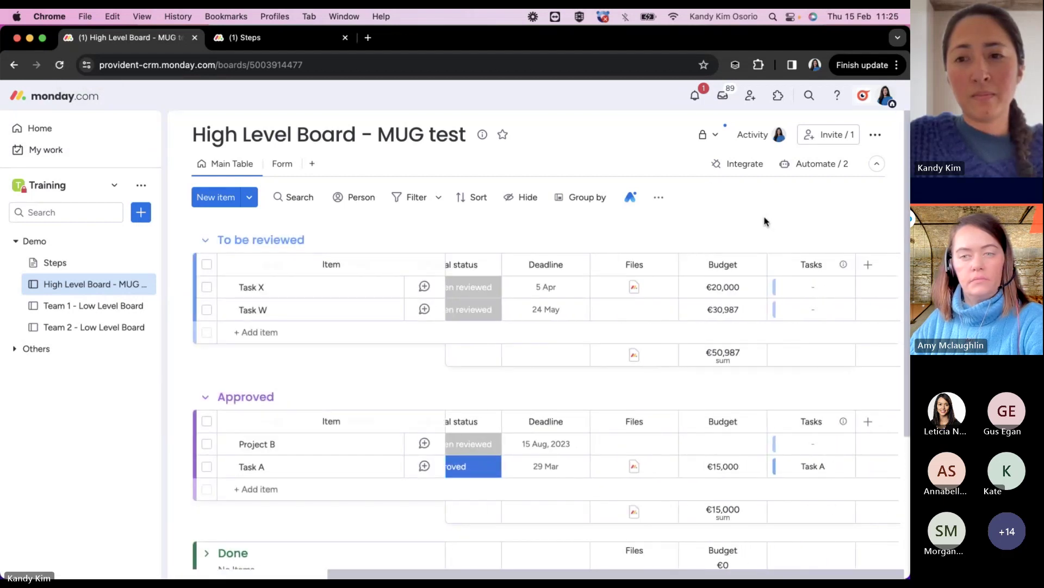
left_click(92, 306)
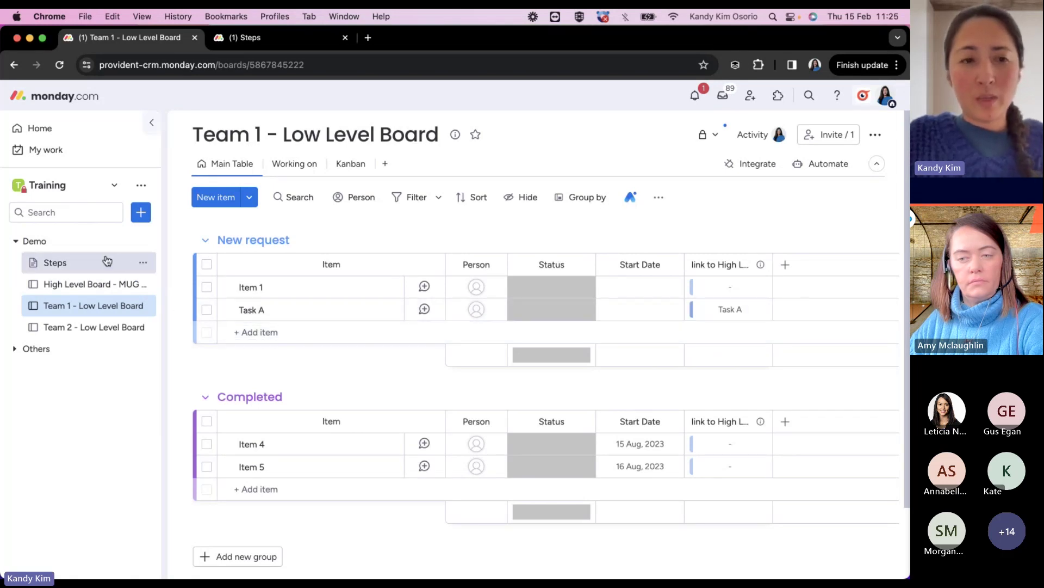
left_click(88, 286)
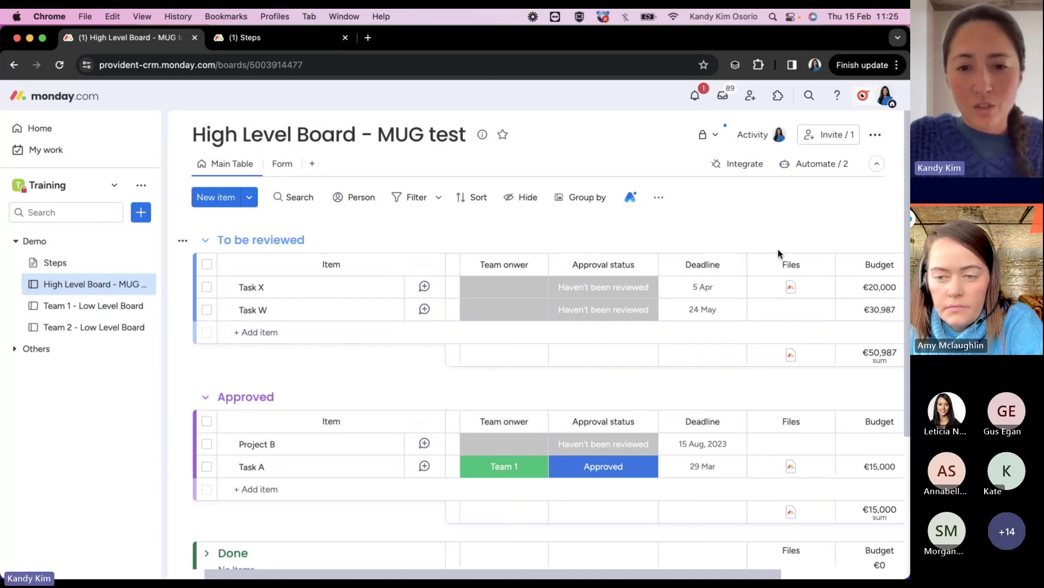
Step: Compare Task A's Tasks link on the high level board with its entry on Team 1 - Low Level Board
scroll(599, 408, "down", 2)
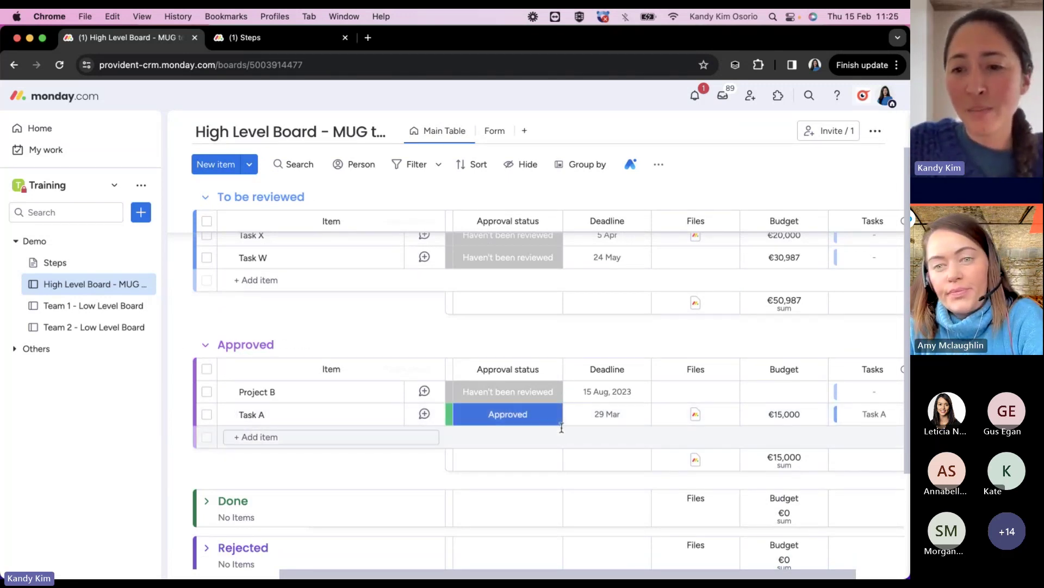
scroll(892, 429, "right", 2)
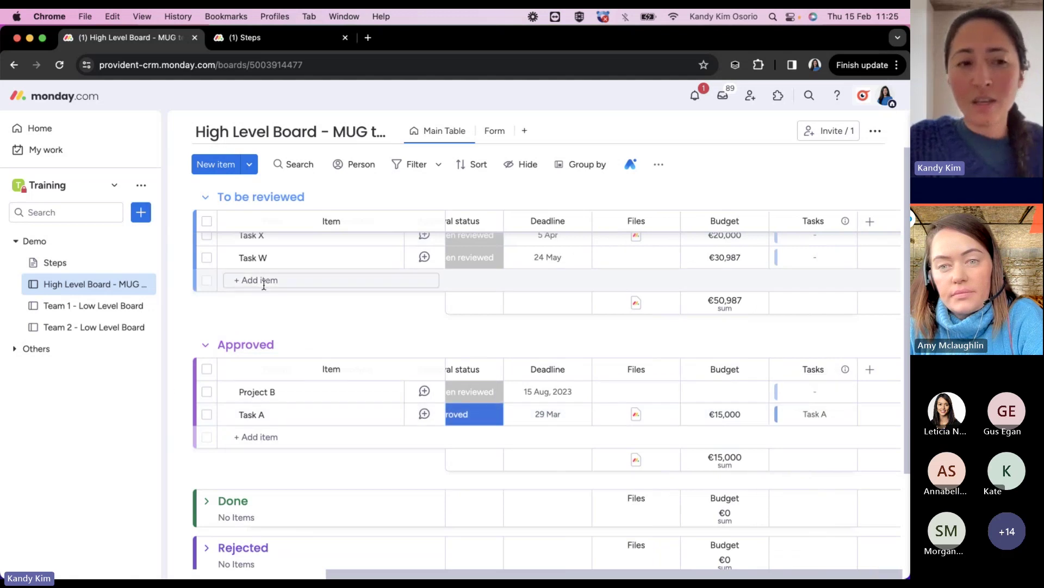
left_click(118, 309)
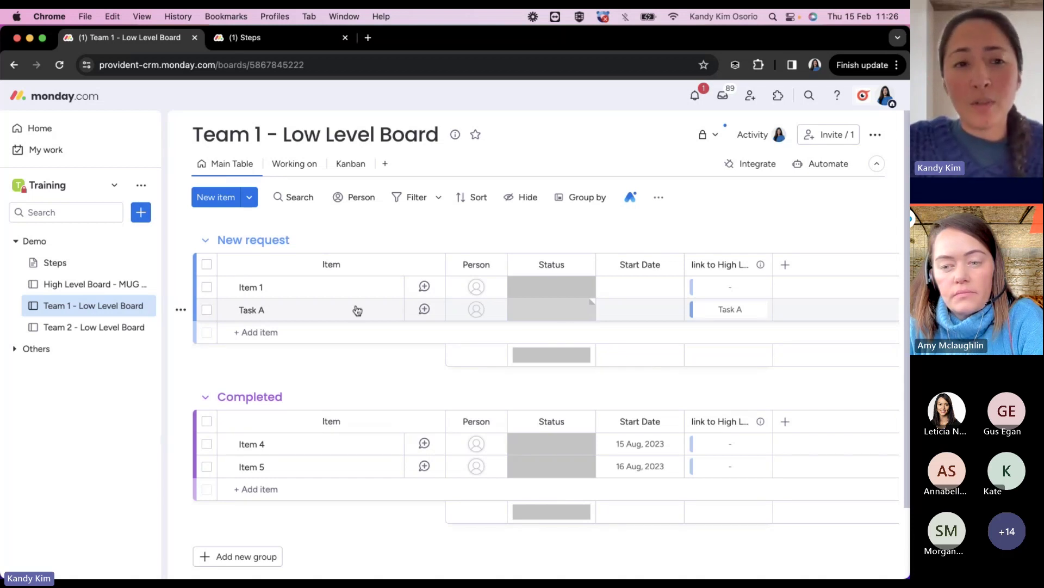
left_click(97, 284)
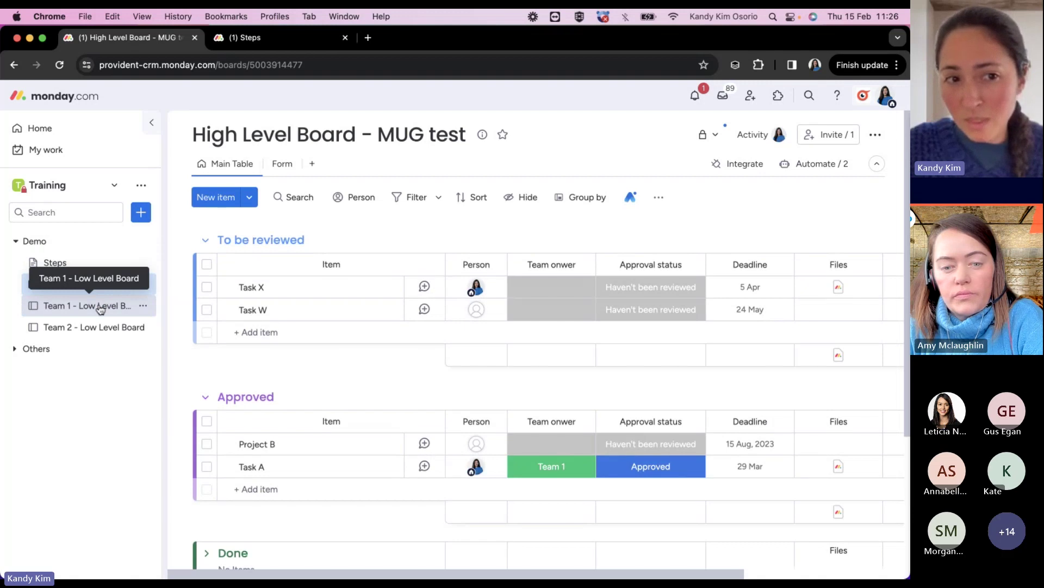
Step: Add a Mirror column to Team 1 - Low Level Board based on the "link to High Level Board - MUG test" column
left_click(99, 307)
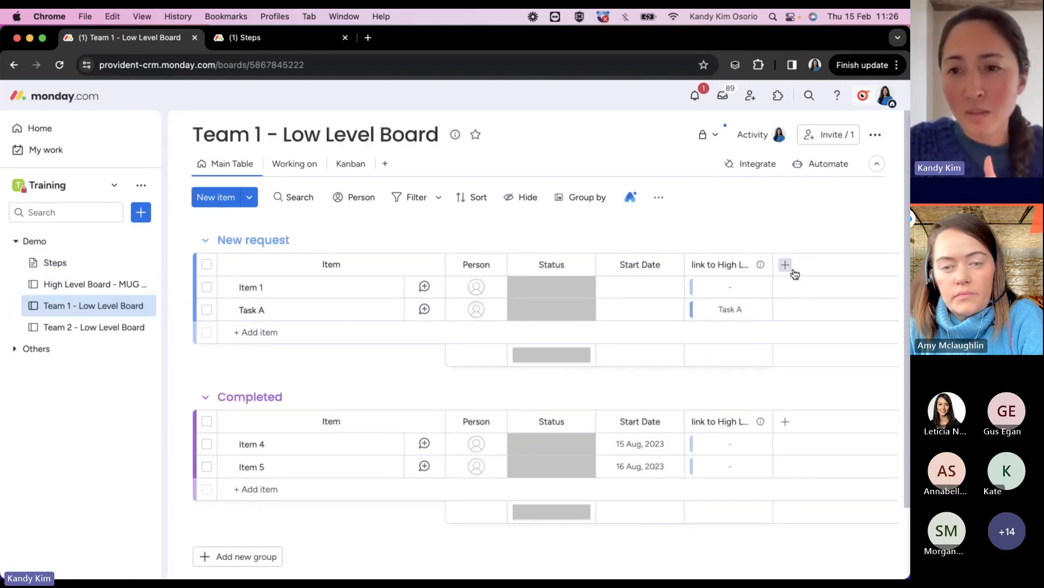
left_click(787, 266)
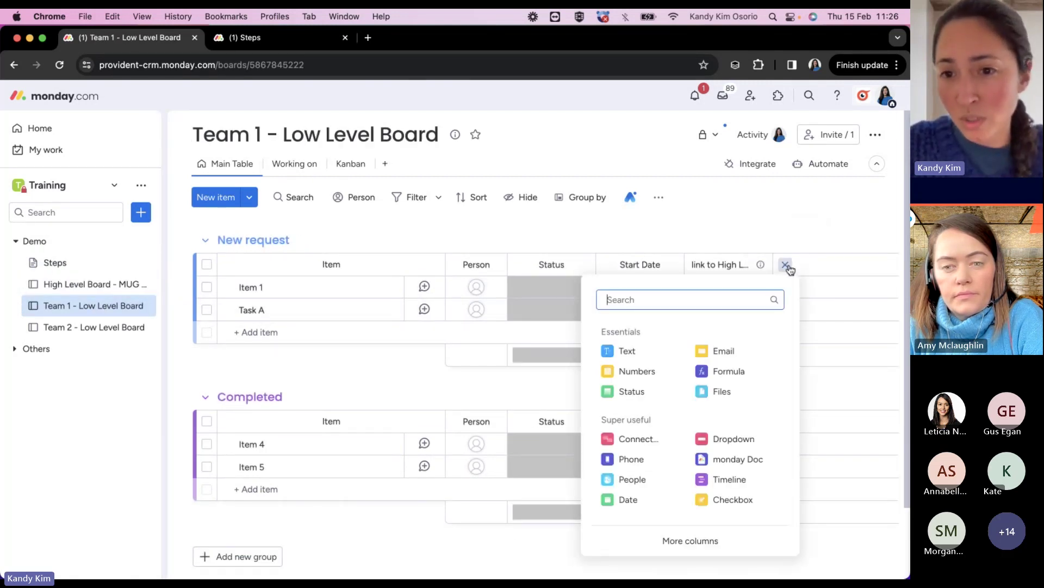
type("mirr")
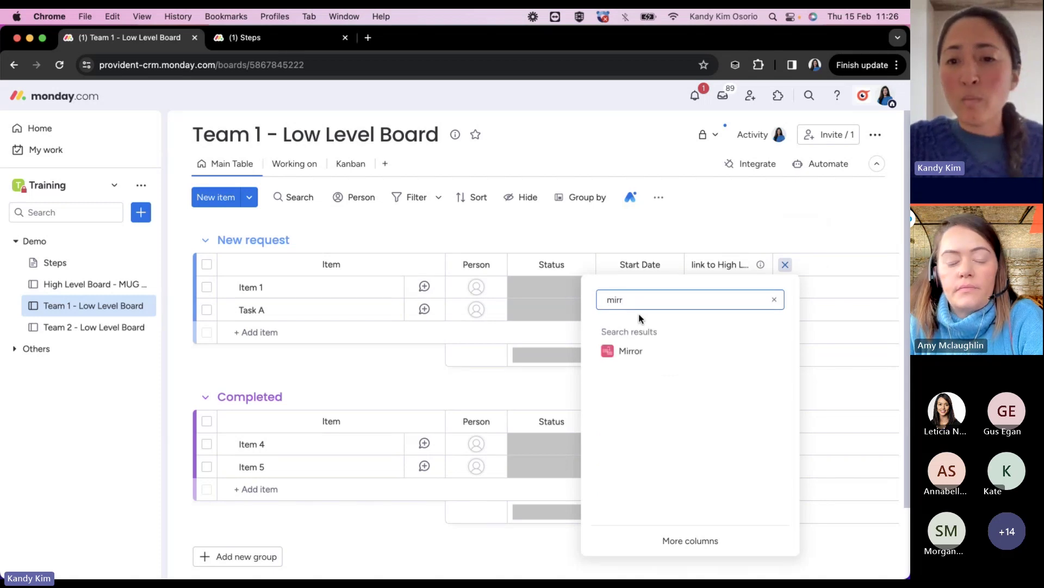
left_click(619, 353)
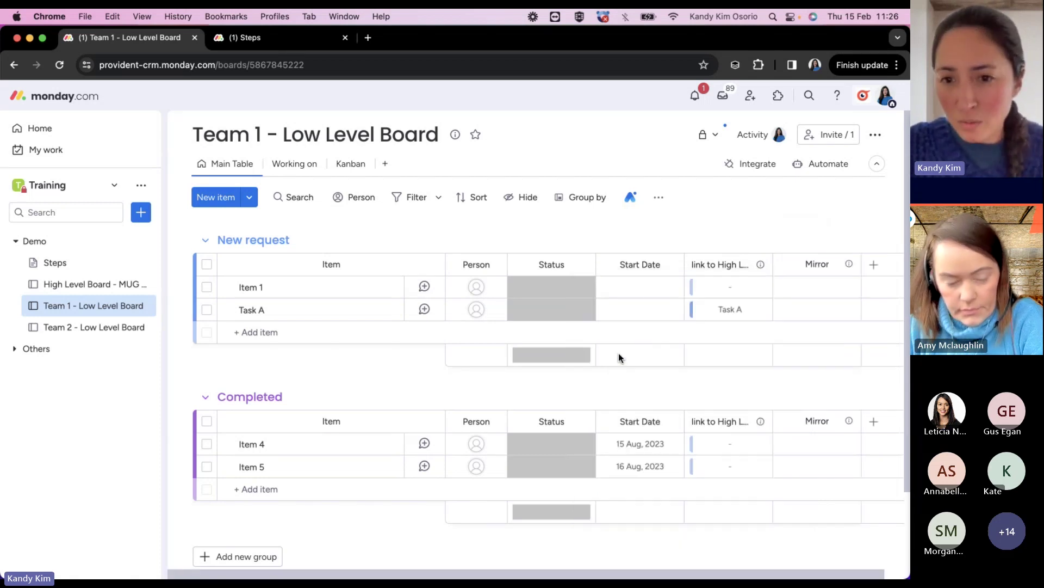
left_click(741, 459)
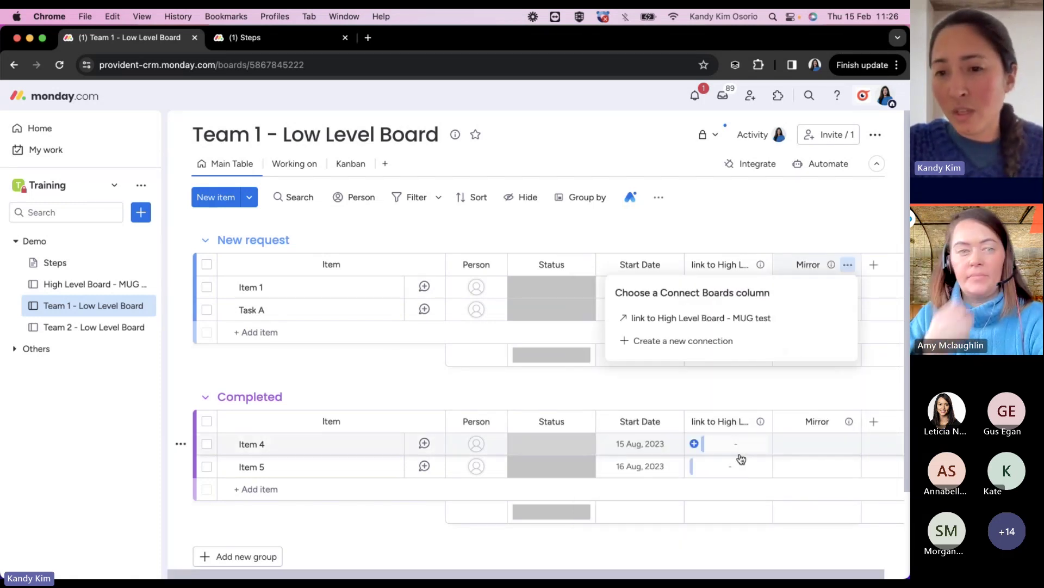
left_click(706, 319)
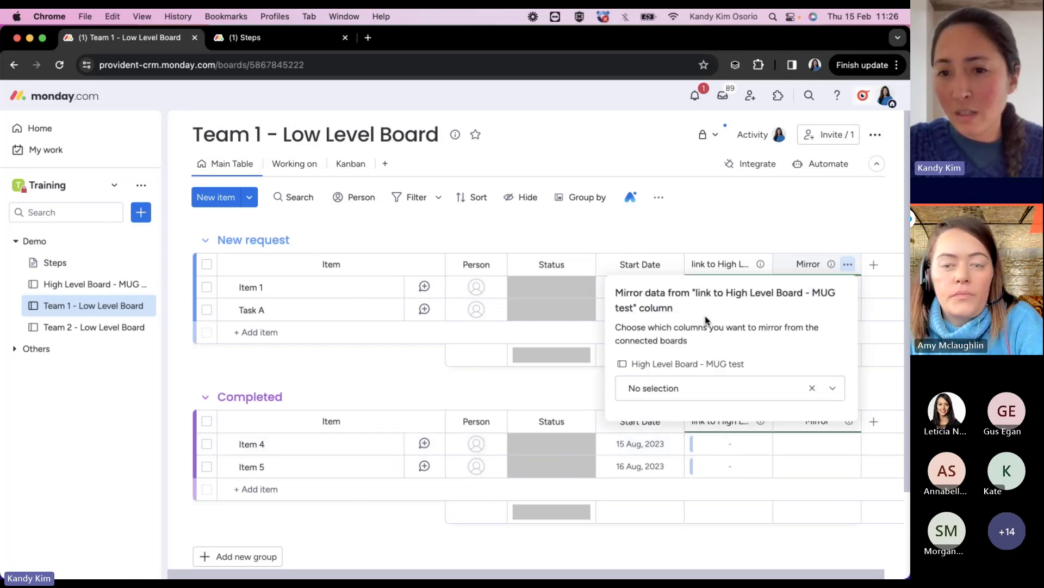
Step: Set the new mirror column to show the Files column of High Level Board - MUG test
left_click(671, 391)
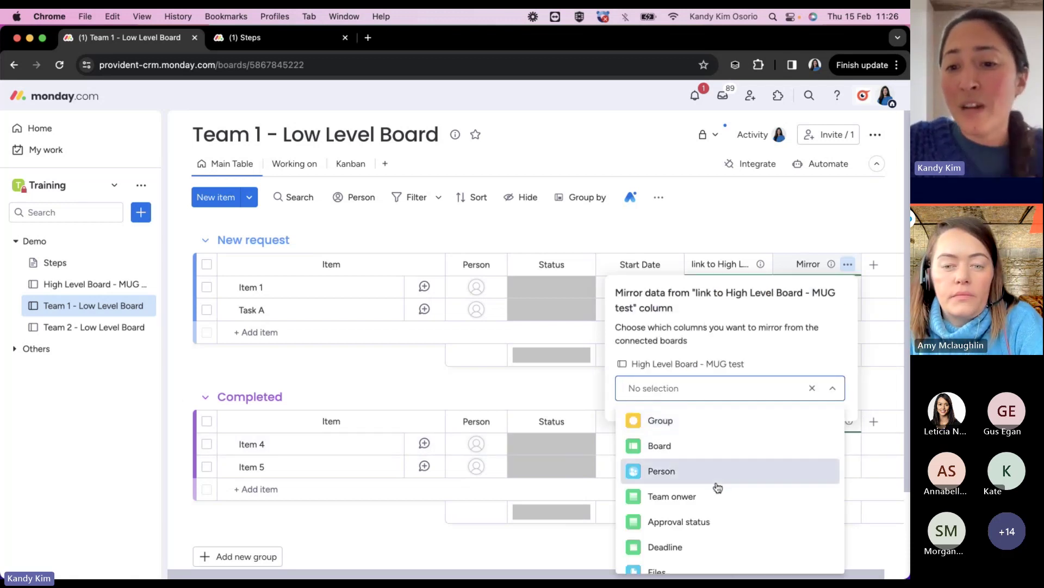
scroll(716, 489, "down", 3)
left_click(684, 486)
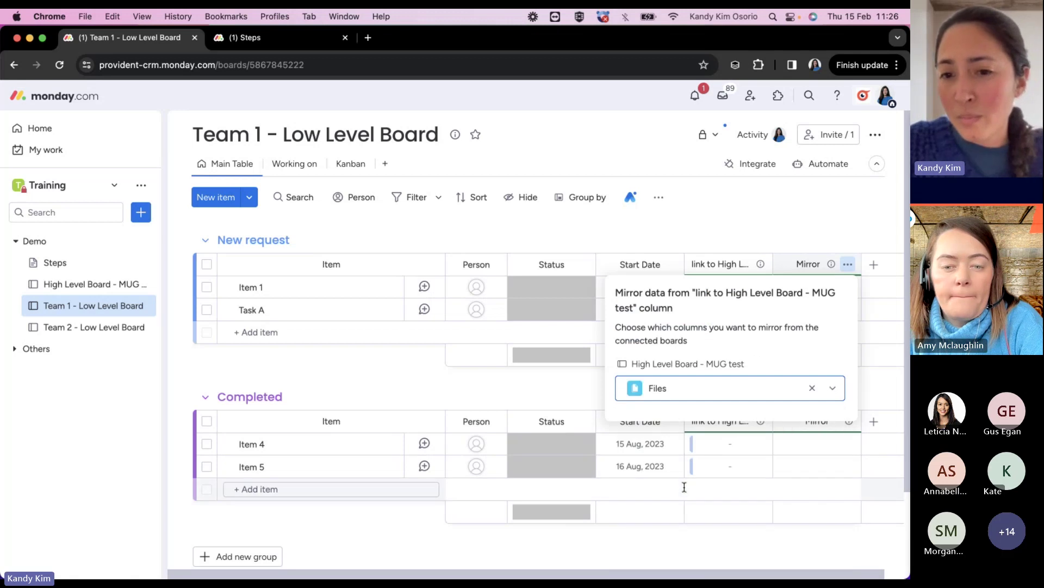
left_click(798, 202)
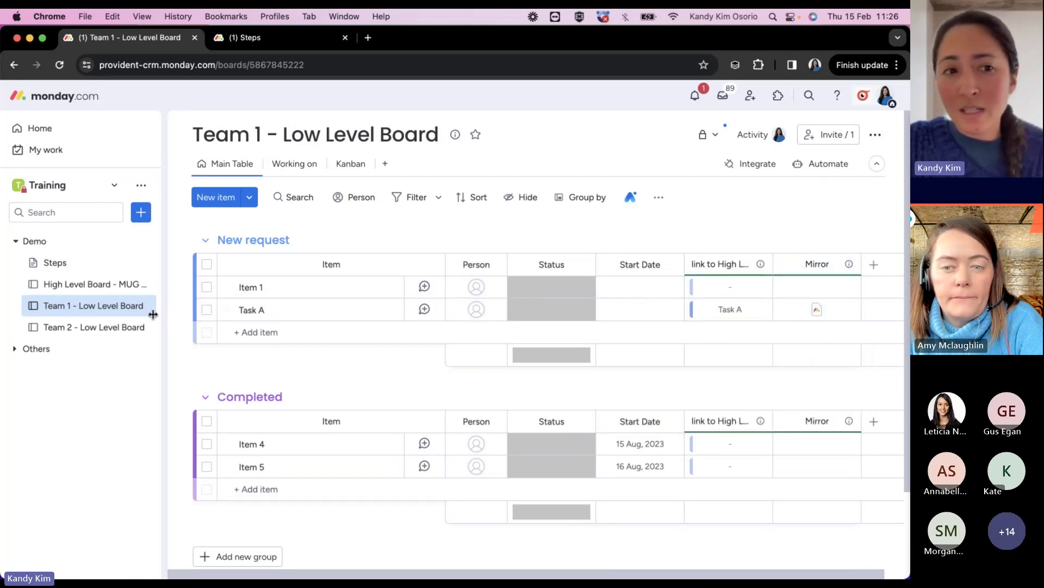
Step: Rename the mirror column on Team 1 - Low Level Board as File
left_click(121, 285)
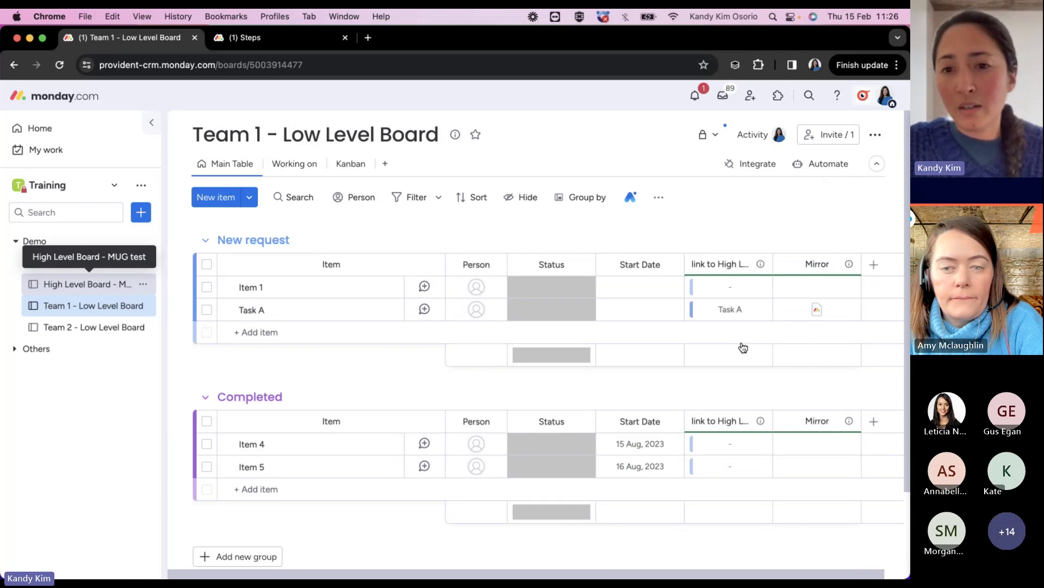
left_click(82, 308)
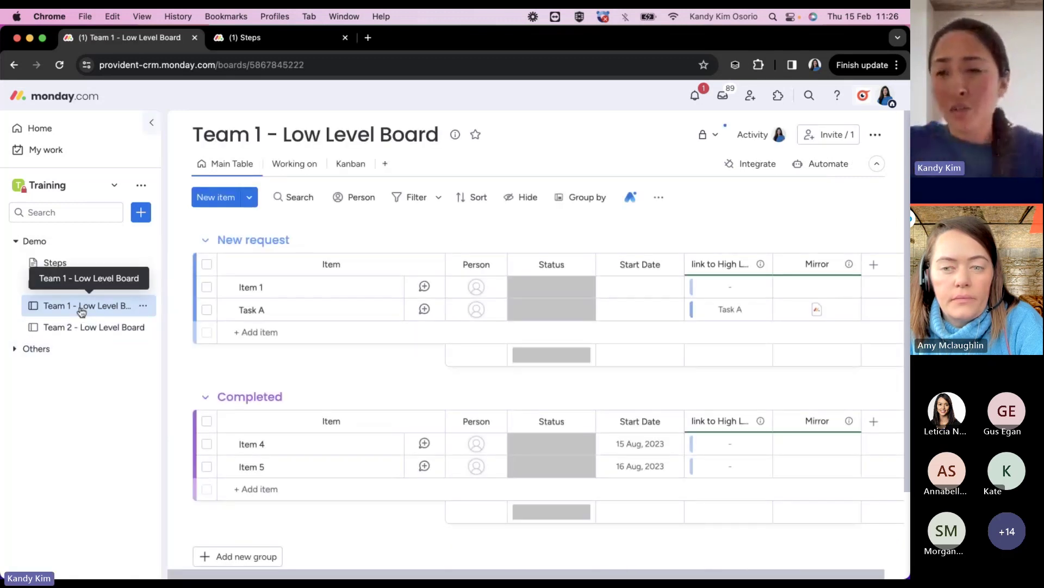
left_click(802, 264)
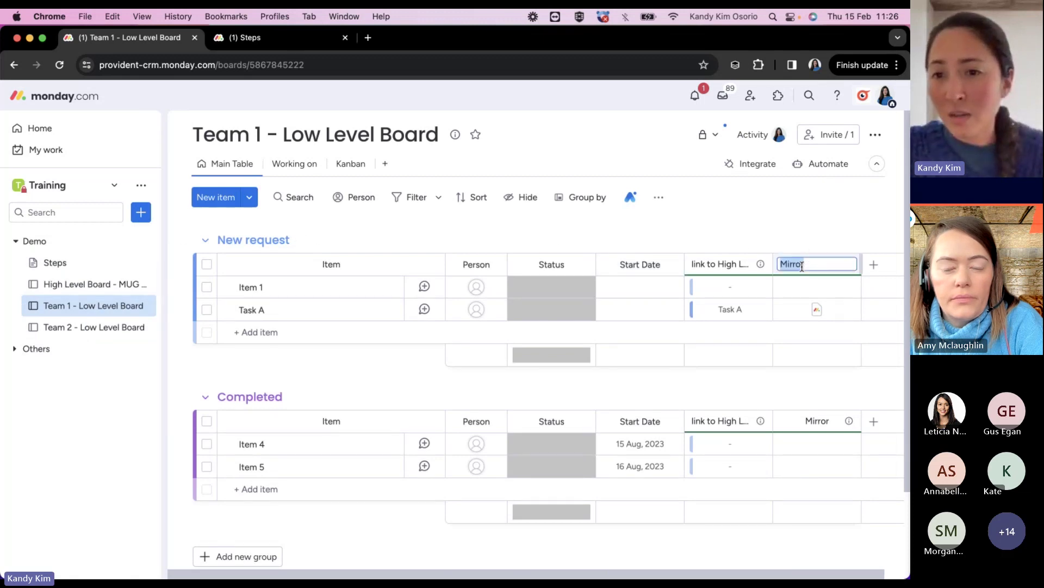
type("File")
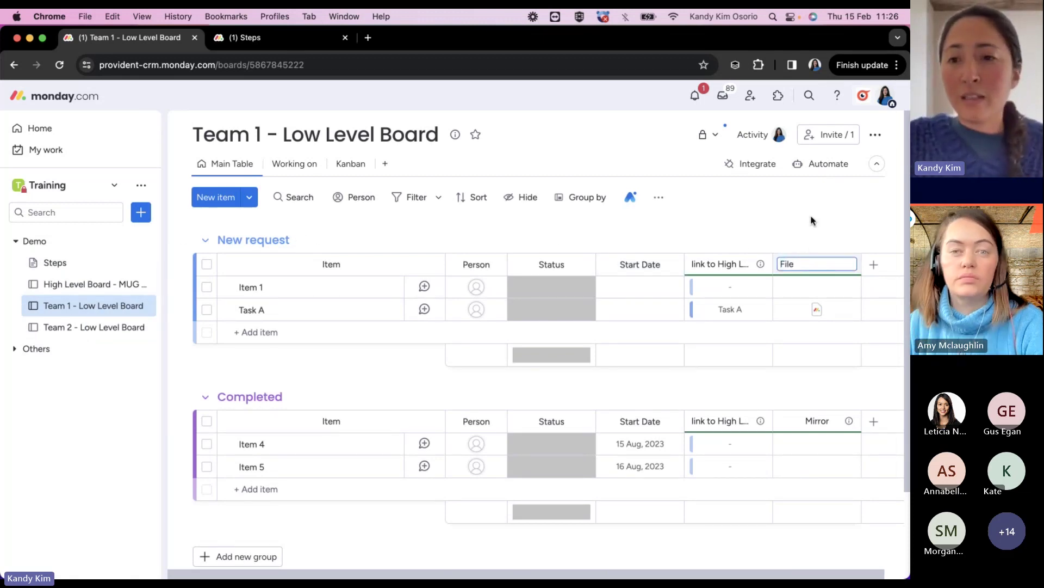
left_click(836, 217)
Step: Add a second Mirror column beside File, based on the "link to High Level Board - MUG test" column
left_click(874, 266)
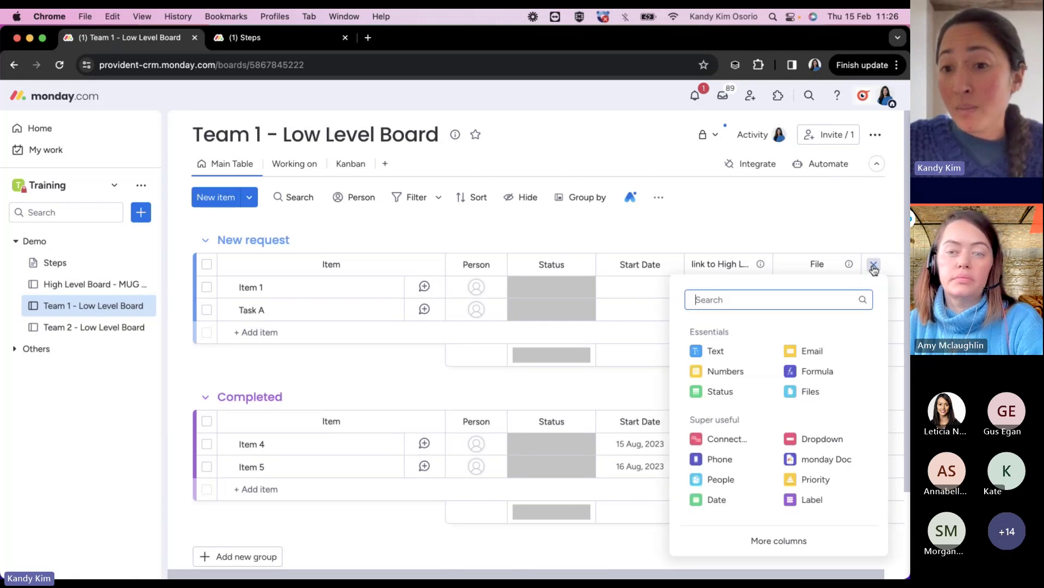
left_click(765, 302)
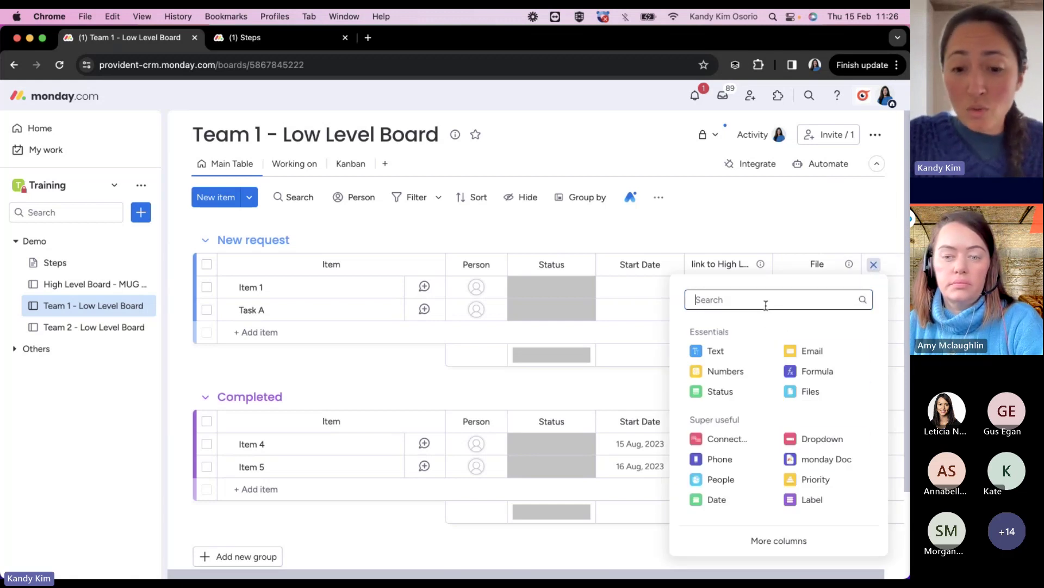
type("mirr")
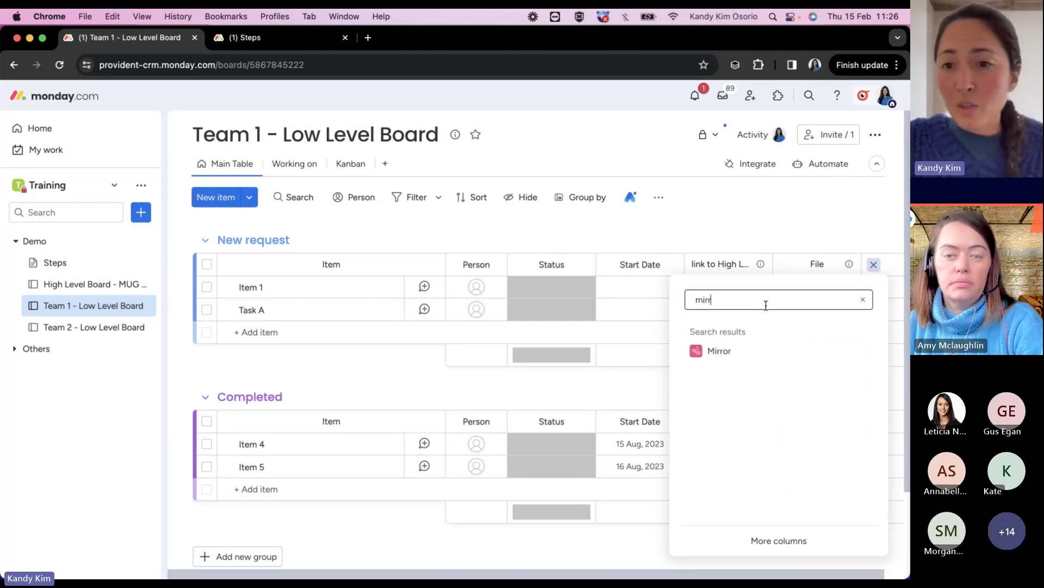
left_click(703, 351)
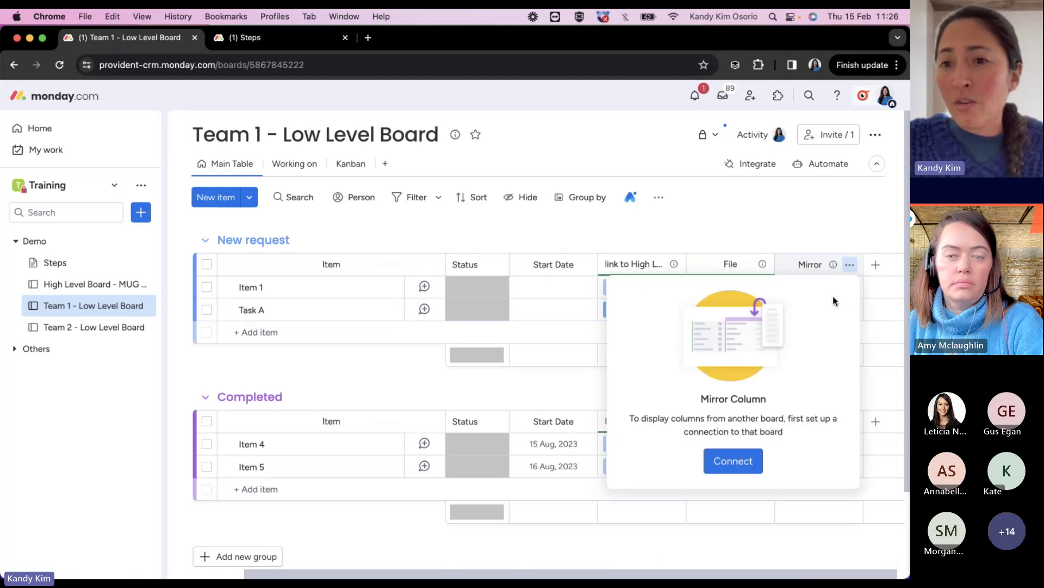
left_click(748, 462)
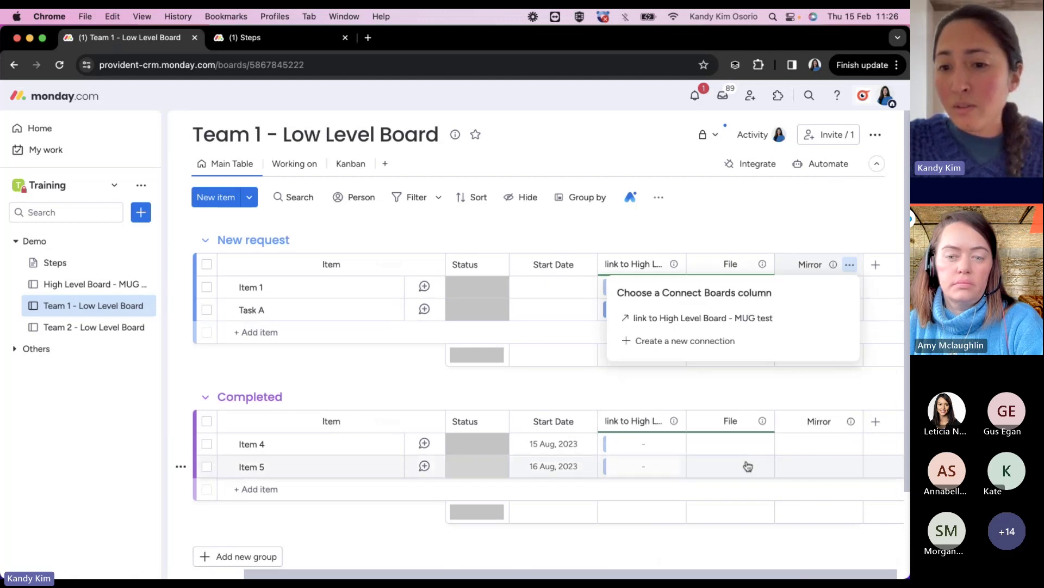
left_click(717, 322)
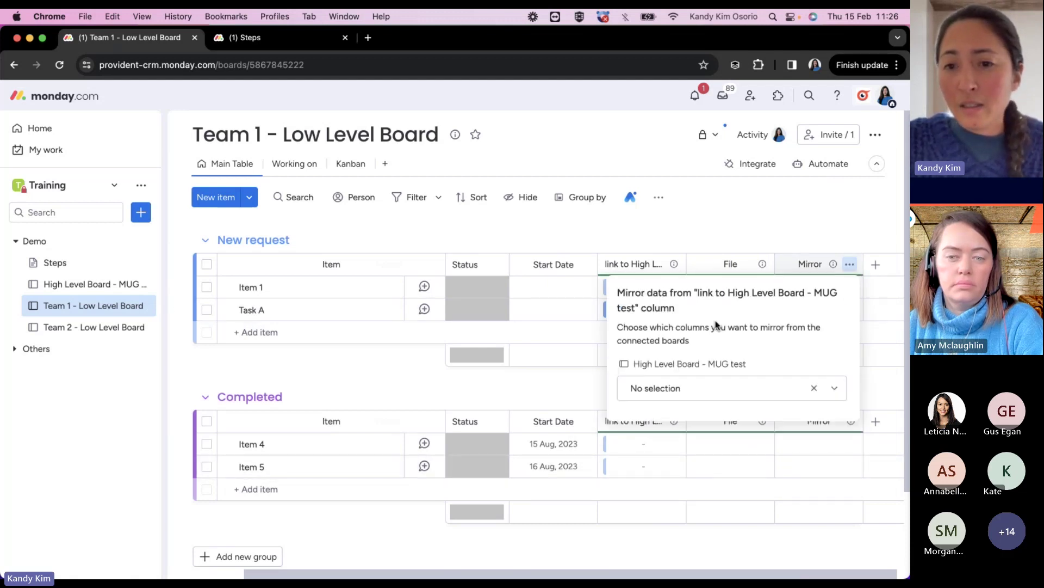
Step: Mirror the high level board's Budget column in the second mirror column and show its summary as Sum
left_click(694, 394)
scroll(696, 510, "down", 3)
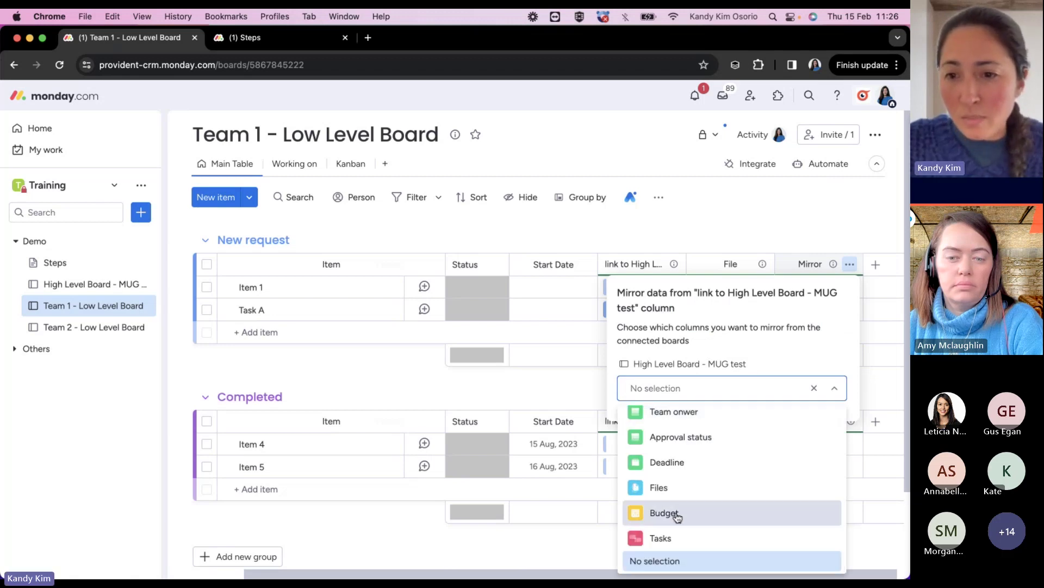
left_click(676, 513)
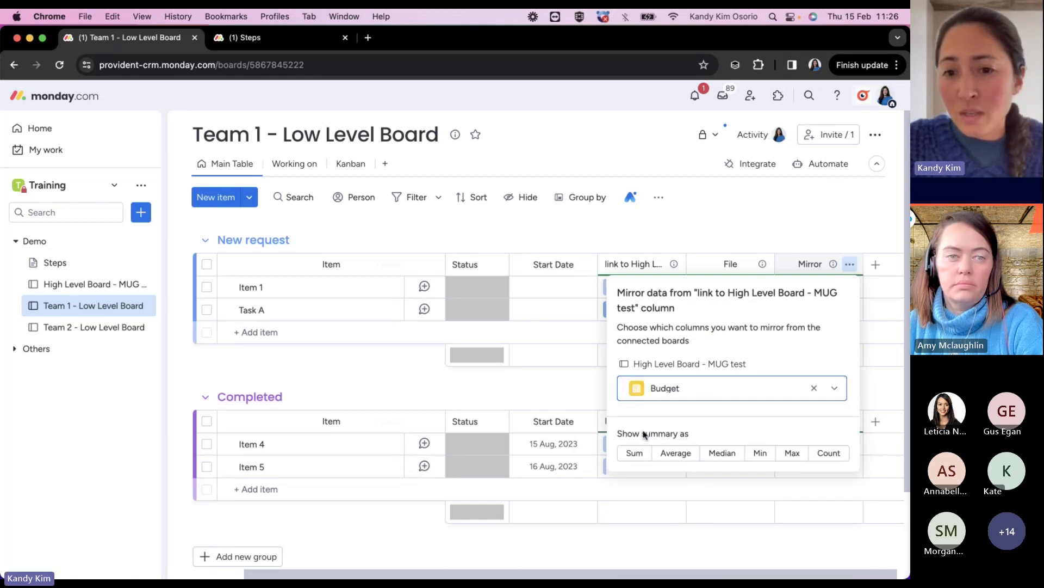
left_click(629, 455)
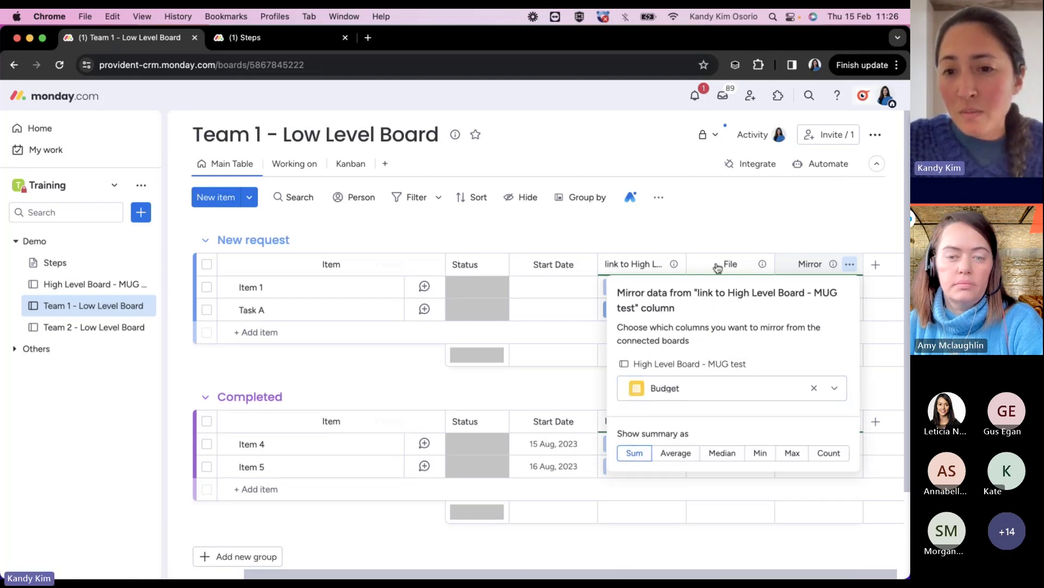
left_click(723, 207)
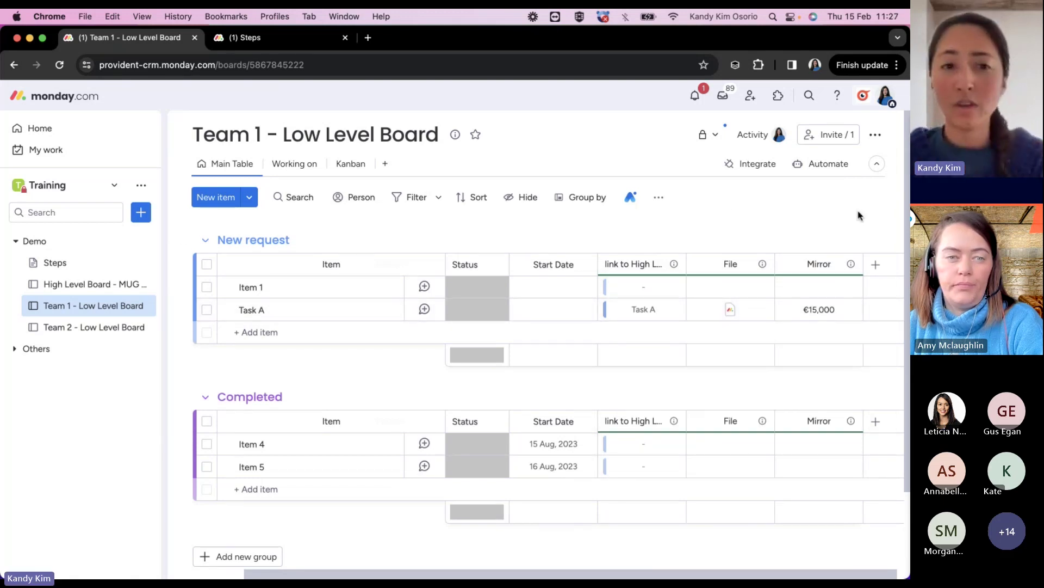
Step: Return to High Level Board - MUG test and examine its Tasks column
left_click(85, 285)
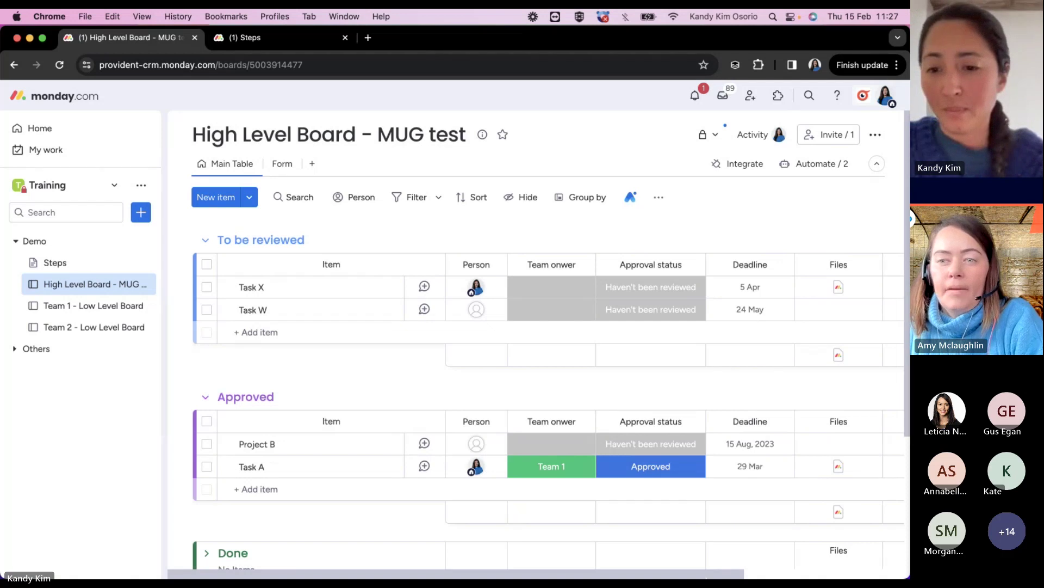
mouse_move(699, 558)
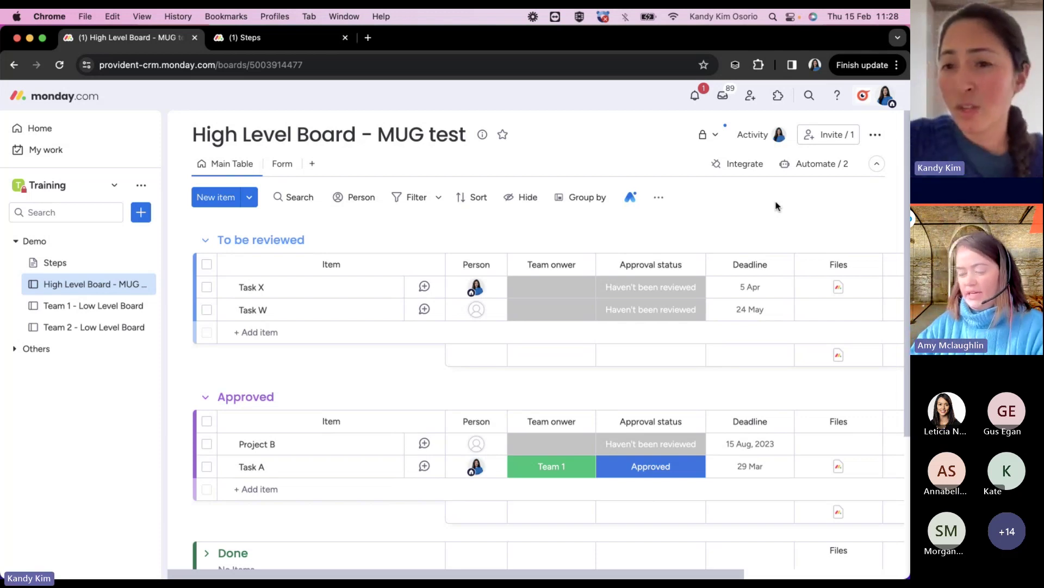
scroll(777, 206, "right", 5)
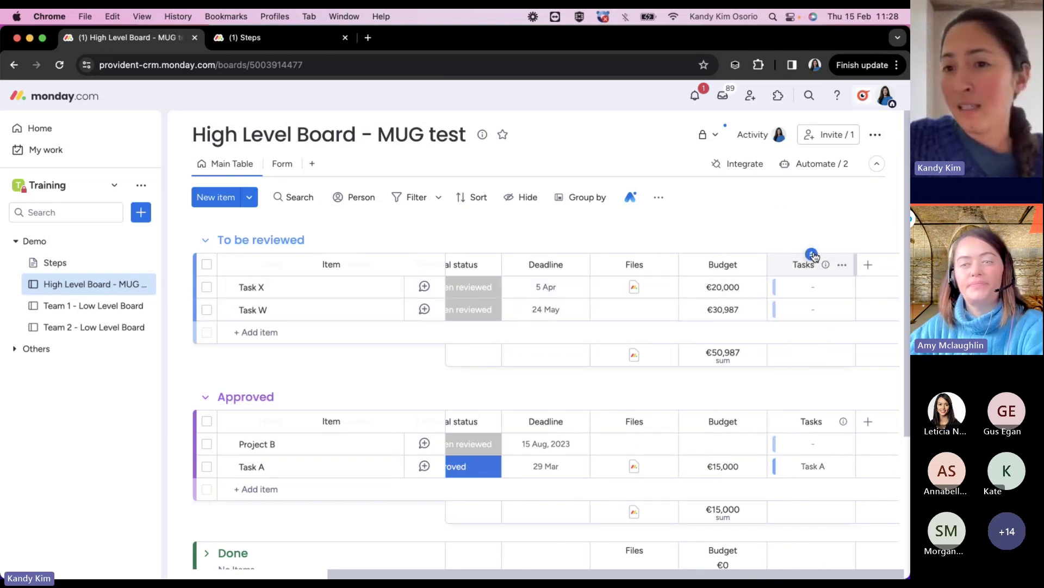